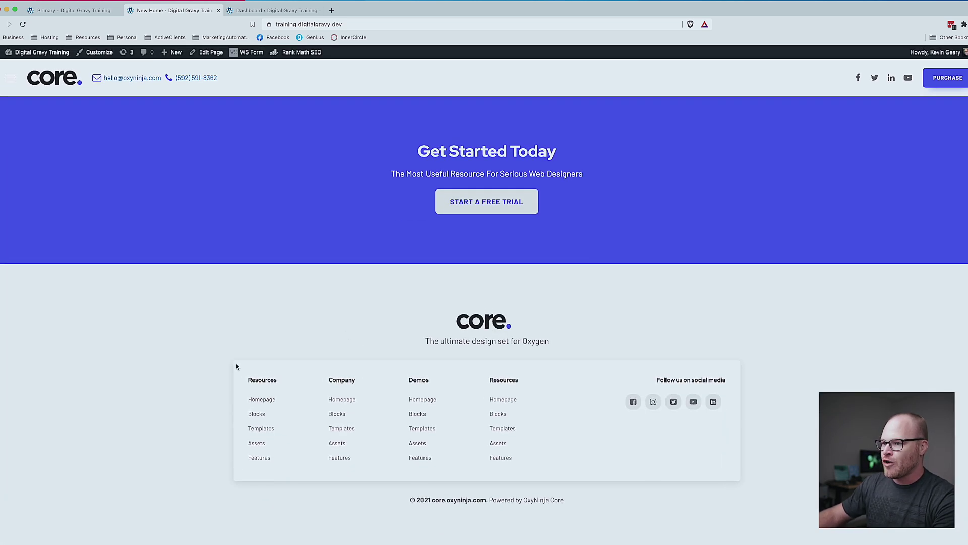
# Review the live home page from its header down to the call-to-action section and the footer.
pyautogui.scroll(2, 307, 186)
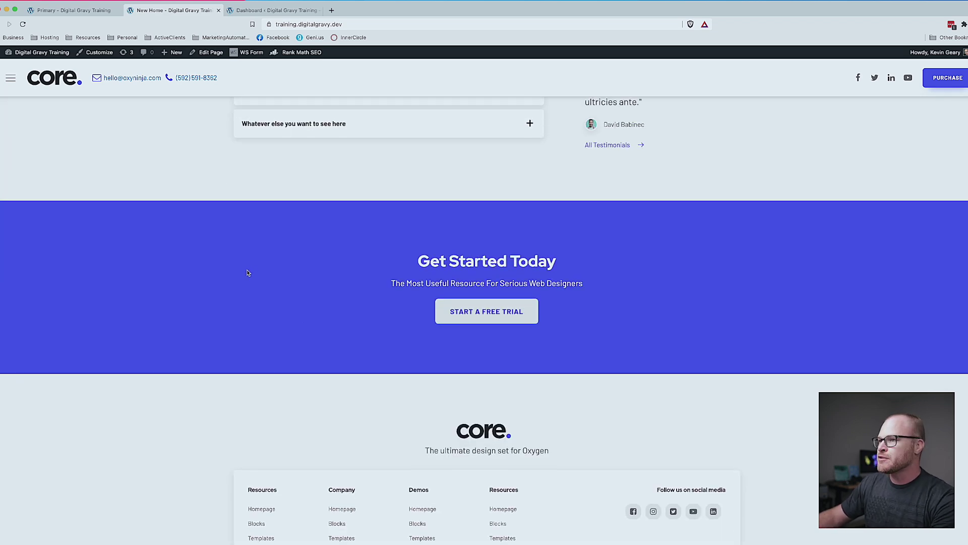
pyautogui.scroll(20, 247, 272)
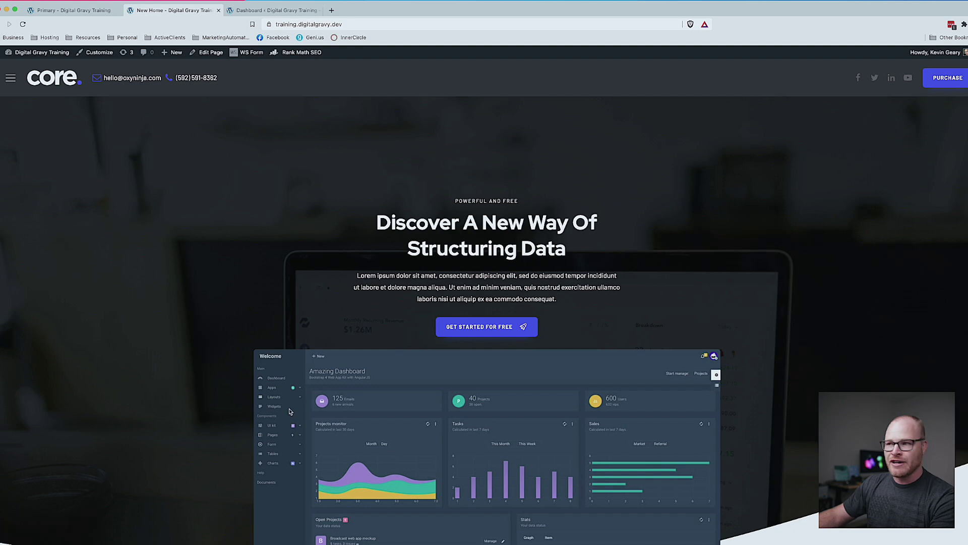
pyautogui.scroll(-20, 288, 415)
pyautogui.scroll(3, 289, 407)
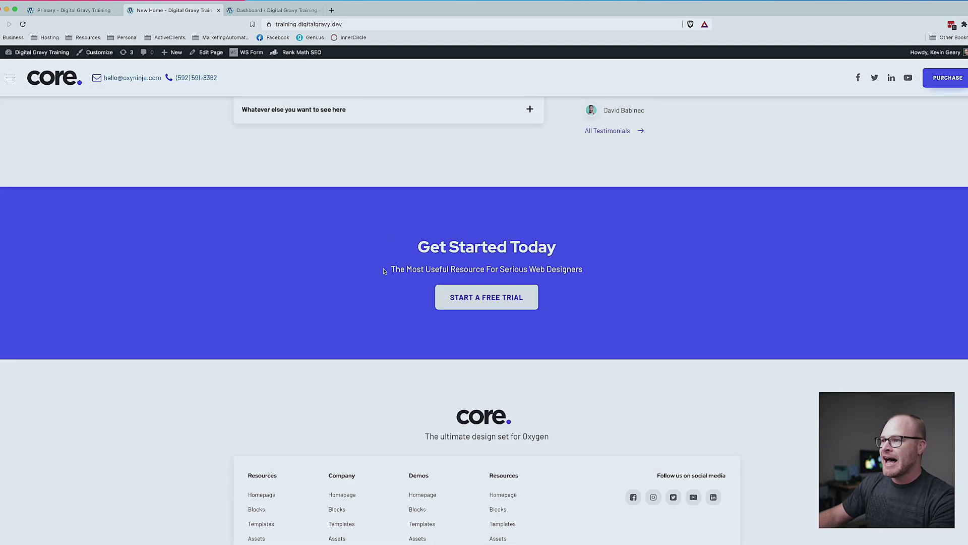
pyautogui.scroll(-3, 404, 302)
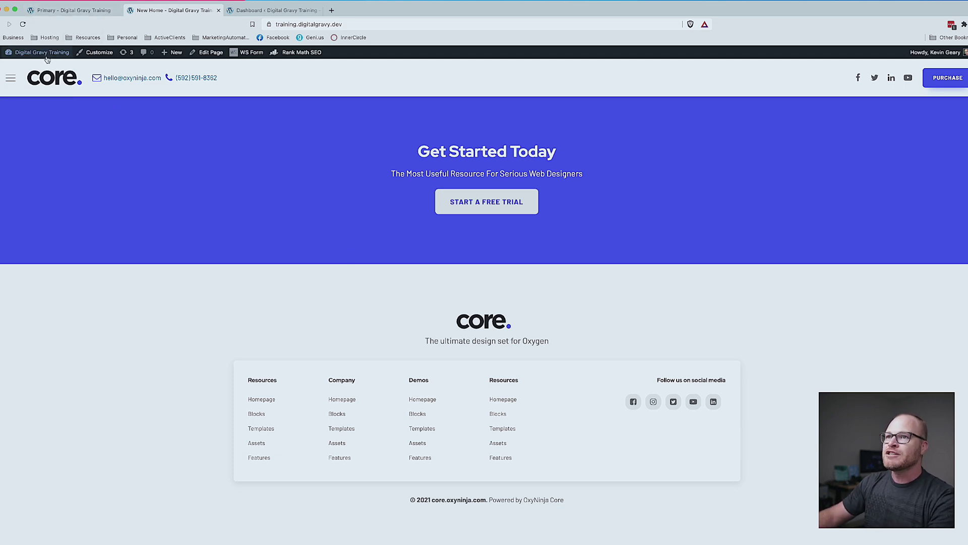
# Create a new custom field group in the site admin titled "Primary Template Control".
pyautogui.click(275, 10)
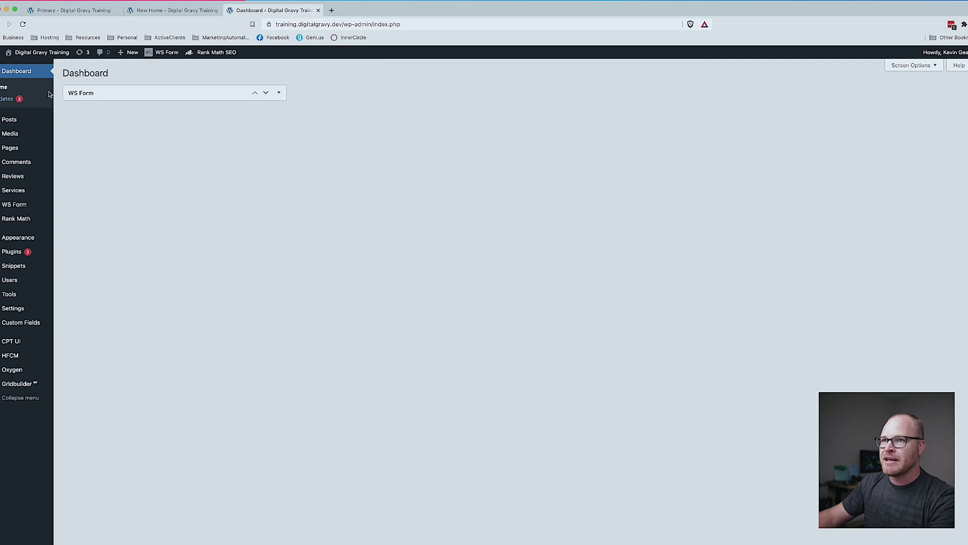
pyautogui.click(32, 324)
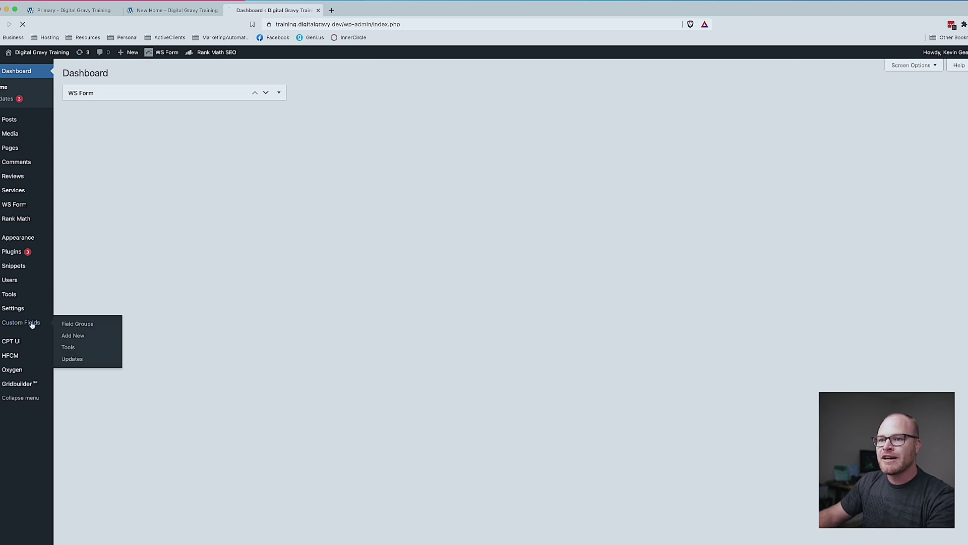
pyautogui.click(131, 91)
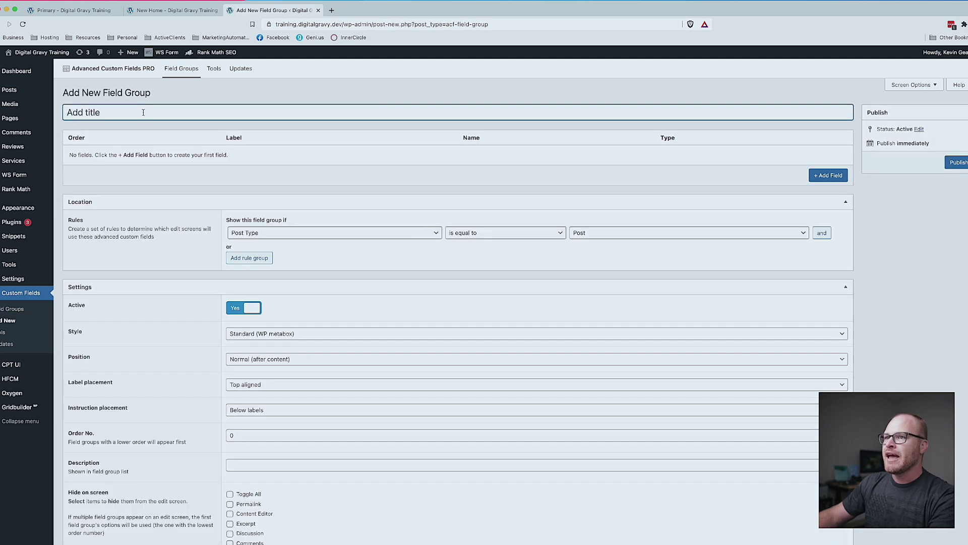
pyautogui.write('Primary Template Control')
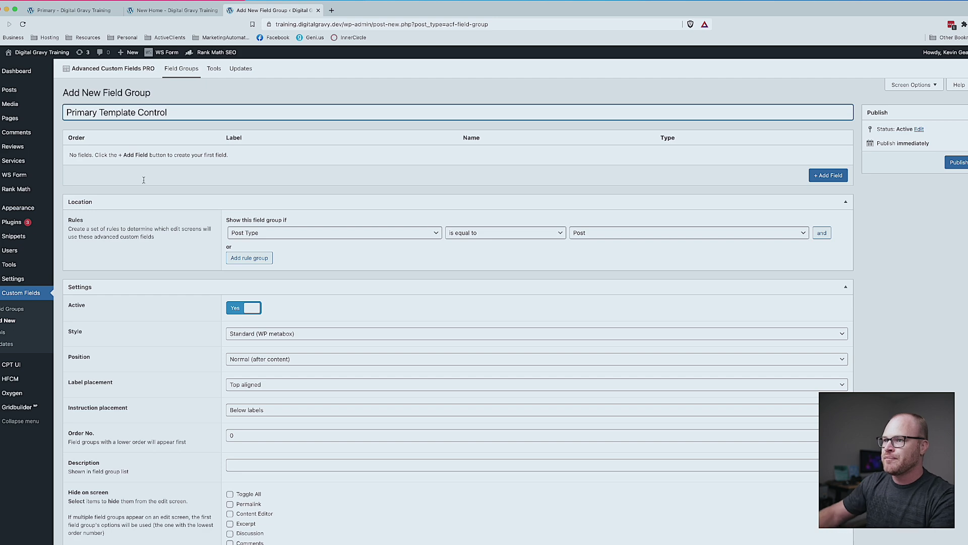
# Set the field group's location rule to show when Post Type is equal to Page.
pyautogui.scroll(-3, 372, 237)
pyautogui.scroll(3, 371, 238)
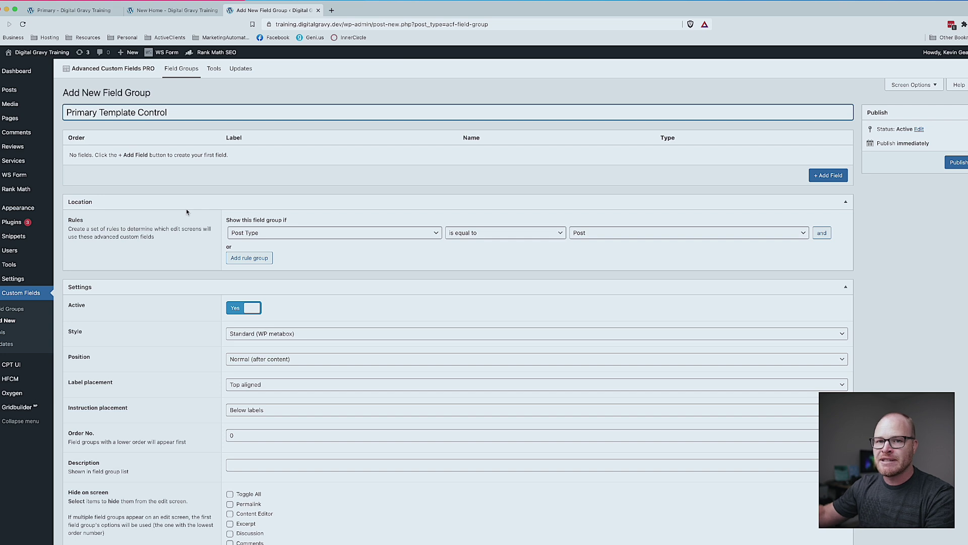
pyautogui.click(647, 235)
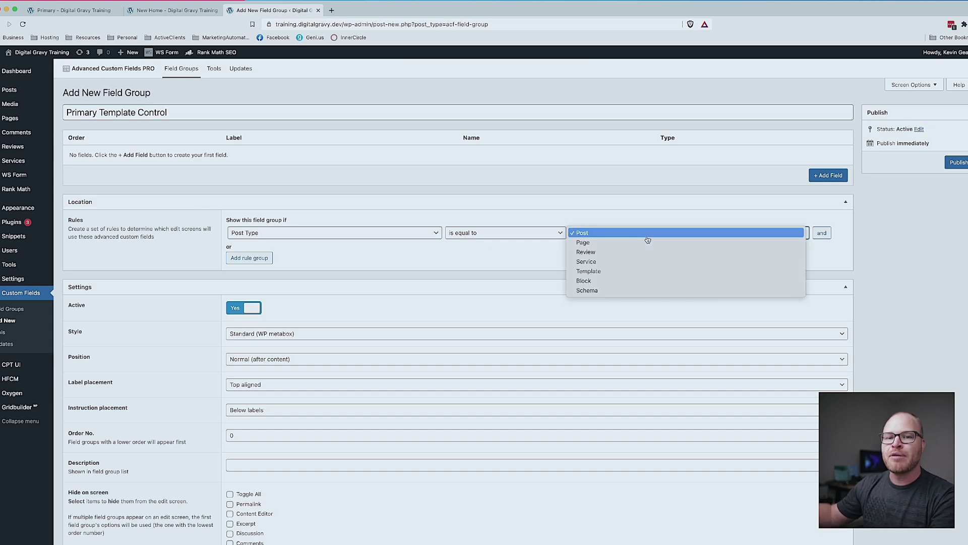
pyautogui.click(643, 243)
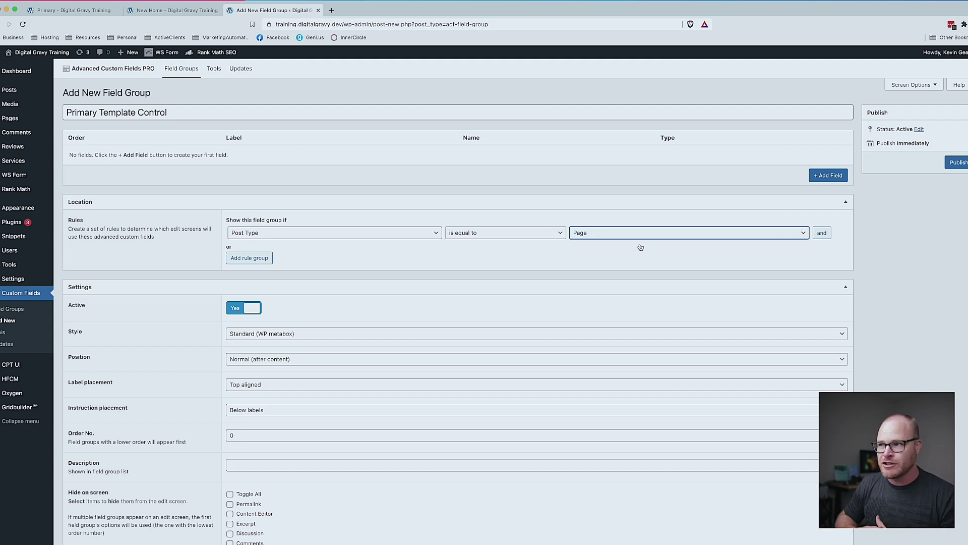
pyautogui.click(823, 233)
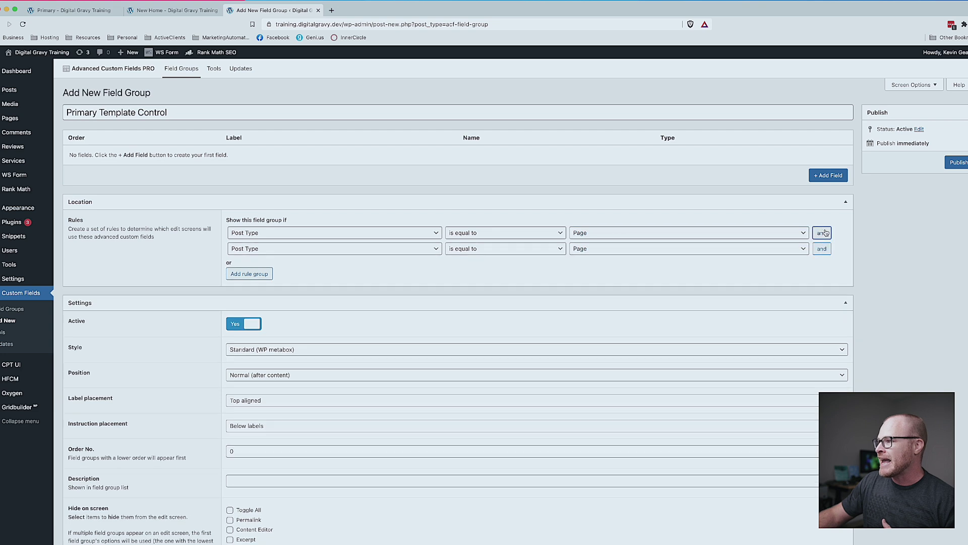
pyautogui.click(841, 248)
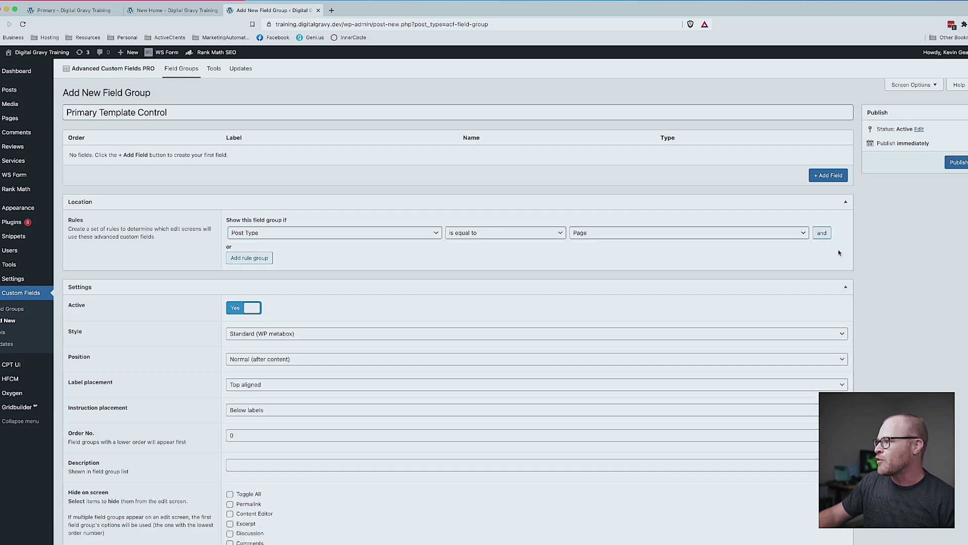
pyautogui.click(826, 235)
pyautogui.click(840, 248)
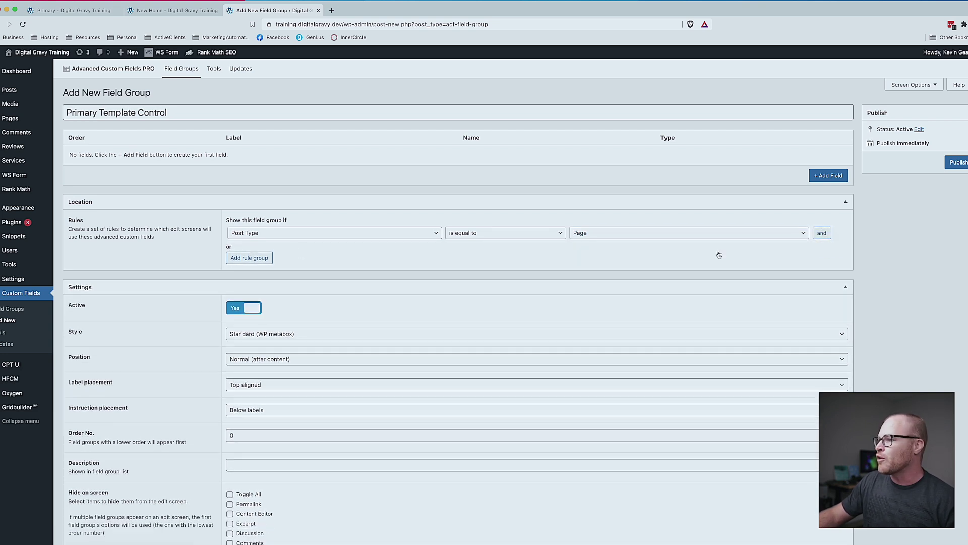
pyautogui.click(262, 259)
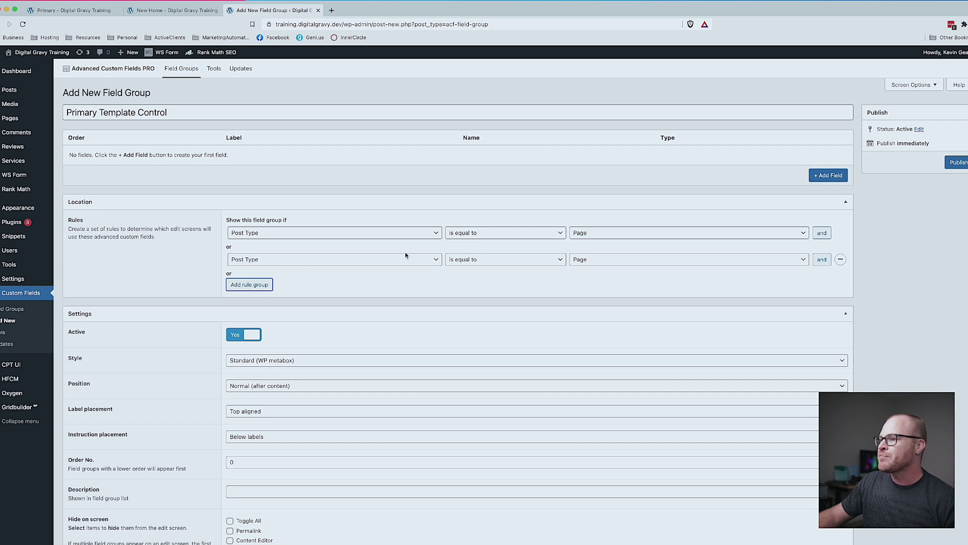
pyautogui.click(589, 259)
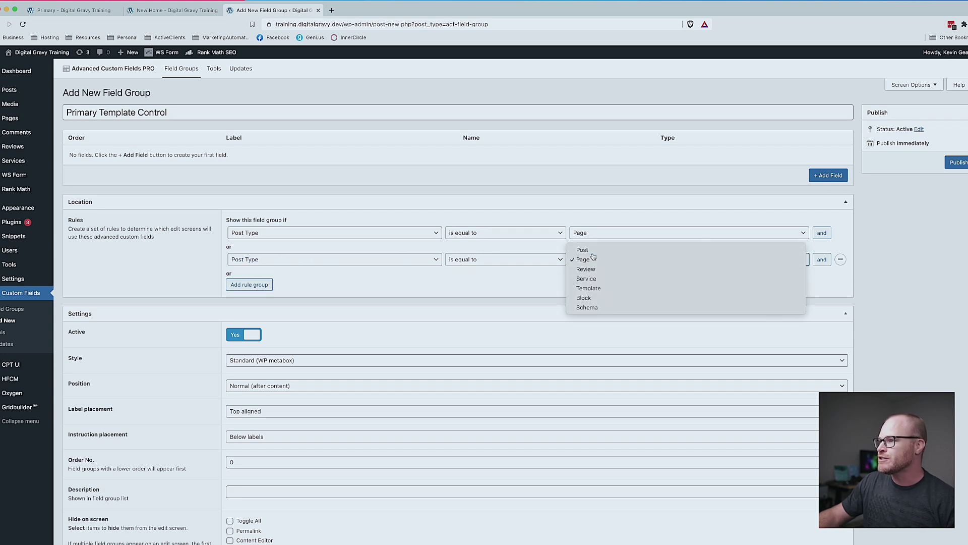
pyautogui.click(588, 252)
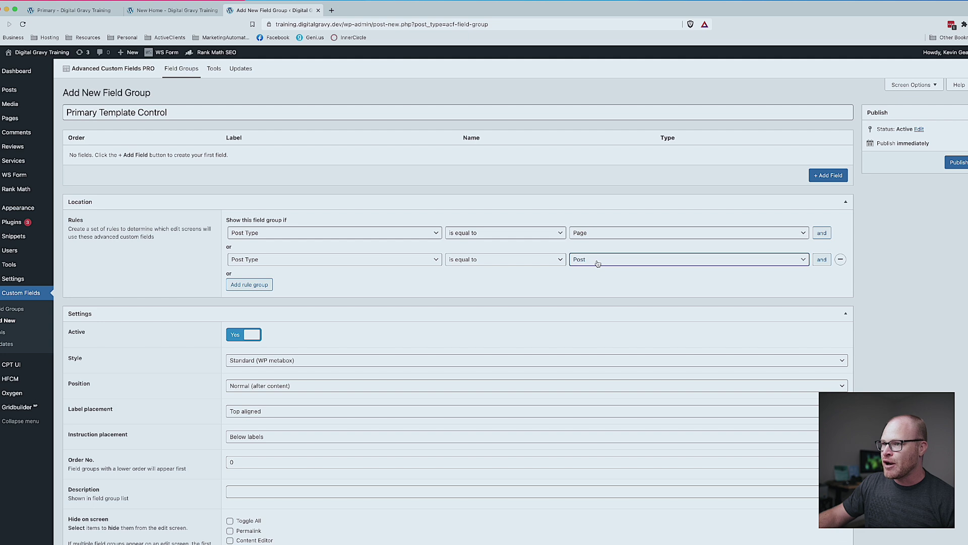
pyautogui.click(840, 260)
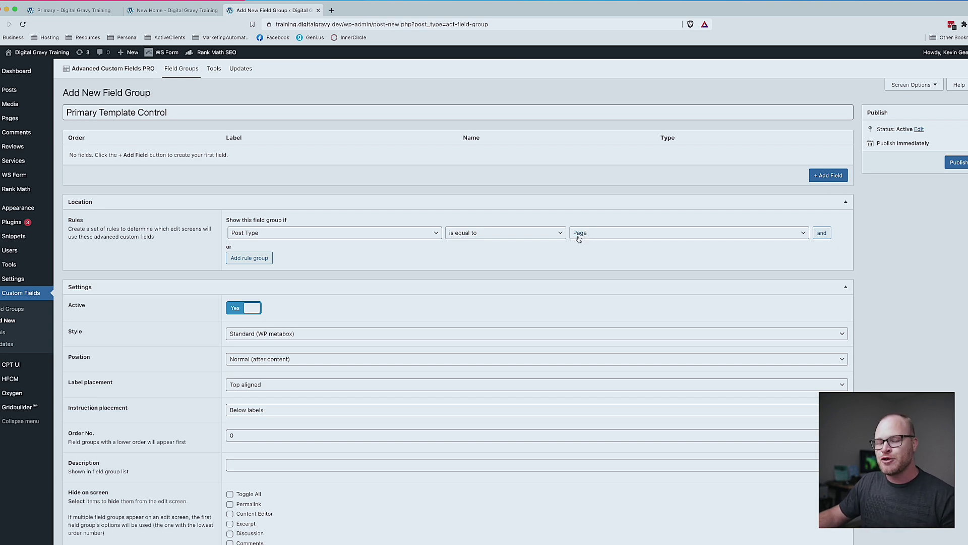
# Add the first field to the field group and set its field type to Group.
pyautogui.click(819, 175)
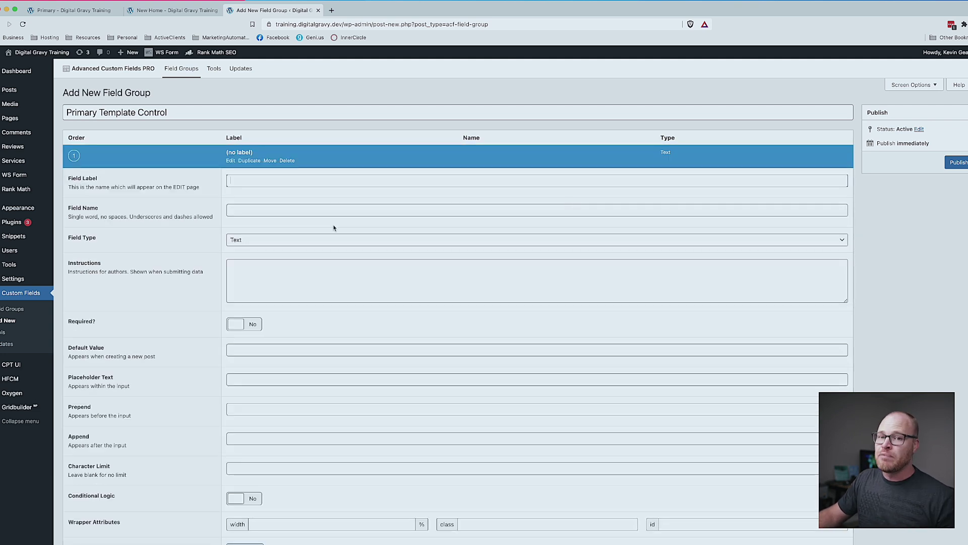
pyautogui.moveTo(161, 93); pyautogui.dragTo(64, 90)
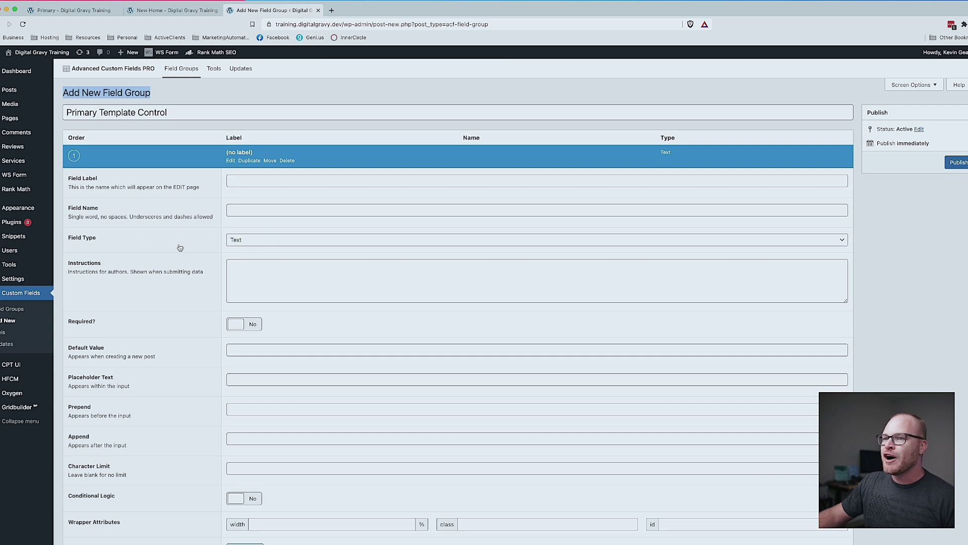
pyautogui.click(282, 245)
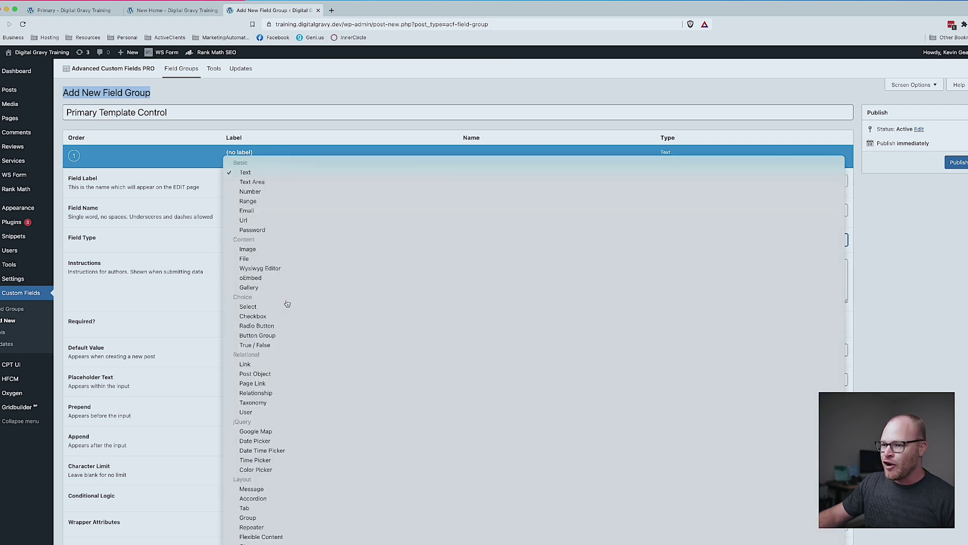
pyautogui.click(282, 518)
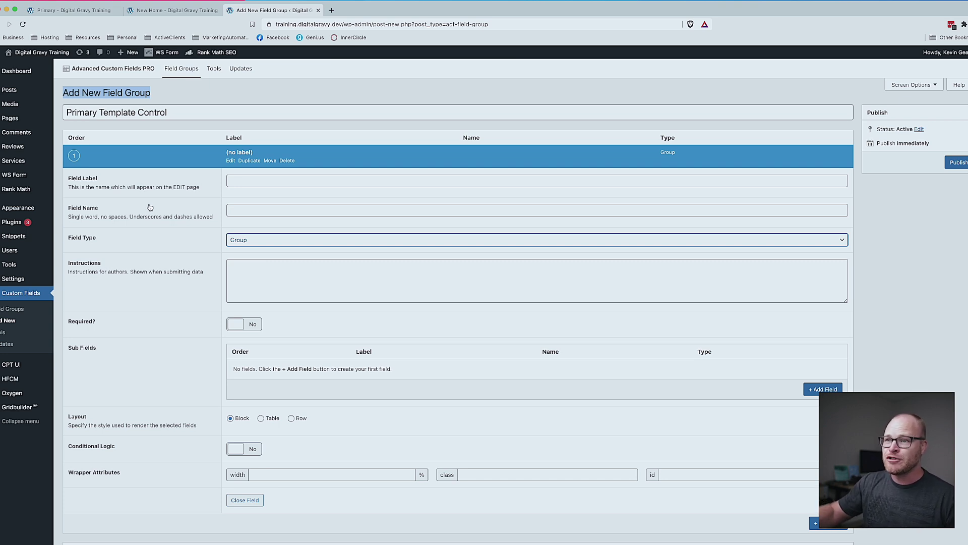
pyautogui.click(276, 246)
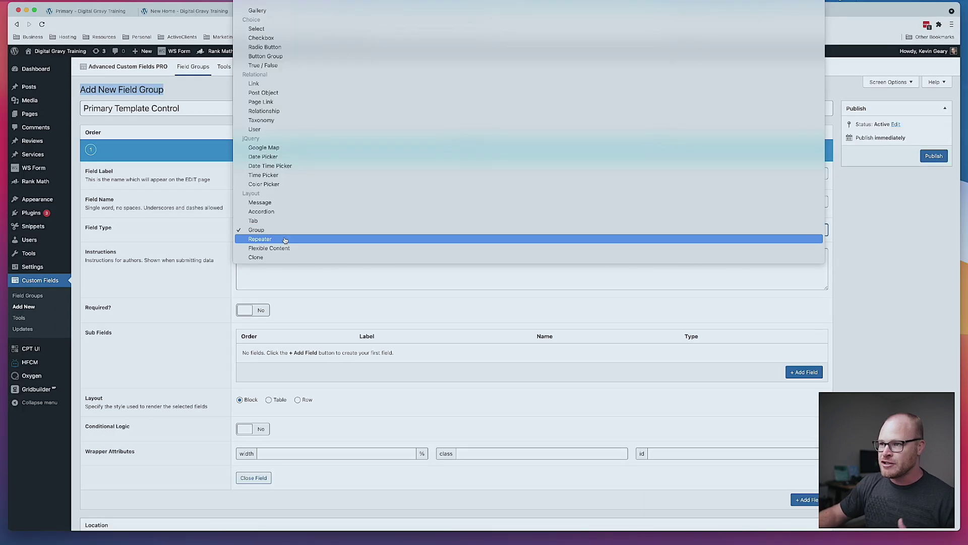
pyautogui.click(274, 242)
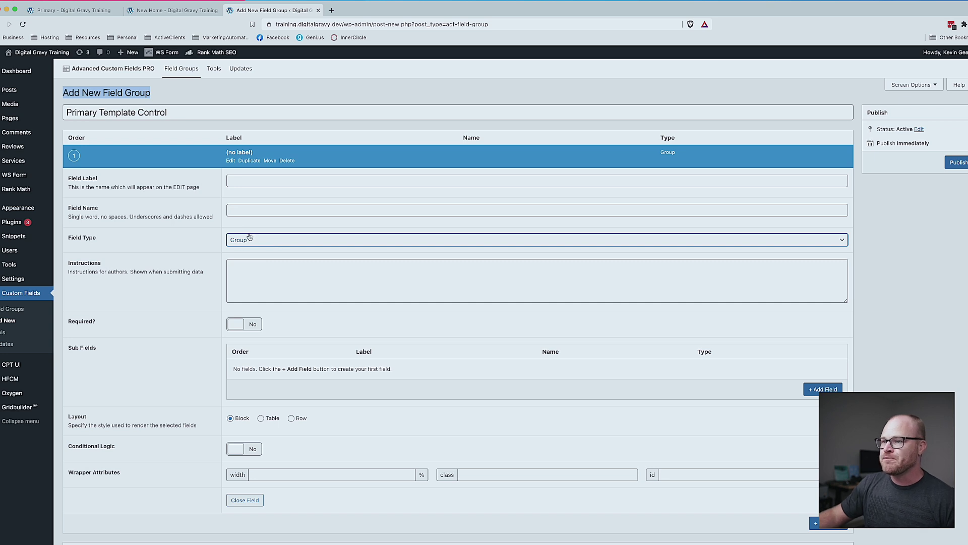
# Add a sub field labelled "Header" inside the group field.
pyautogui.scroll(-3, 252, 240)
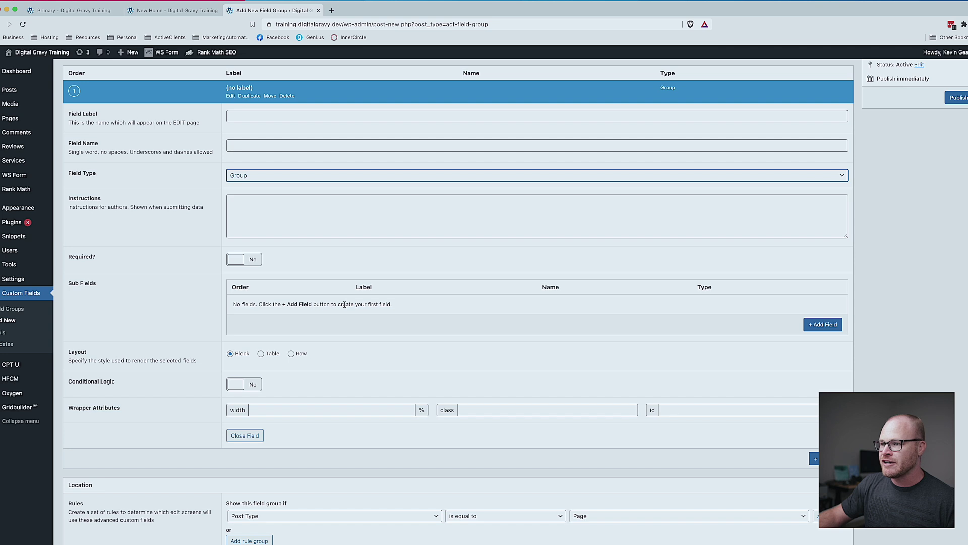
pyautogui.click(822, 325)
pyautogui.write('Header')
pyautogui.scroll(-3, 537, 345)
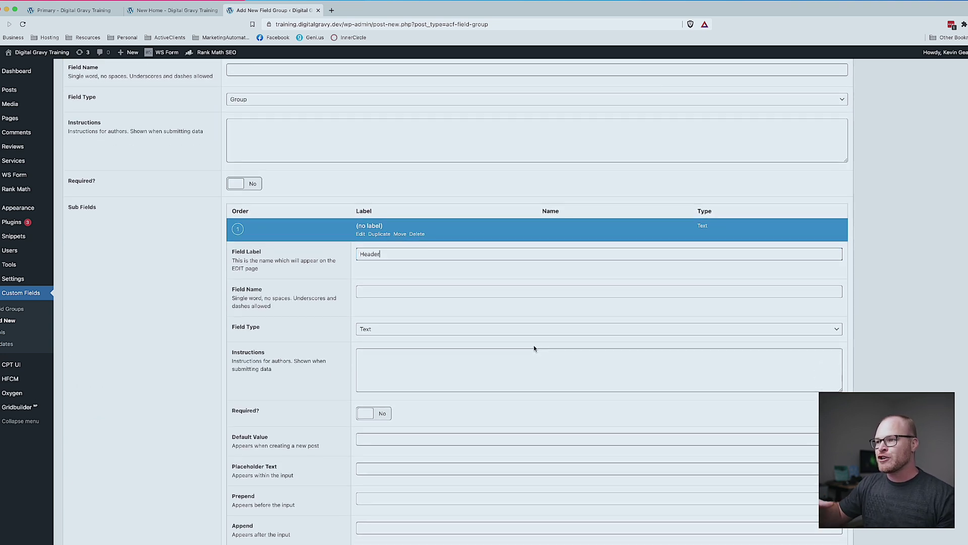
# Label the parent group field "Elements".
pyautogui.scroll(4, 96, 111)
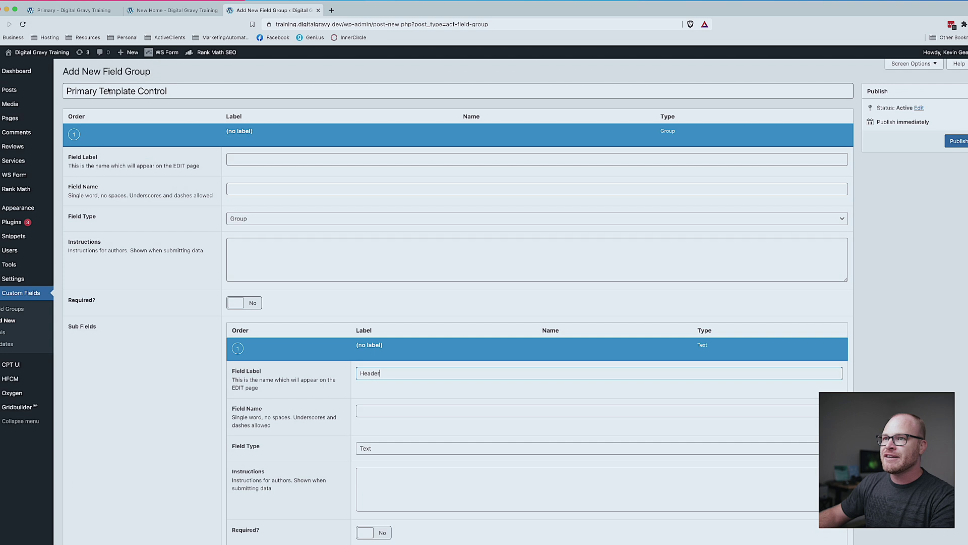
pyautogui.click(259, 160)
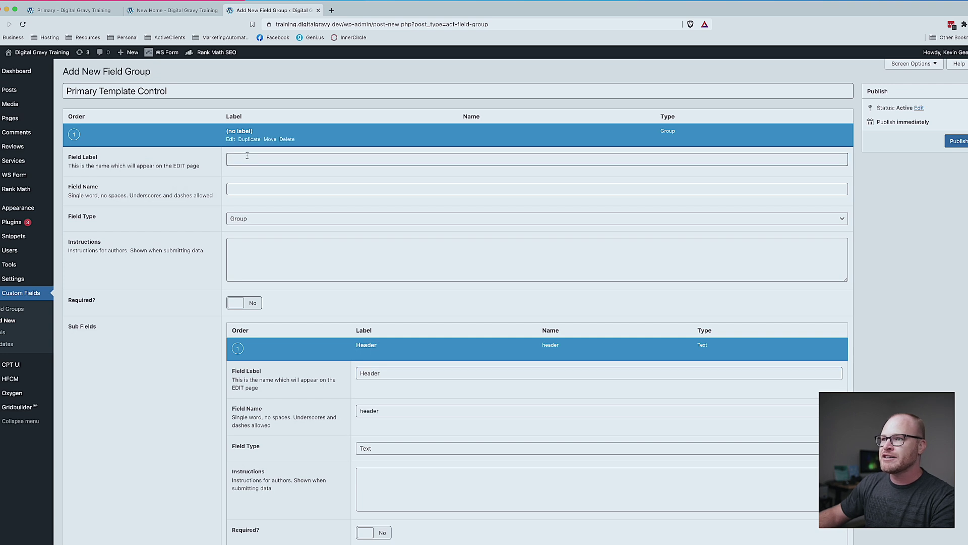
pyautogui.write('Elements')
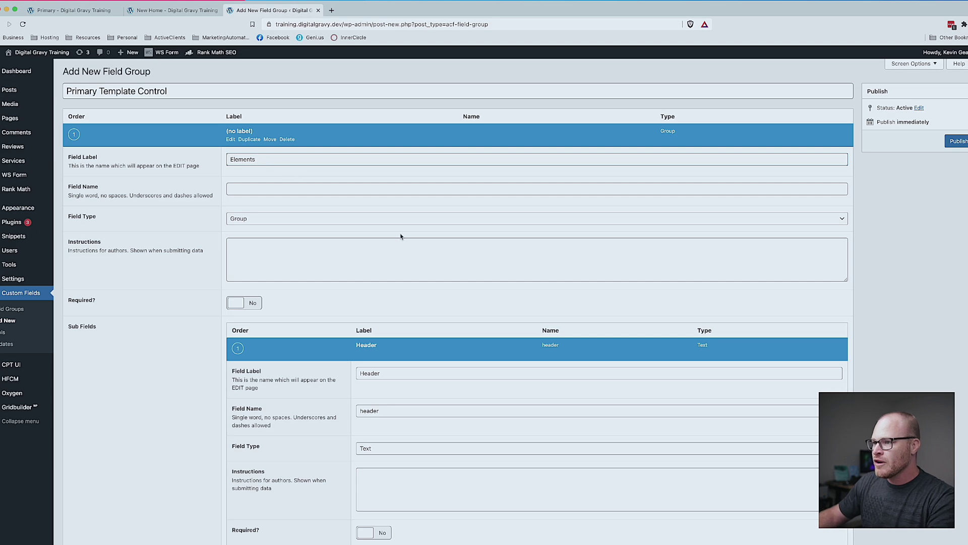
# Set the Header sub field's type to True / False.
pyautogui.scroll(-8, 401, 237)
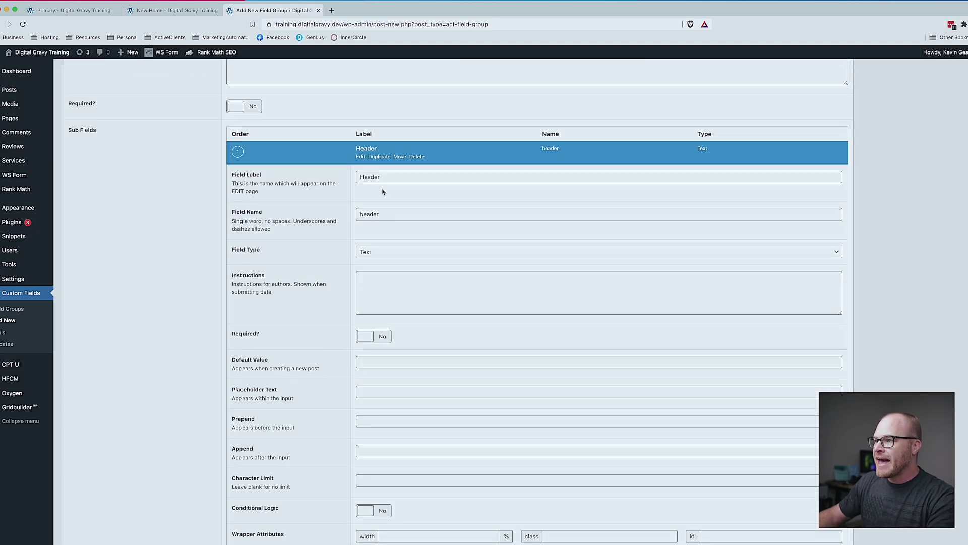
pyautogui.scroll(-3, 382, 189)
pyautogui.click(390, 191)
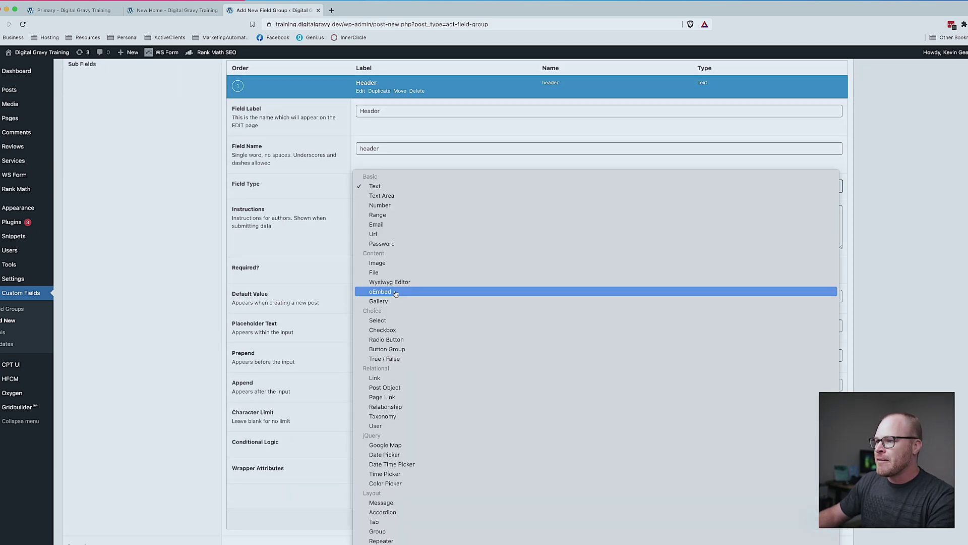
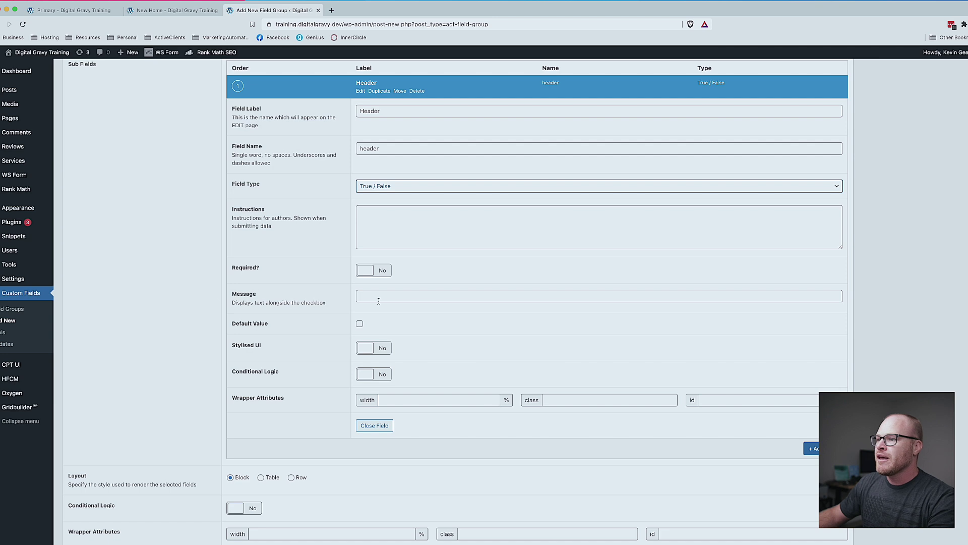
# Give the Header sub field the message "Hide header?" and enable its Stylised UI.
pyautogui.click(375, 301)
pyautogui.write('Hi')
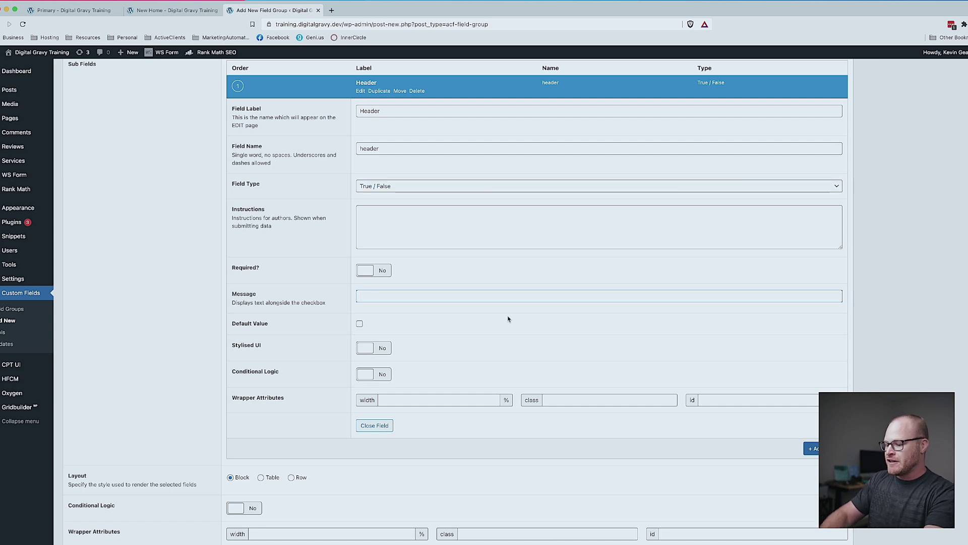
pyautogui.write('de header?')
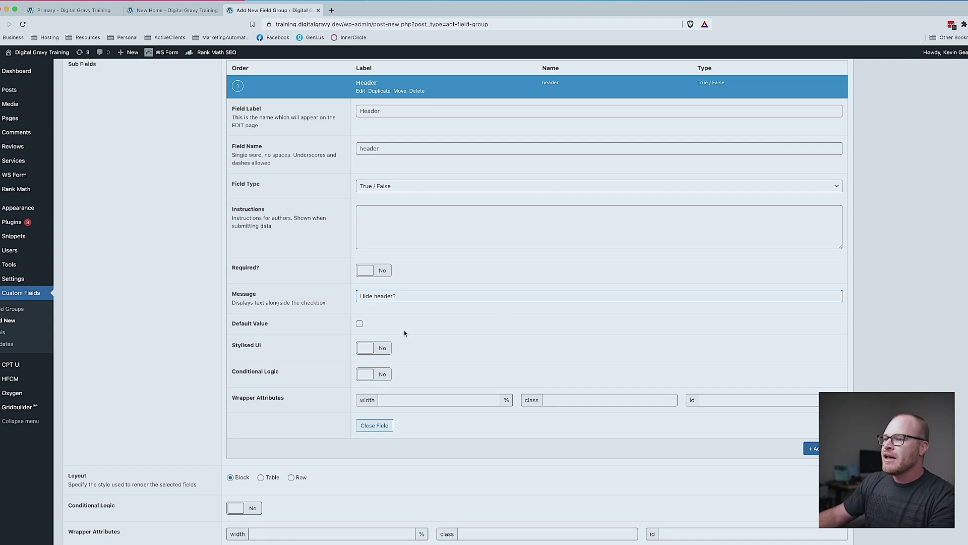
pyautogui.click(369, 348)
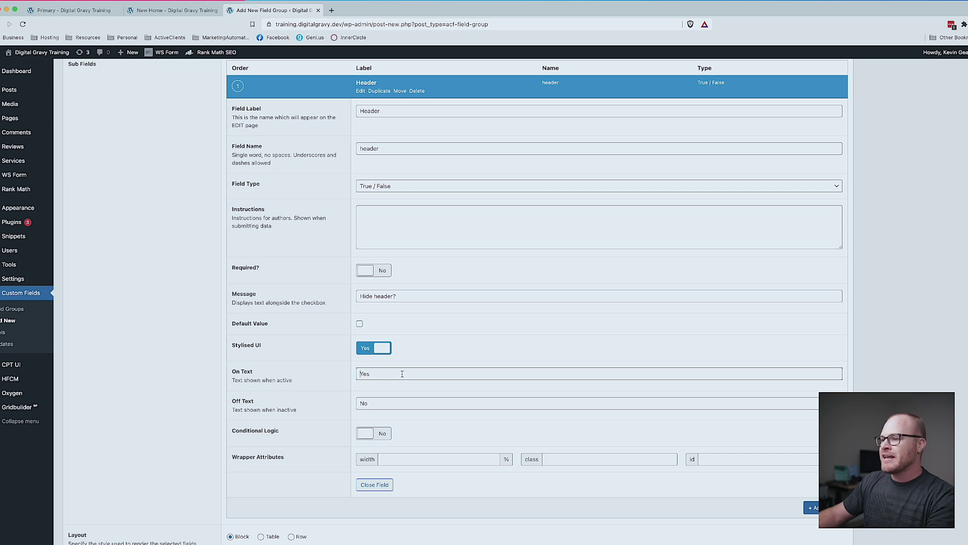
# Set the Header sub field's Off Text to "No", collapse the sub field and publish the field group.
pyautogui.press('Tab')
pyautogui.write('N')
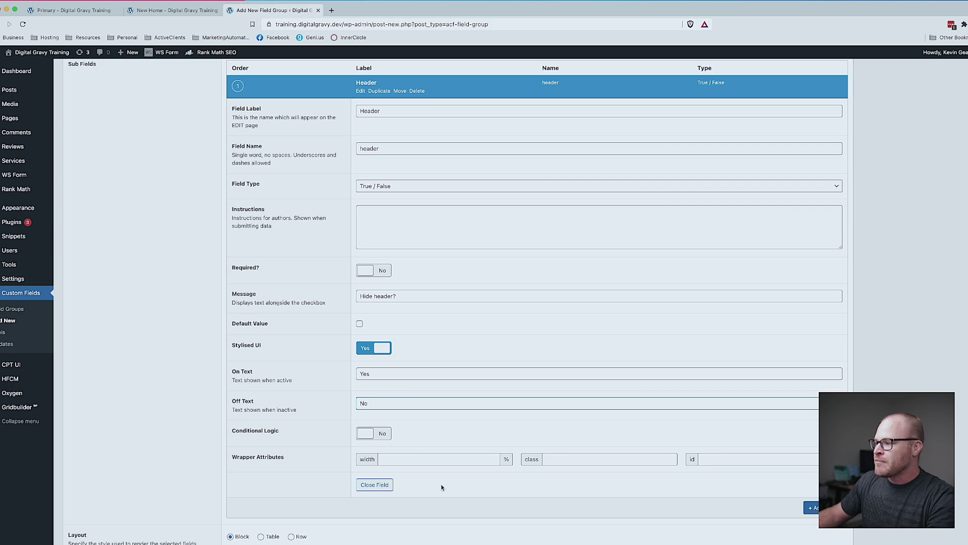
pyautogui.click(386, 486)
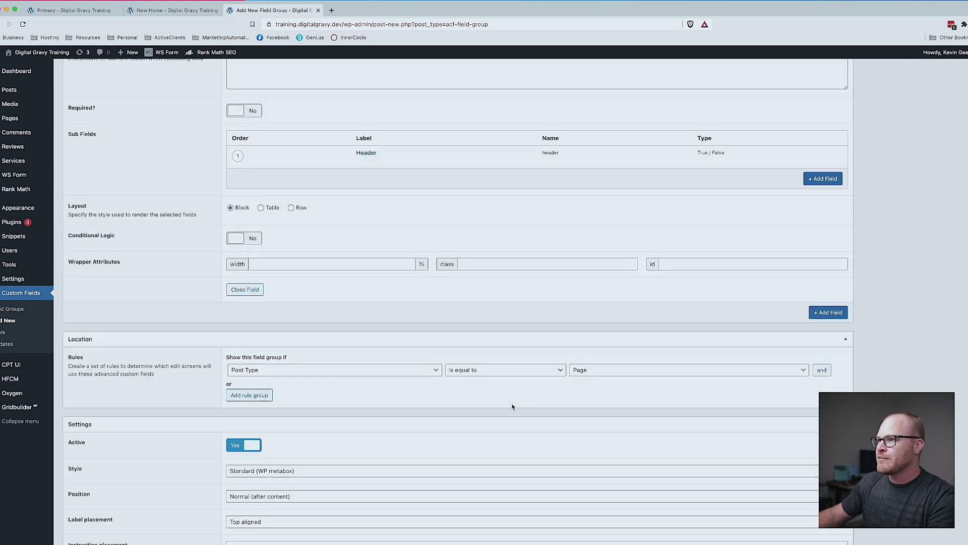
pyautogui.scroll(5, 512, 407)
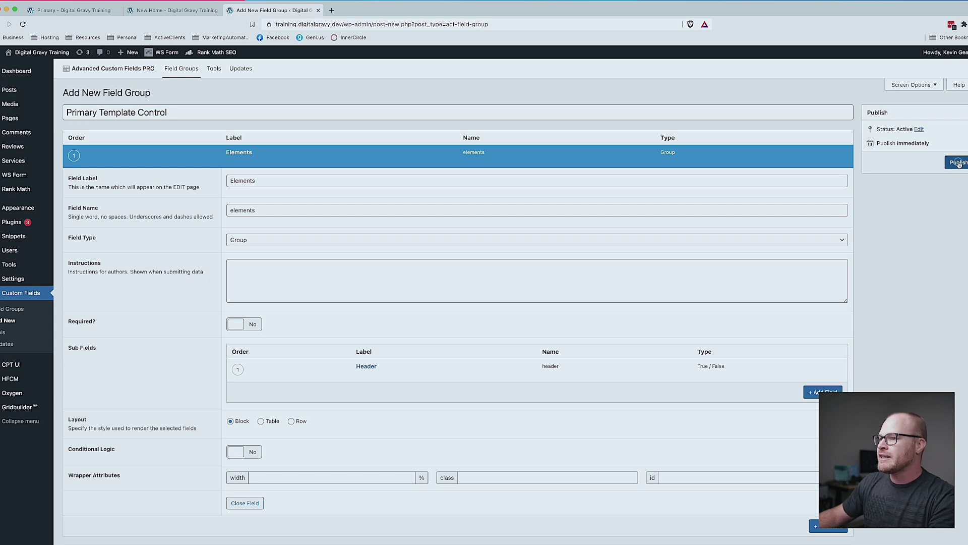
pyautogui.click(958, 162)
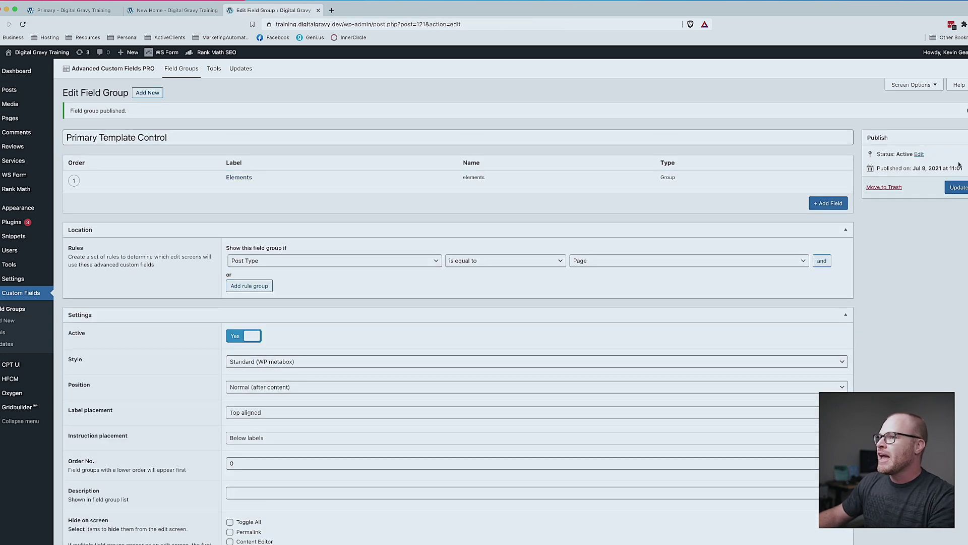
# Open the New Home page for editing in a separate browser tab.
pyautogui.click(174, 10)
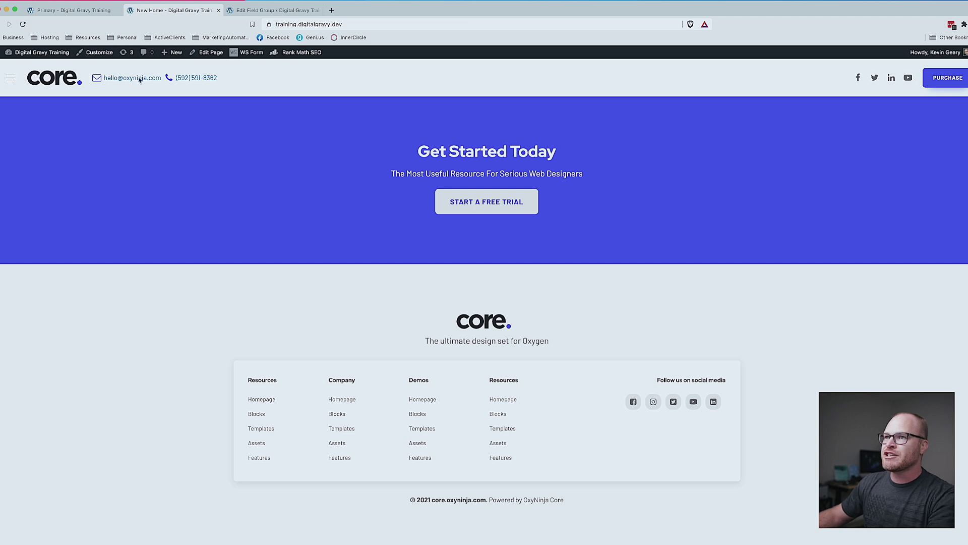
pyautogui.keyDown('super'); pyautogui.click(211, 52); pyautogui.keyUp('super')
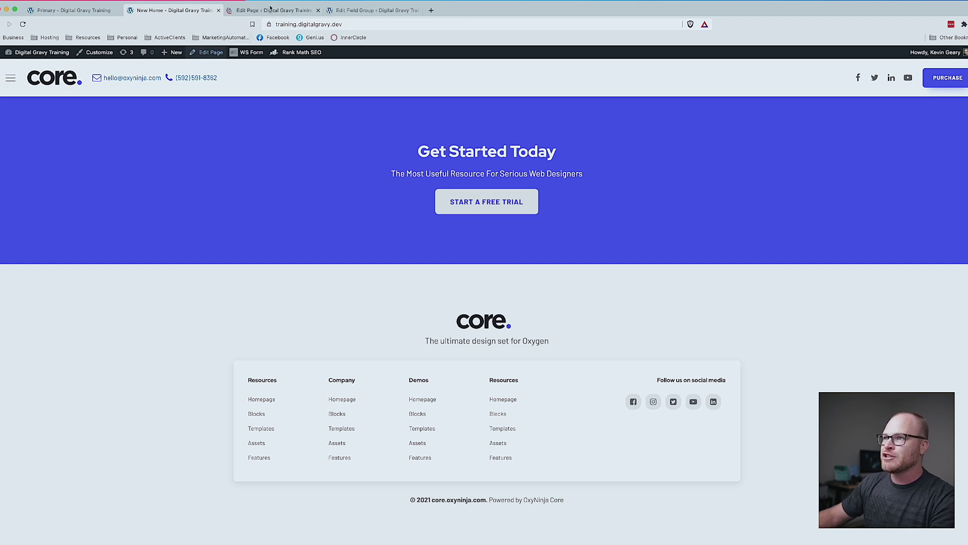
pyautogui.click(272, 10)
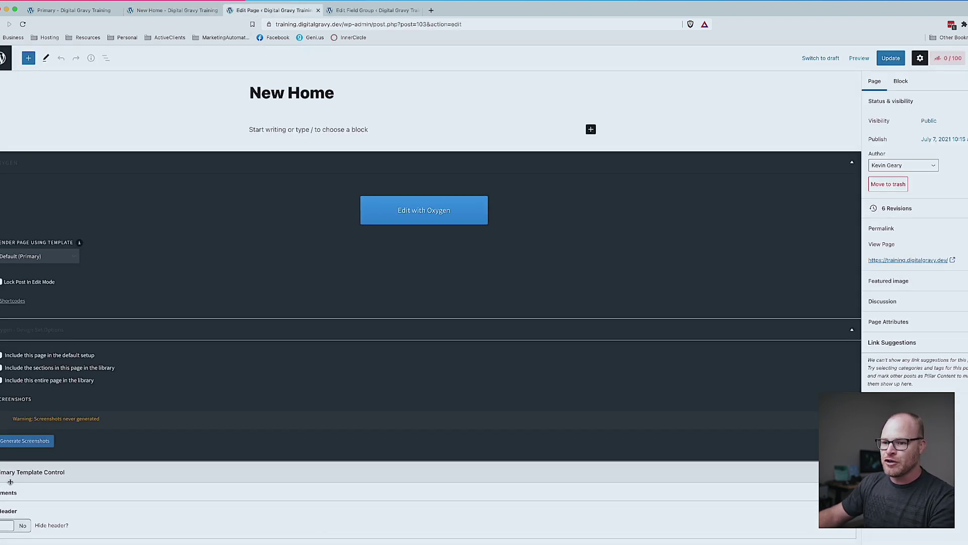
# Try out the "Hide header?" toggle on the New Home page by switching it on and off, leaving it at No.
pyautogui.click(14, 526)
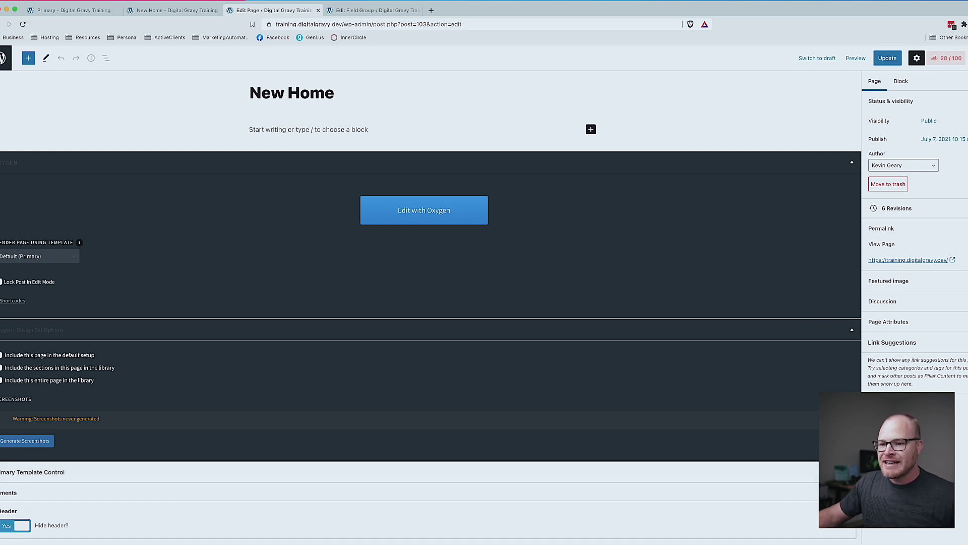
pyautogui.click(13, 527)
pyautogui.click(13, 528)
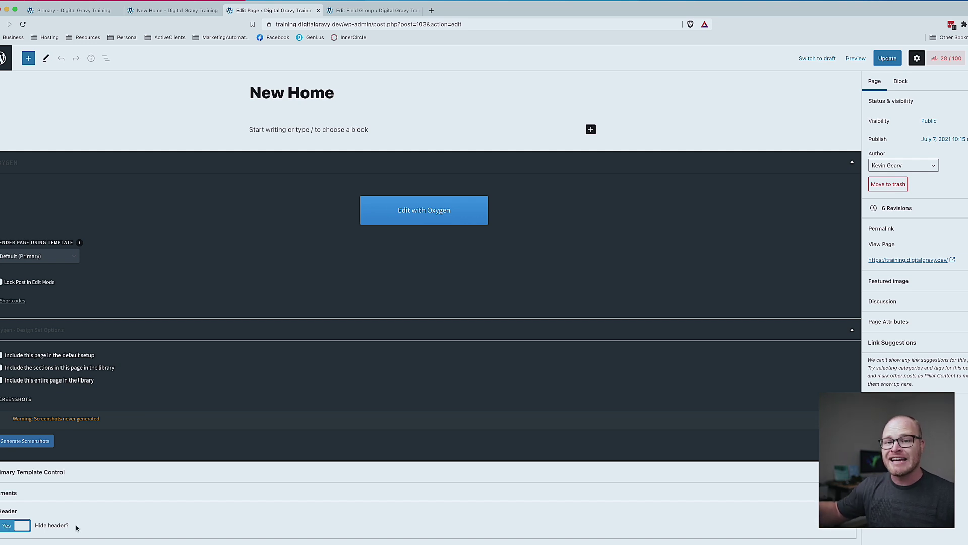
pyautogui.click(33, 525)
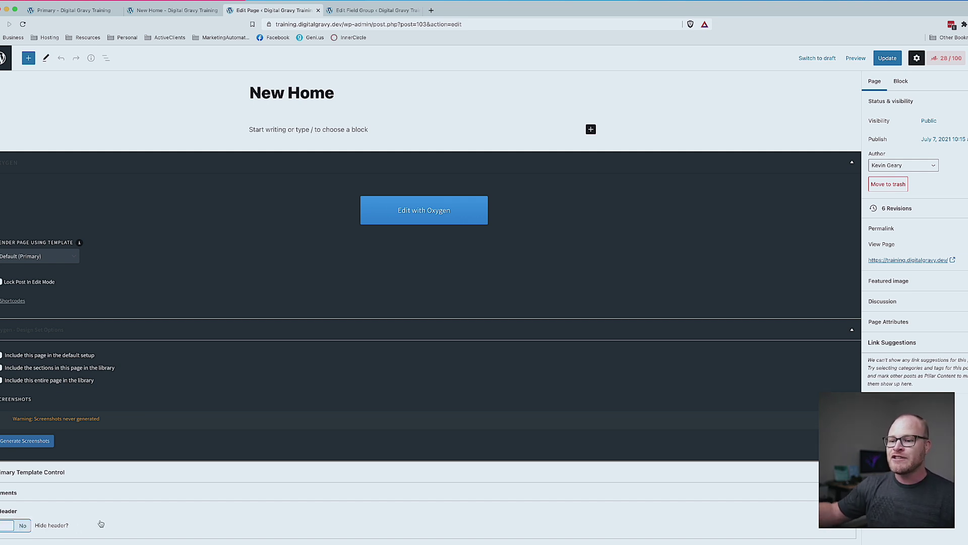
pyautogui.click(21, 526)
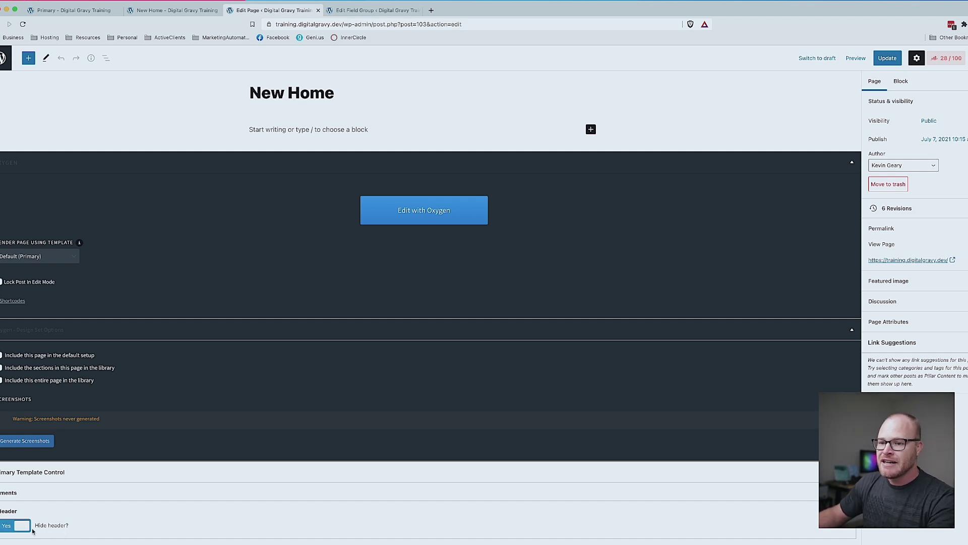
pyautogui.click(23, 527)
pyautogui.click(23, 527)
pyautogui.click(20, 526)
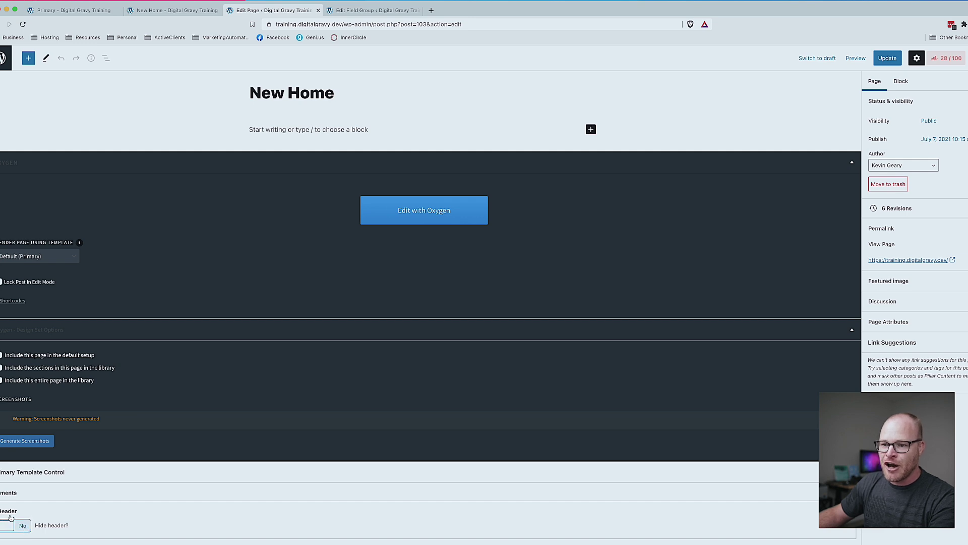
pyautogui.click(13, 524)
pyautogui.click(12, 525)
pyautogui.click(14, 520)
pyautogui.click(15, 526)
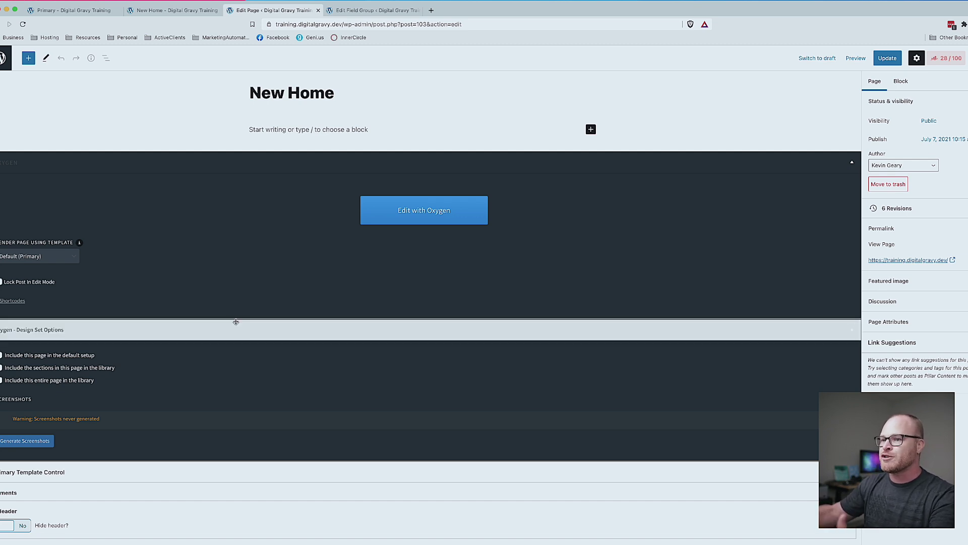
pyautogui.click(172, 10)
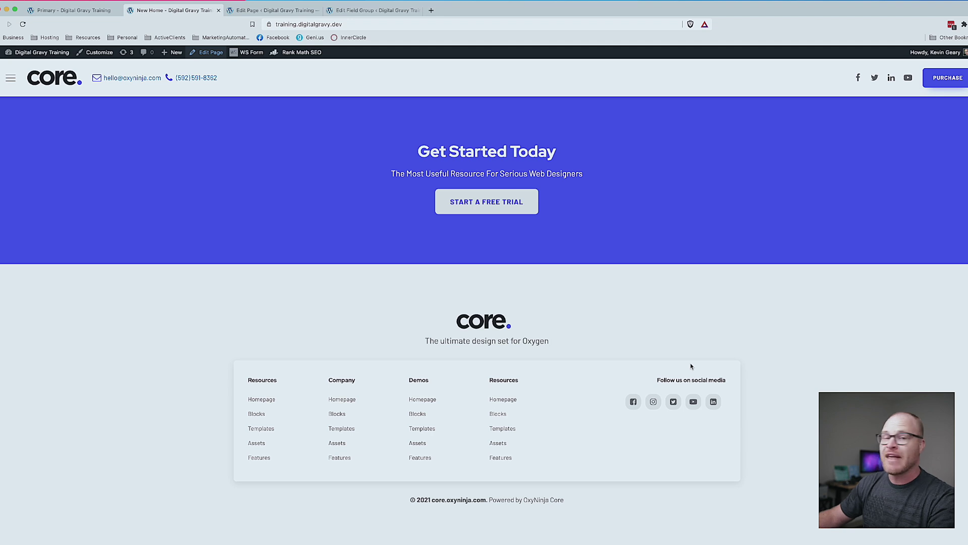
pyautogui.click(71, 10)
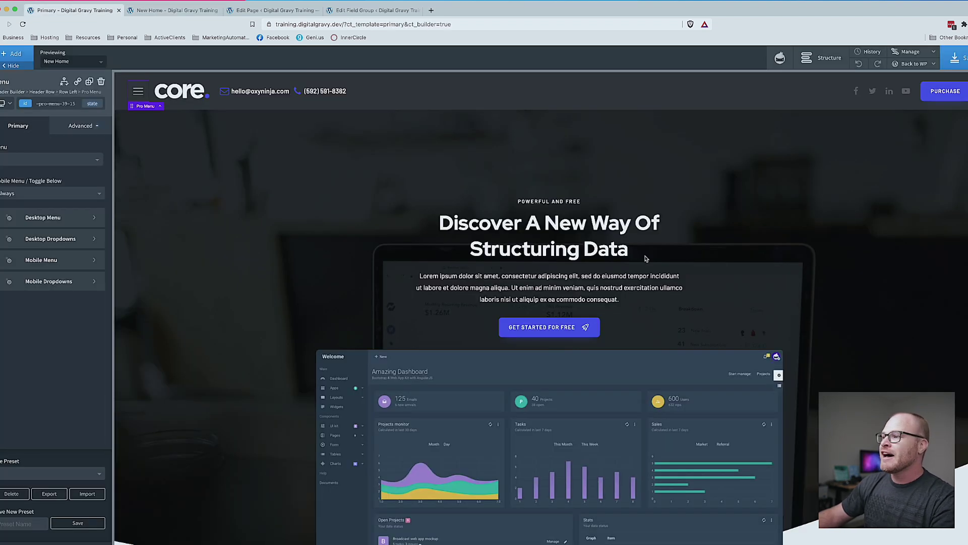
pyautogui.click(293, 11)
pyautogui.click(358, 12)
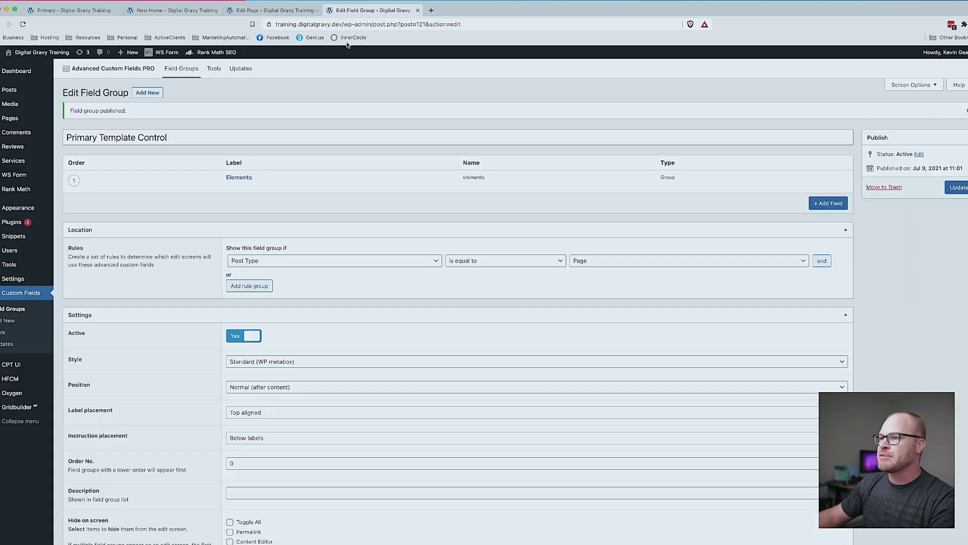
pyautogui.click(162, 9)
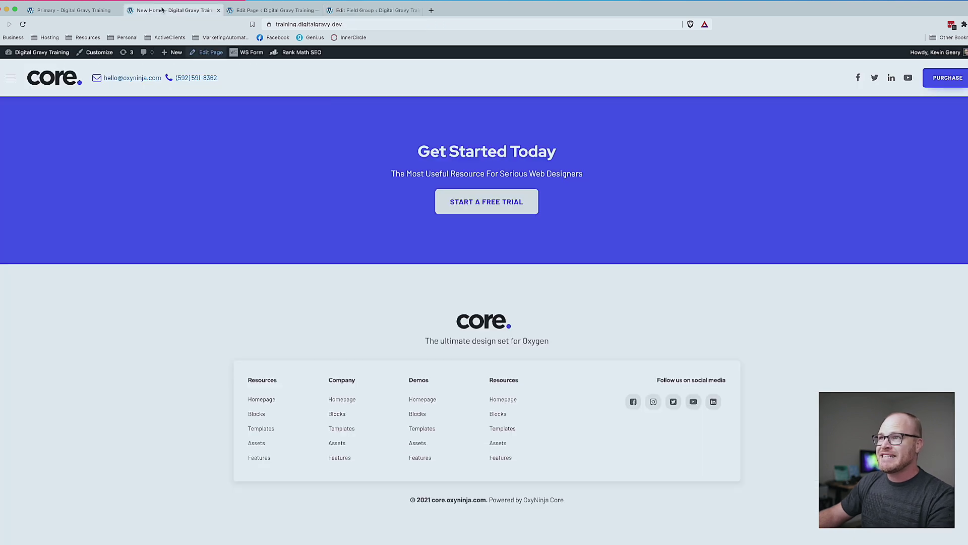
# Move the Primary Template Control box above the Oxygen box in the New Home page editor.
pyautogui.click(243, 10)
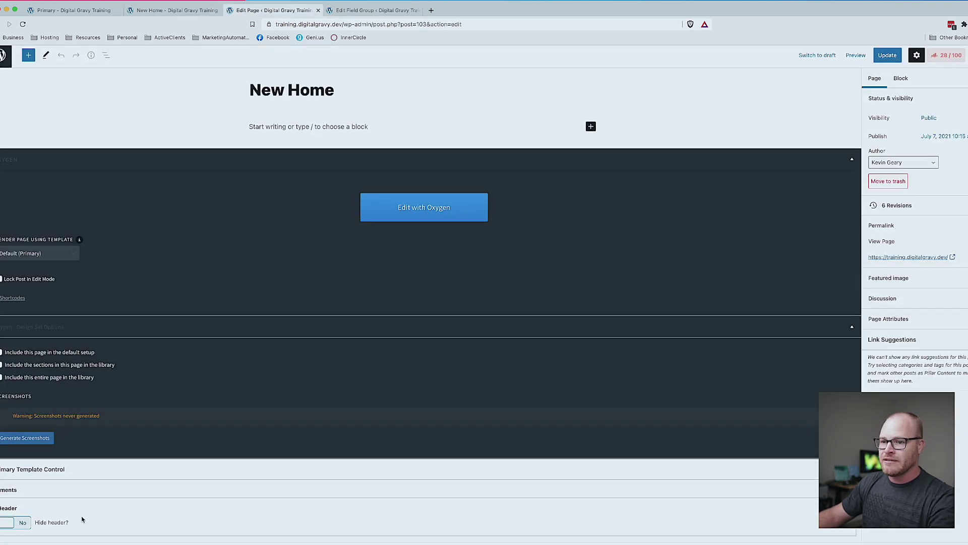
pyautogui.moveTo(55, 478); pyautogui.dragTo(81, 178)
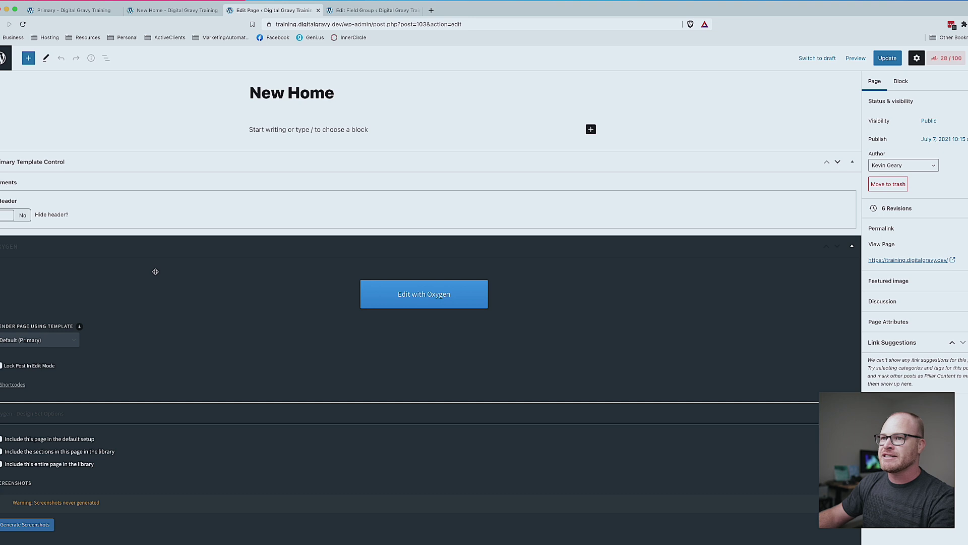
pyautogui.scroll(-1, 224, 339)
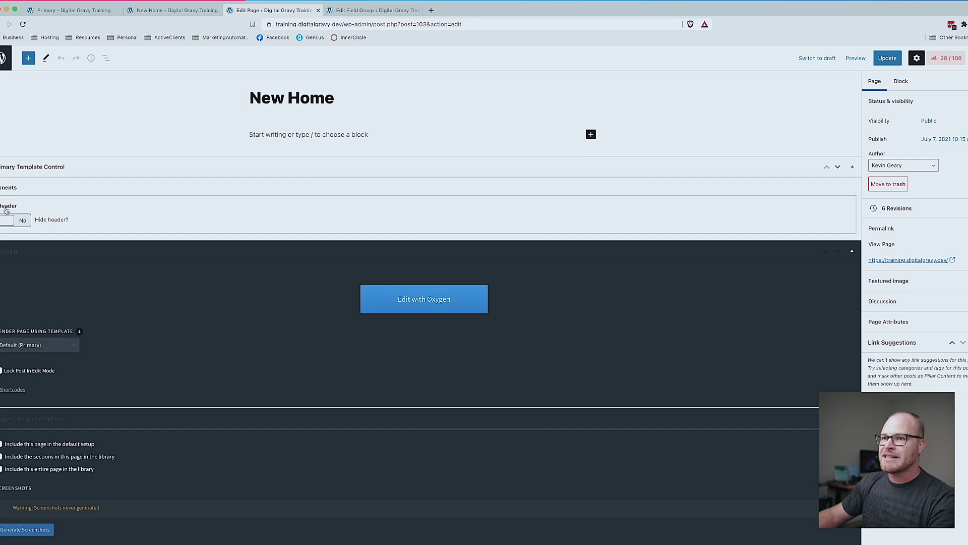
# Return to the Primary Template Control field group and duplicate the Header sub field inside Elements.
pyautogui.click(175, 11)
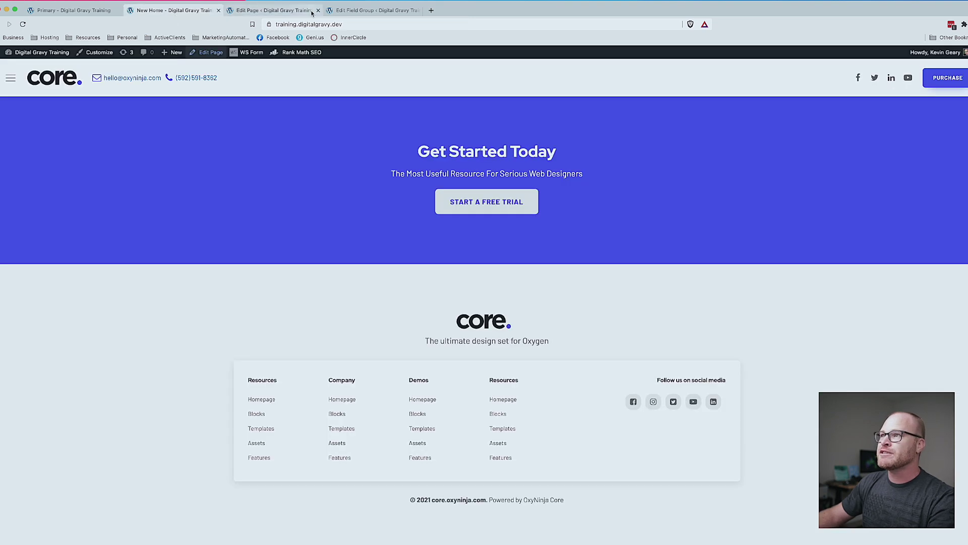
pyautogui.click(373, 10)
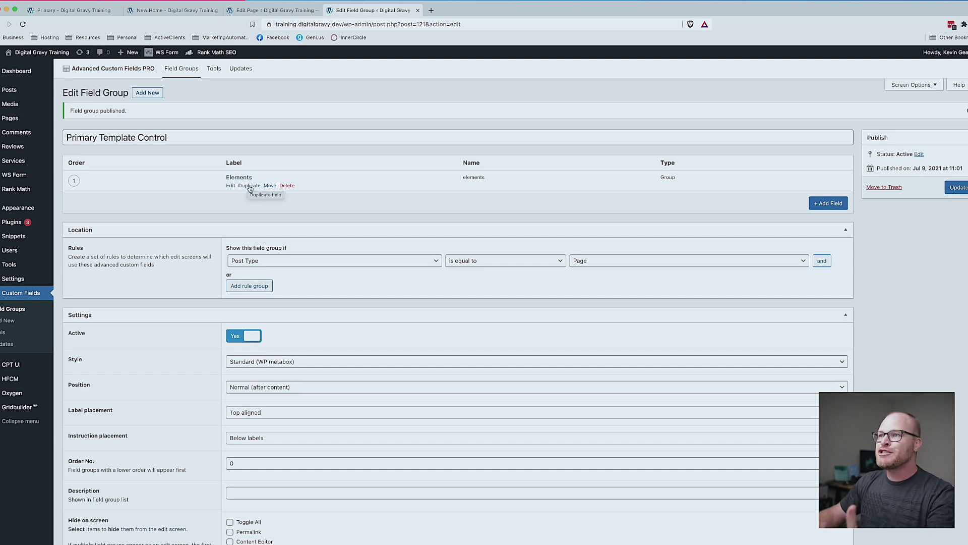
pyautogui.click(238, 180)
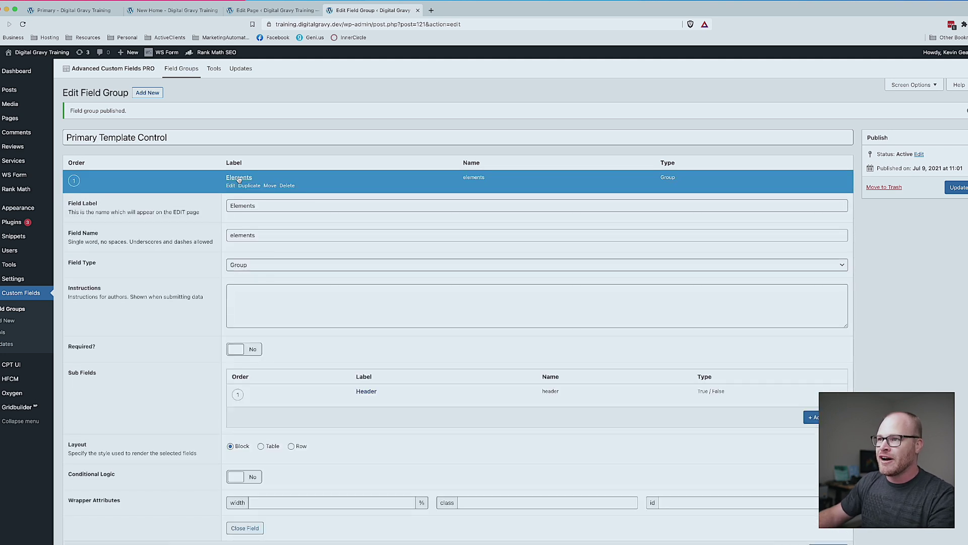
pyautogui.scroll(-3, 283, 257)
pyautogui.click(379, 276)
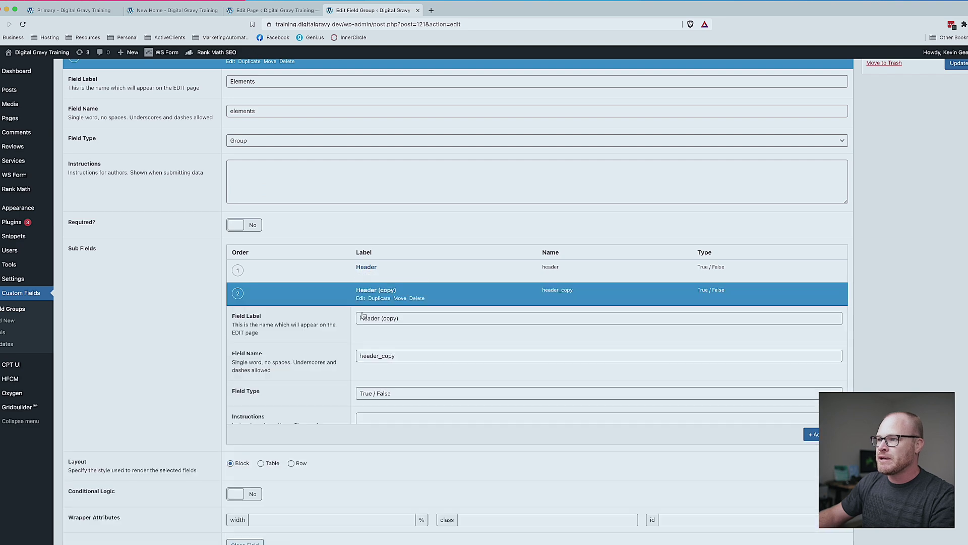
# Label the duplicated Header sub field "Navigation" and set its field name to "navigation".
pyautogui.scroll(-3, 384, 278)
pyautogui.scroll(-2, 400, 325)
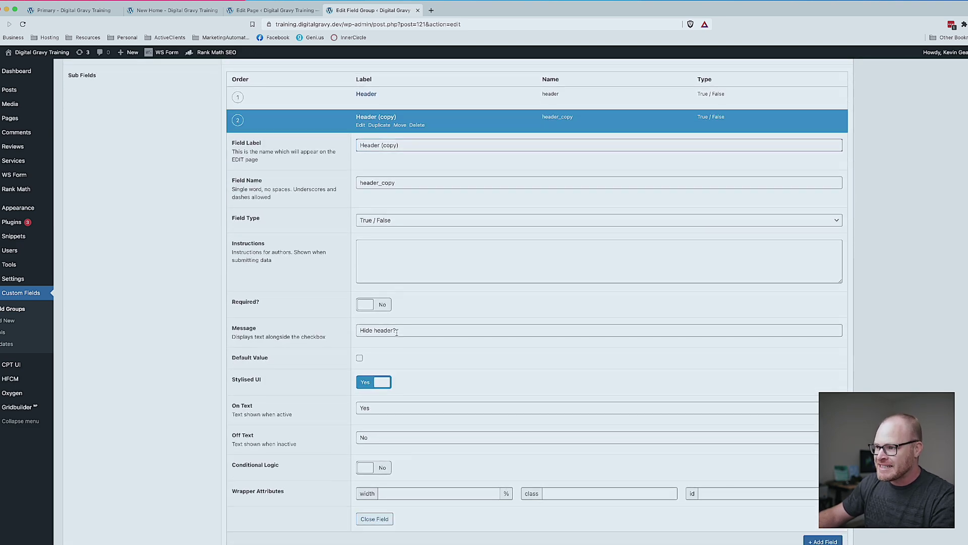
pyautogui.scroll(3, 395, 309)
pyautogui.tripleClick(419, 242)
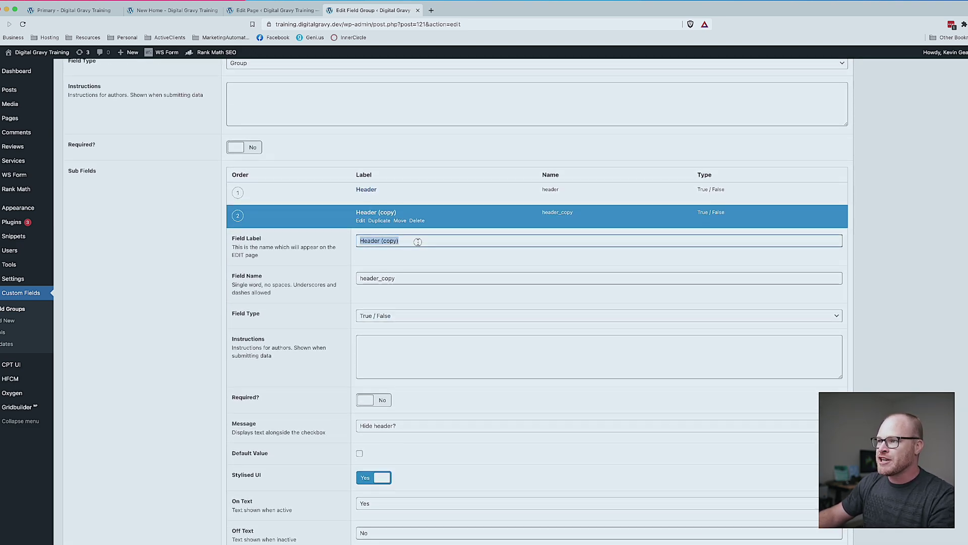
pyautogui.write('Navigation')
pyautogui.press('Tab')
pyautogui.write('navigation')
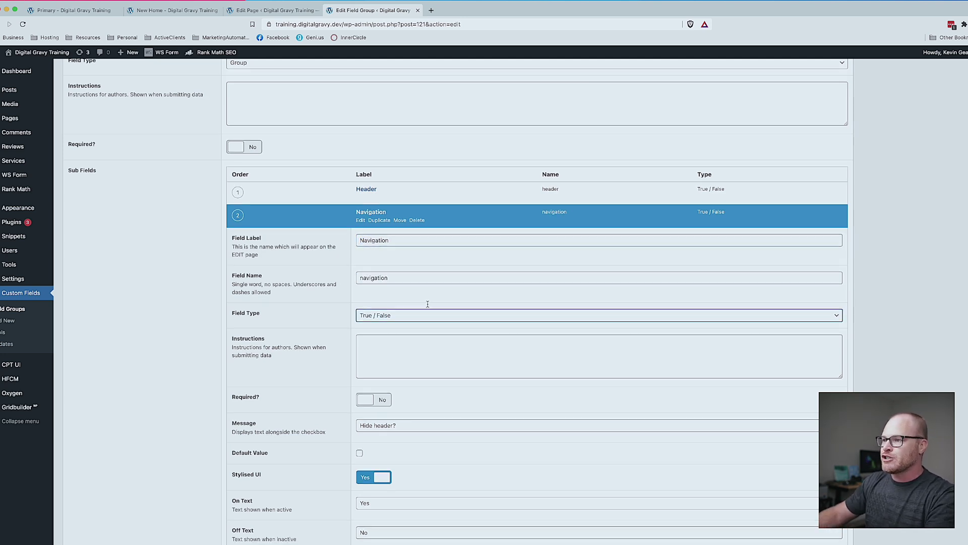
# Change the Navigation sub field's message to "Hide navigation?" and collapse the sub field.
pyautogui.scroll(-3, 428, 309)
pyautogui.doubleClick(383, 308)
pyautogui.write('navigation')
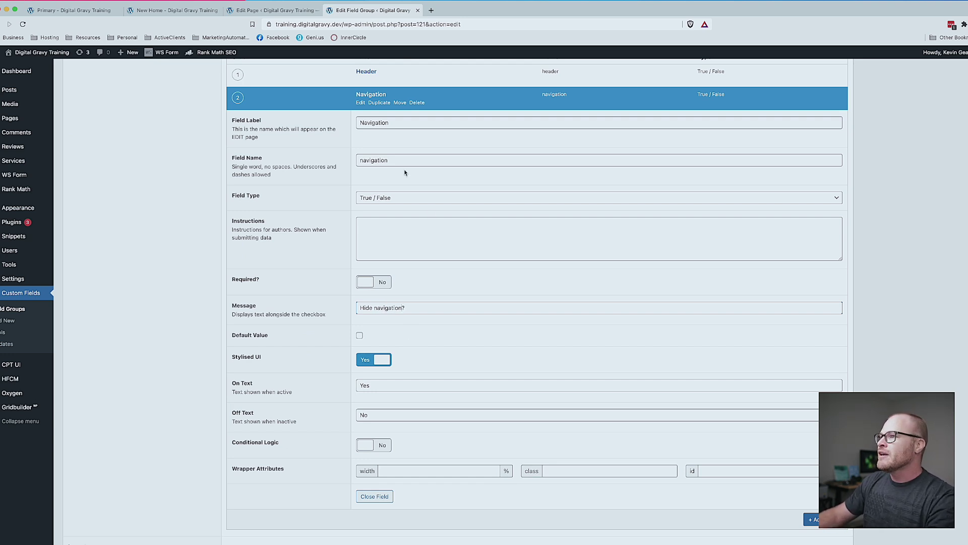
pyautogui.click(360, 103)
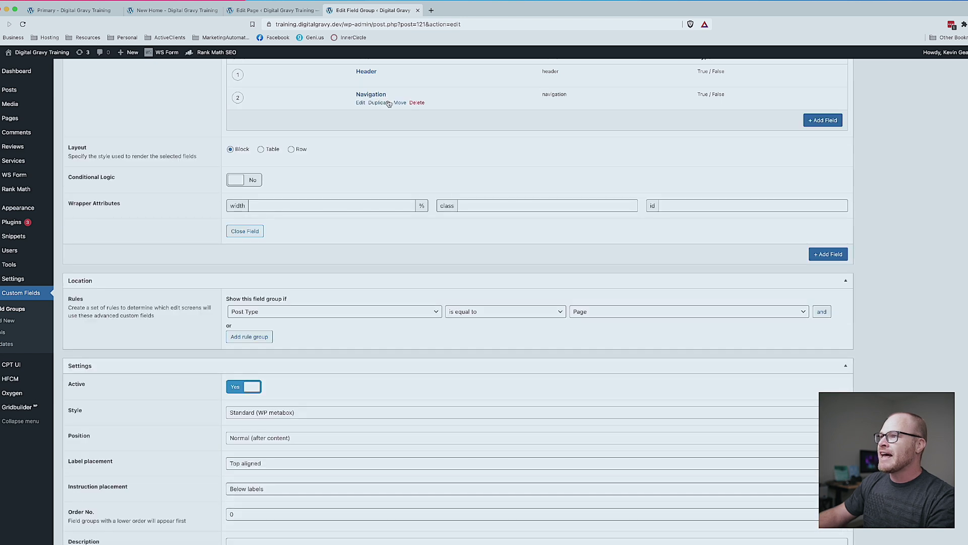
# Duplicate the Navigation sub field and give the copy the label "Footer CTA" and the field name "footer_cta".
pyautogui.click(379, 103)
pyautogui.click(423, 146)
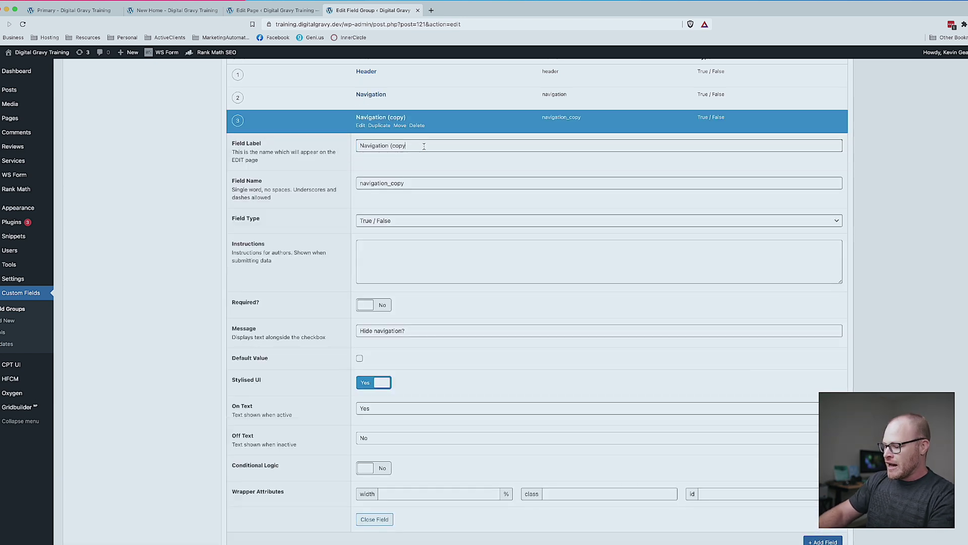
pyautogui.press('BackSpace')
pyautogui.press('BackSpace')
pyautogui.press('BackSpace')
pyautogui.press('BackSpace')
pyautogui.press('BackSpace')
pyautogui.press('BackSpace')
pyautogui.press('BackSpace')
pyautogui.press('BackSpace')
pyautogui.press('BackSpace')
pyautogui.press('BackSpace')
pyautogui.press('BackSpace')
pyautogui.press('BackSpace')
pyautogui.press('BackSpace')
pyautogui.write('Footer CTA')
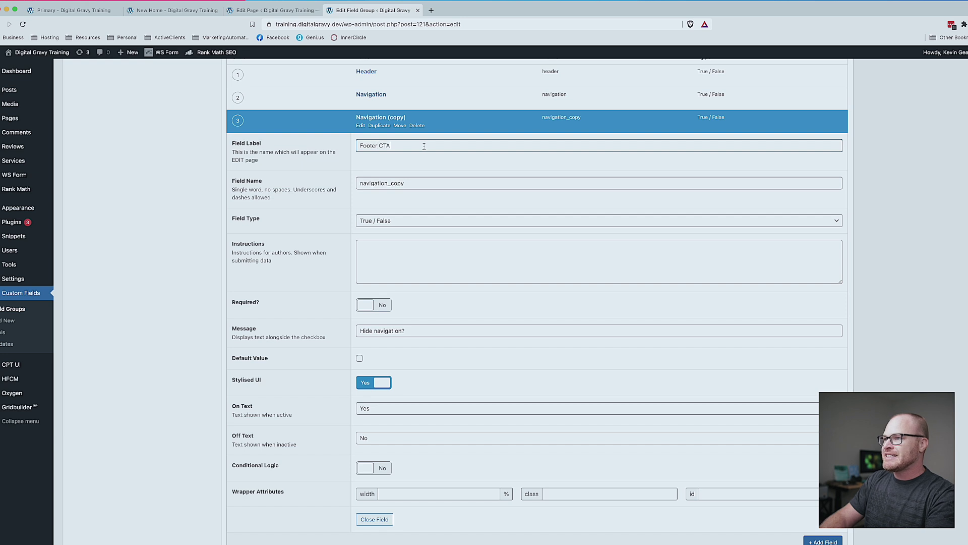
pyautogui.press('Tab')
pyautogui.write('footer')
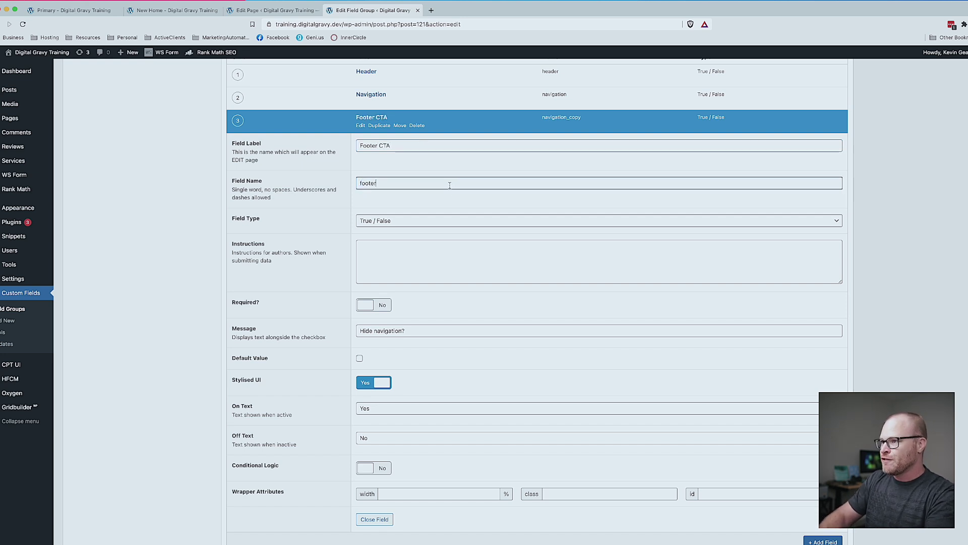
pyautogui.write('_cta')
# Change the Footer CTA sub field's message to "Hide Footer CTA?" and collapse the sub field.
pyautogui.moveTo(406, 330); pyautogui.dragTo(376, 330)
pyautogui.write('Footer CTA?')
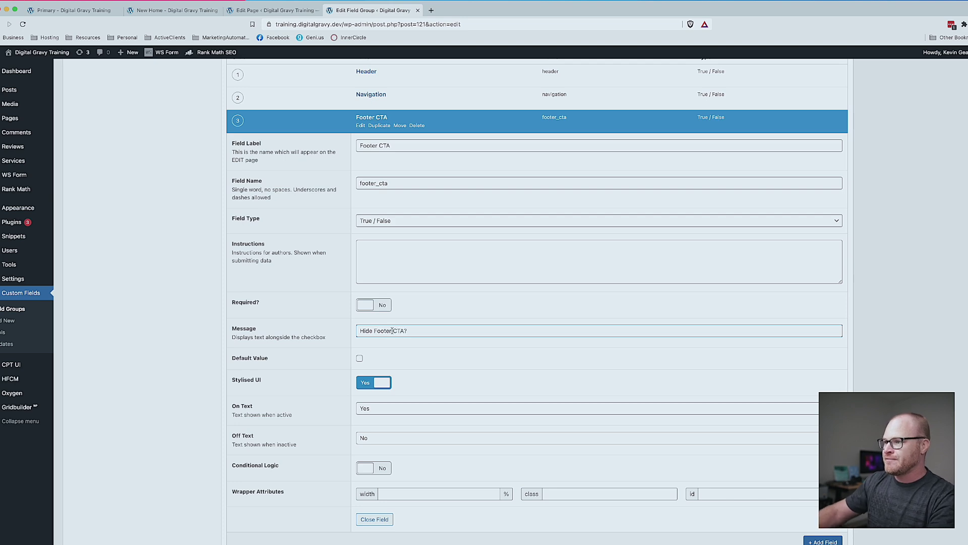
pyautogui.scroll(-3, 392, 331)
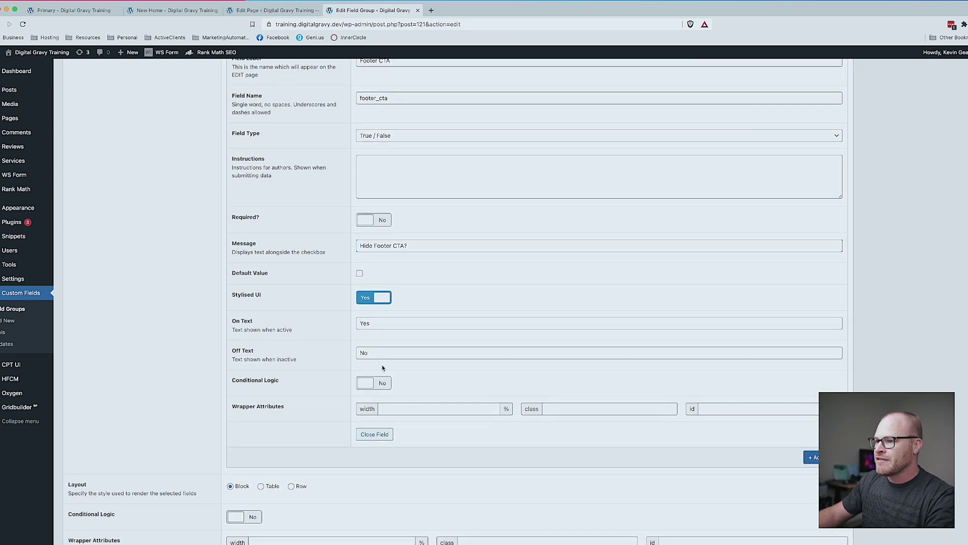
pyautogui.click(383, 435)
pyautogui.scroll(4, 384, 323)
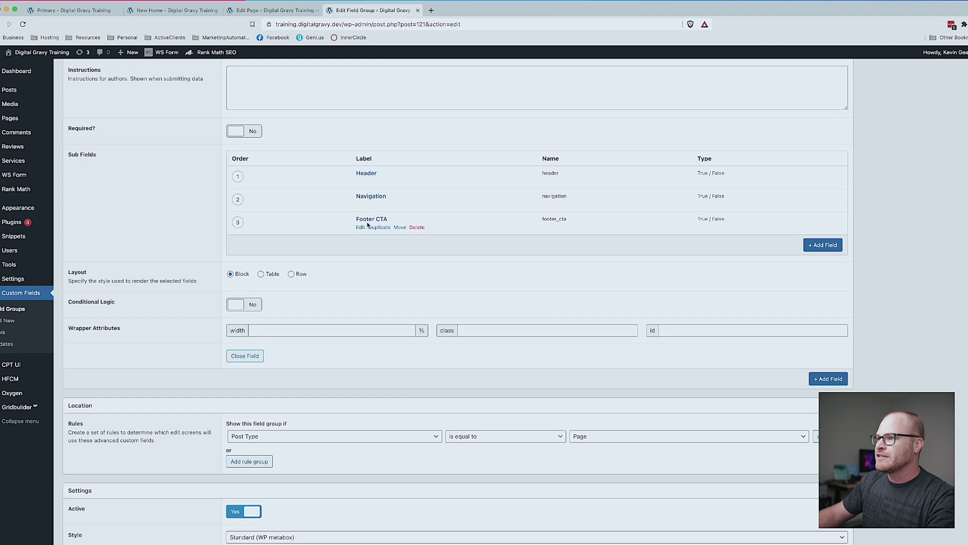
# Duplicate the Footer CTA sub field and give the copy the label "Footer Links" and the field name "footer_link".
pyautogui.click(379, 227)
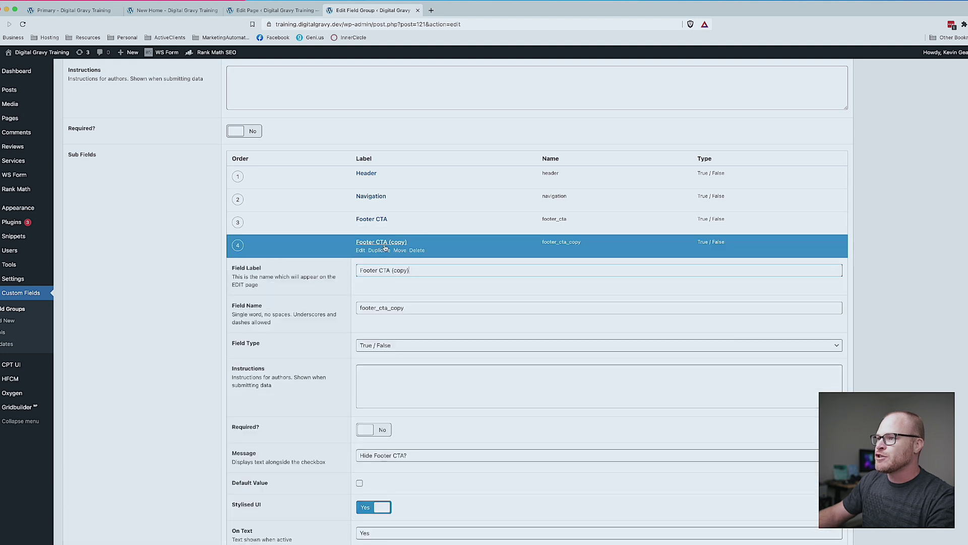
pyautogui.tripleClick(416, 270)
pyautogui.write('Footer Links')
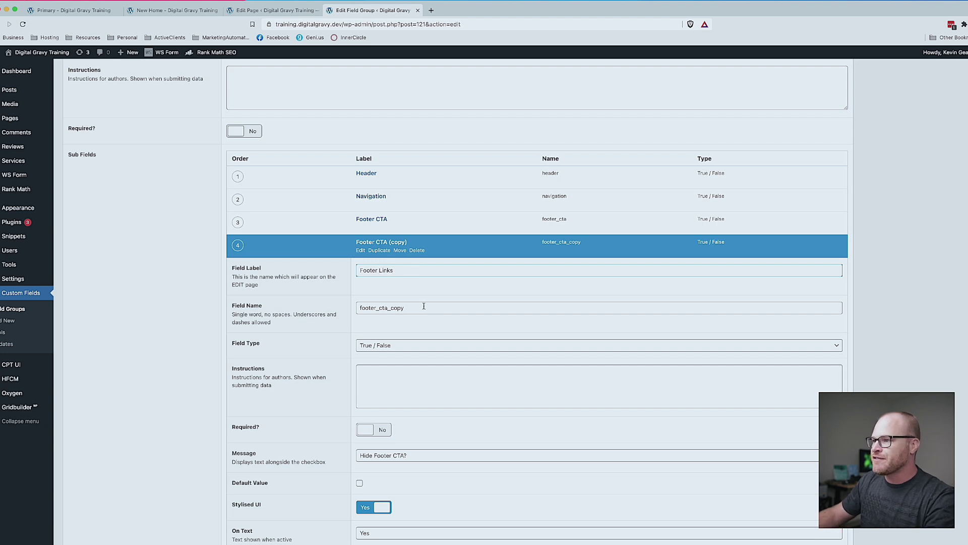
pyautogui.tripleClick(424, 306)
pyautogui.write('a')
pyautogui.write('ooter_link')
pyautogui.press('Tab')
# Change the Footer Links sub field's message to "Hide Footer Links?" and collapse the sub field.
pyautogui.scroll(-2, 402, 447)
pyautogui.doubleClick(399, 408)
pyautogui.write('Link')
pyautogui.scroll(-4, 469, 437)
pyautogui.scroll(4, 469, 437)
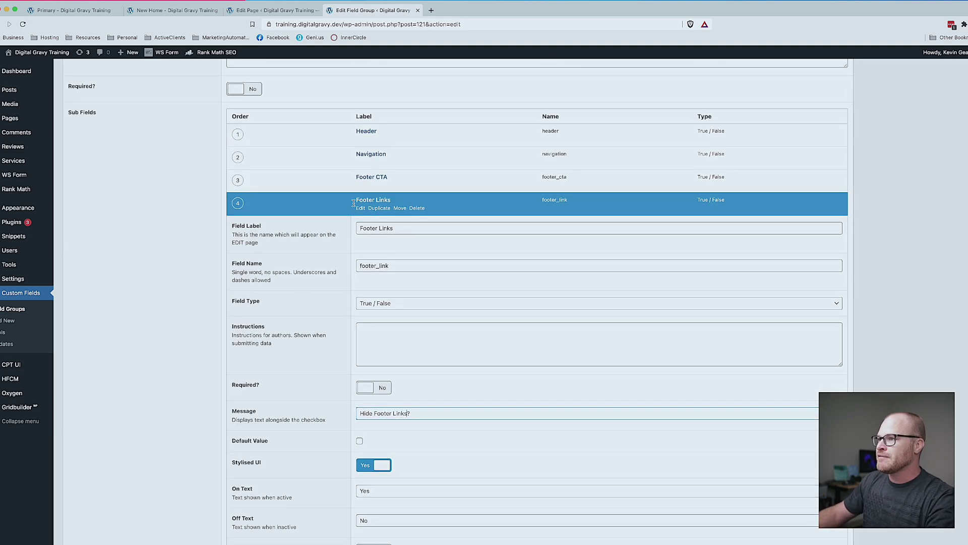
pyautogui.click(377, 202)
# Duplicate the Footer Links sub field and give the copy the label "Footer" and the field name "footer".
pyautogui.click(380, 207)
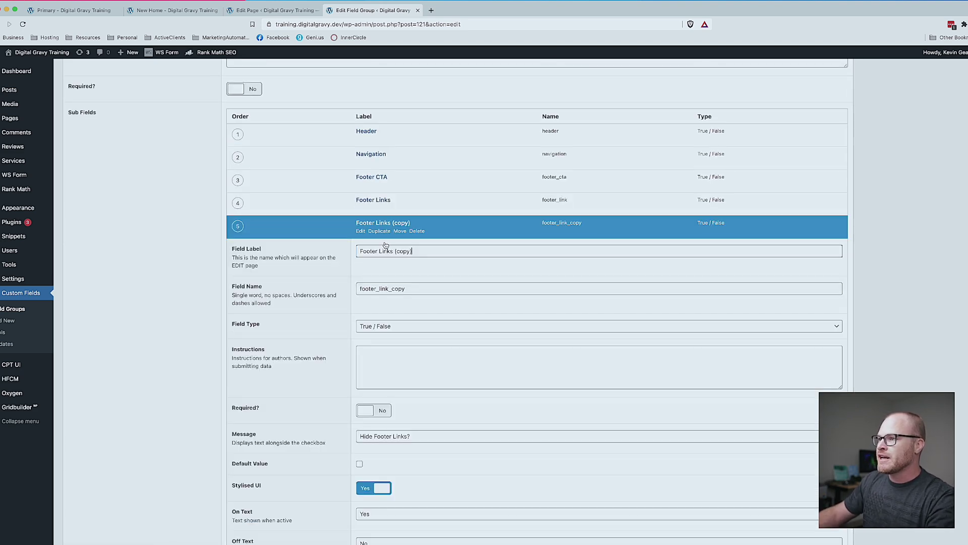
pyautogui.tripleClick(387, 248)
pyautogui.write('Footer')
pyautogui.doubleClick(390, 288)
pyautogui.write('footer')
# Change the Footer sub field's message to "Hide Footer?" and update the field group.
pyautogui.scroll(-5, 379, 279)
pyautogui.moveTo(410, 306); pyautogui.dragTo(395, 305)
pyautogui.press('BackSpace')
pyautogui.scroll(-2, 426, 315)
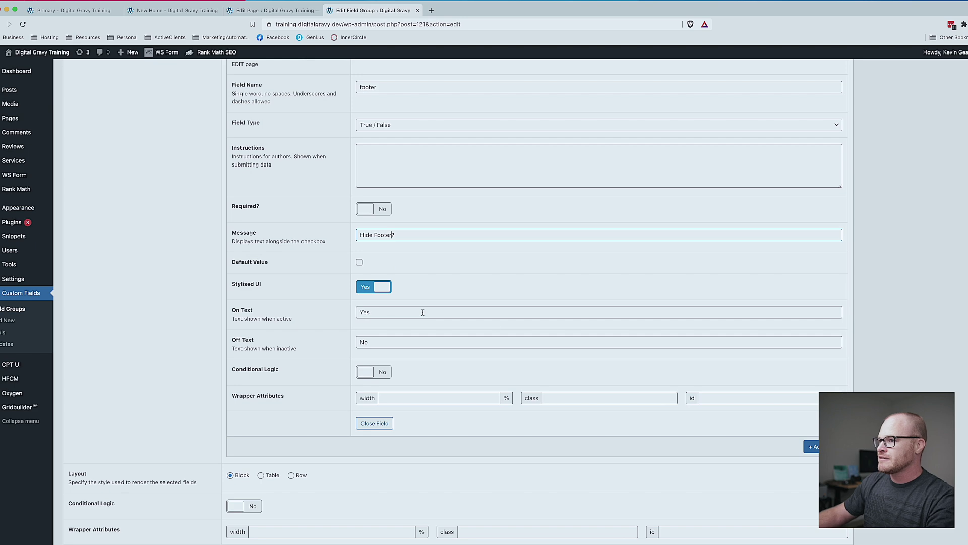
pyautogui.rightClick(839, 376)
pyautogui.click(852, 382)
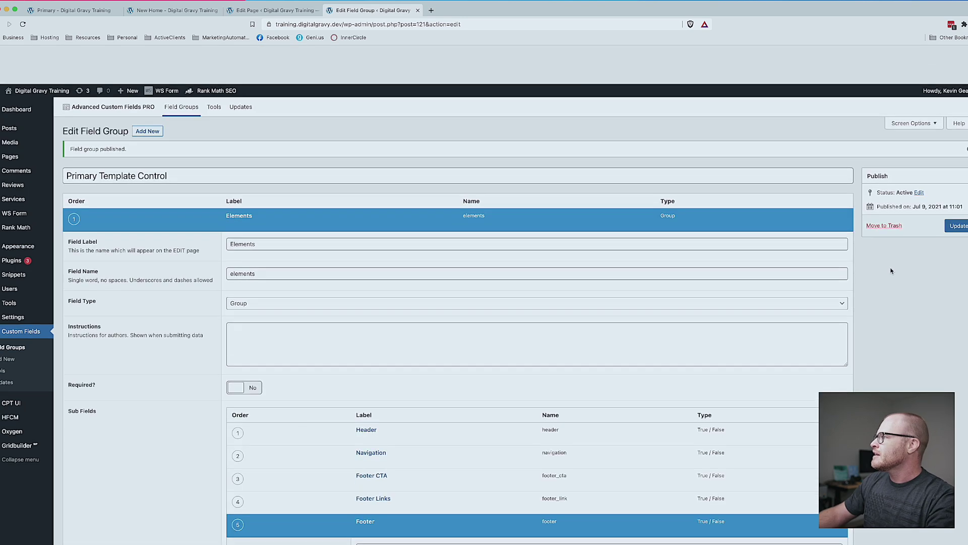
# In the New Home page editor, try to move the Primary Template Control box above the Oxygen box, and collapse the Oxygen box.
pyautogui.click(246, 10)
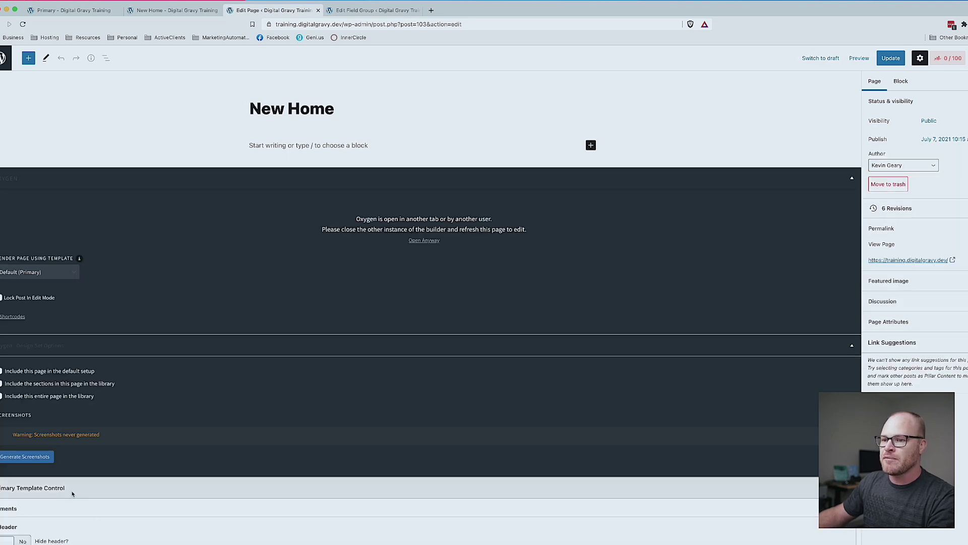
pyautogui.moveTo(73, 485); pyautogui.dragTo(329, 264)
pyautogui.scroll(-2, 329, 267)
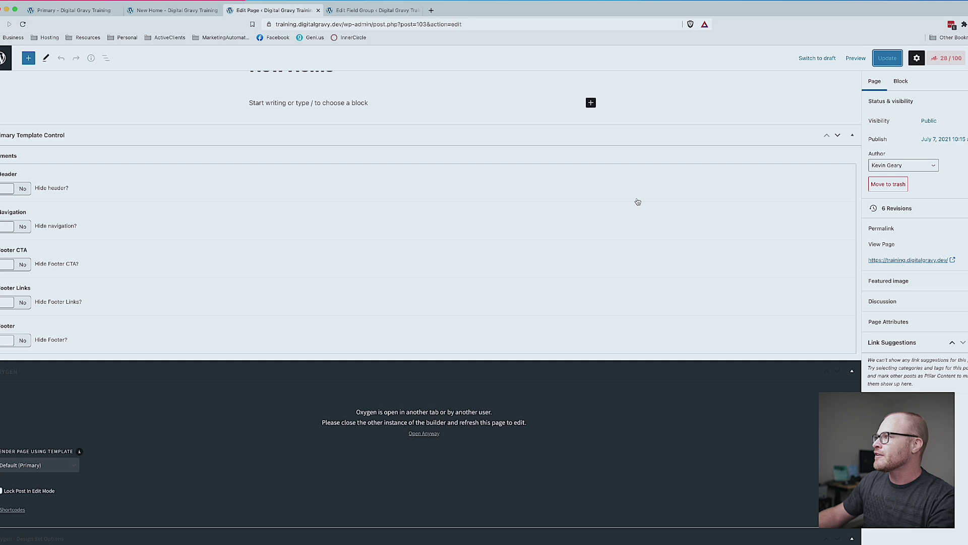
pyautogui.press('super+r')
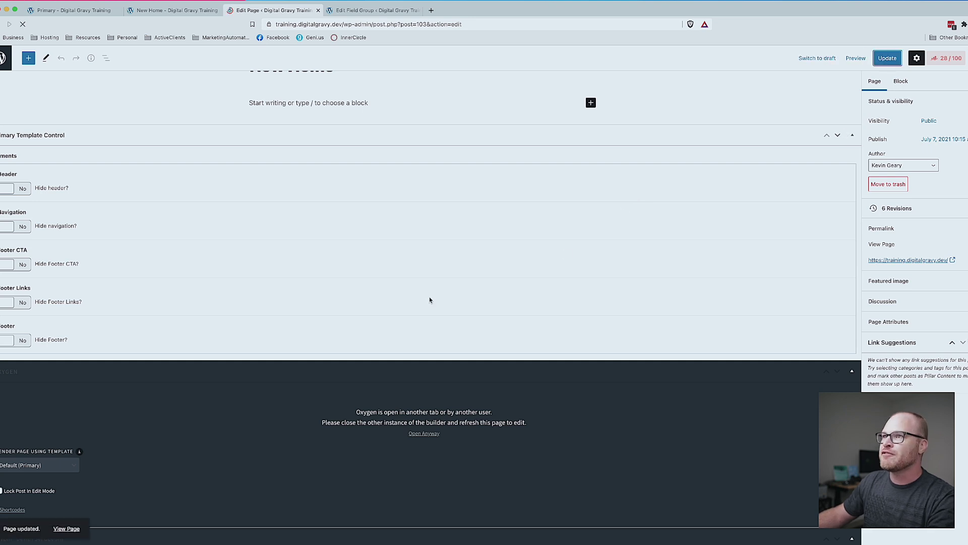
pyautogui.scroll(-3, 425, 296)
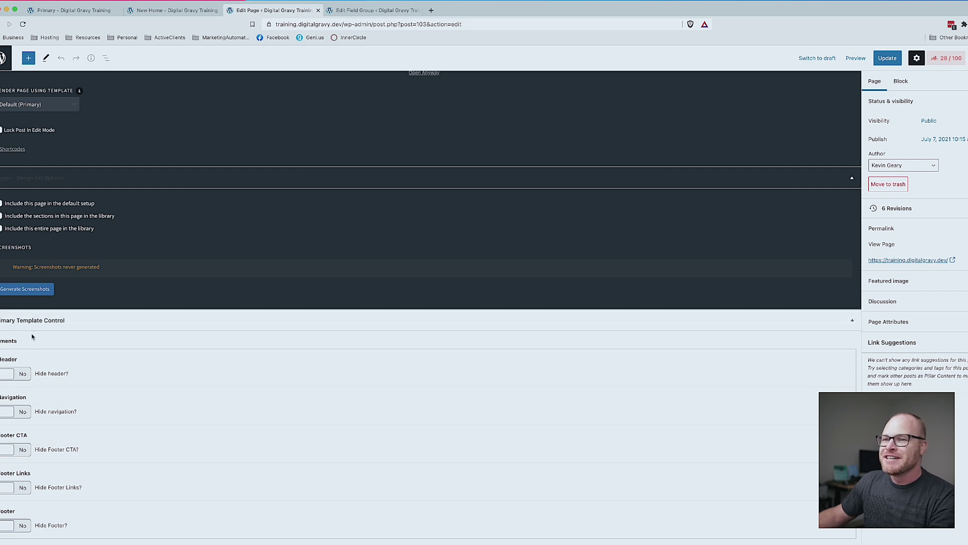
pyautogui.scroll(3, 244, 267)
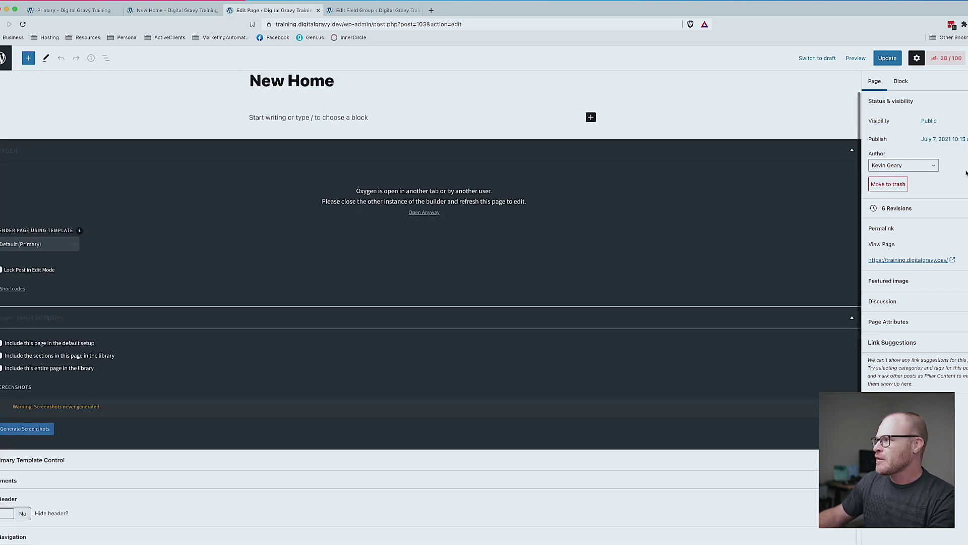
pyautogui.click(852, 150)
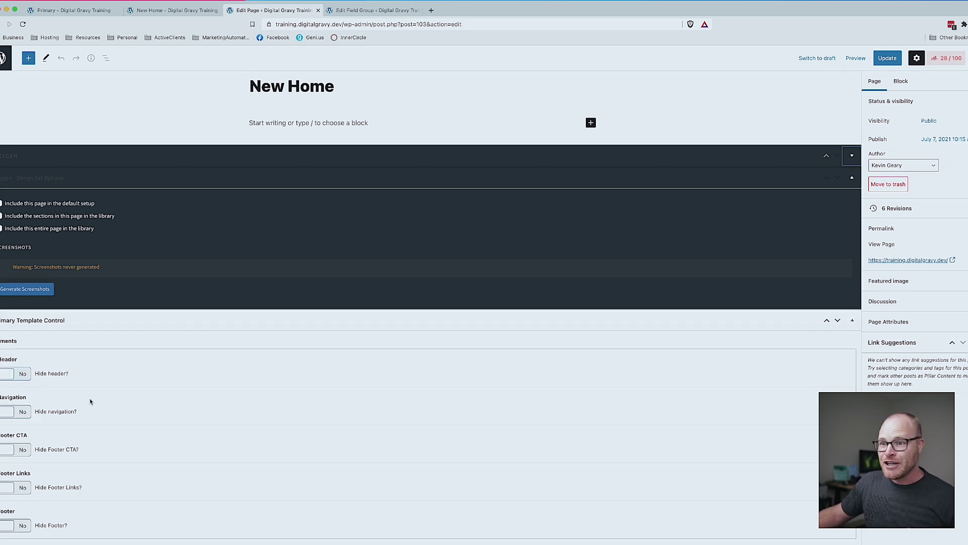
# Switch the Hide header, Hide Footer CTA and Hide Footer Links toggles on and back off.
pyautogui.click(22, 375)
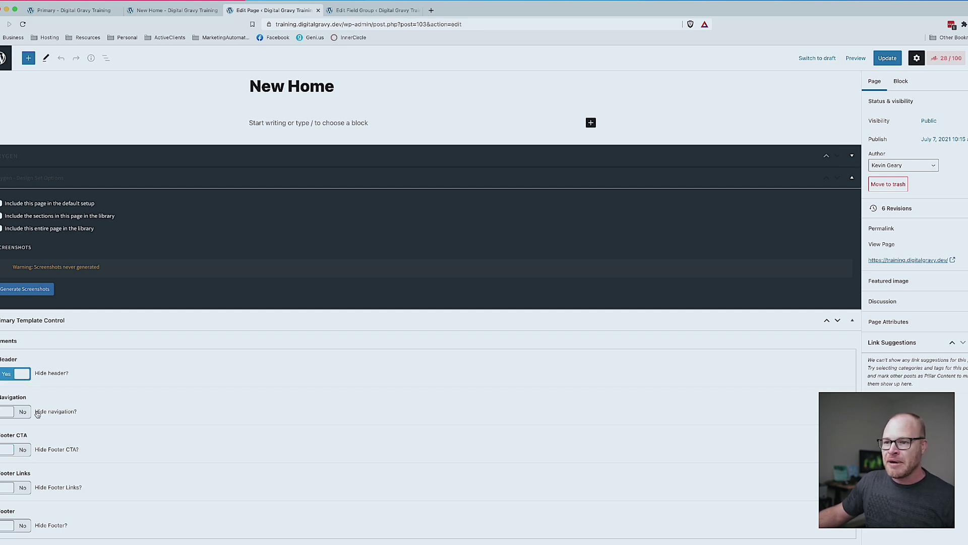
pyautogui.click(25, 452)
pyautogui.click(22, 488)
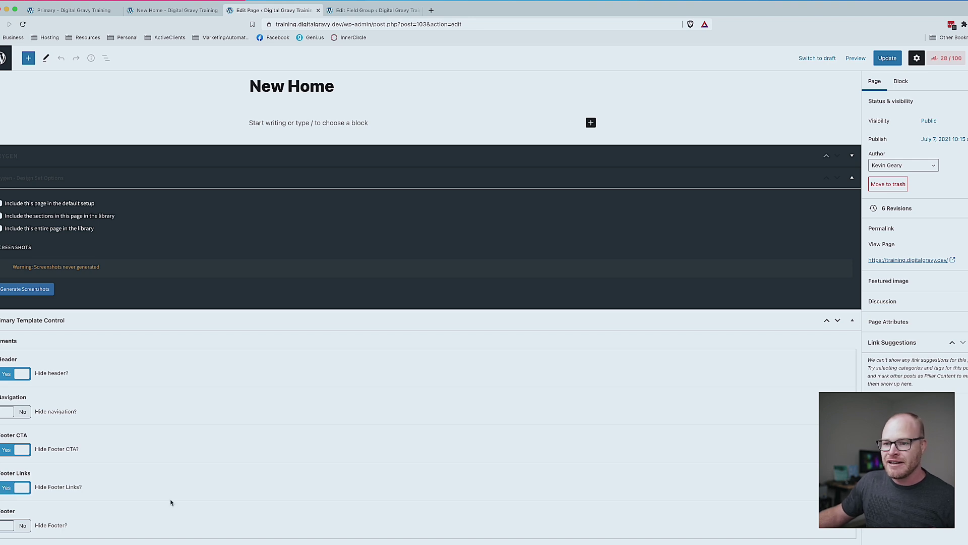
pyautogui.click(19, 488)
pyautogui.click(12, 450)
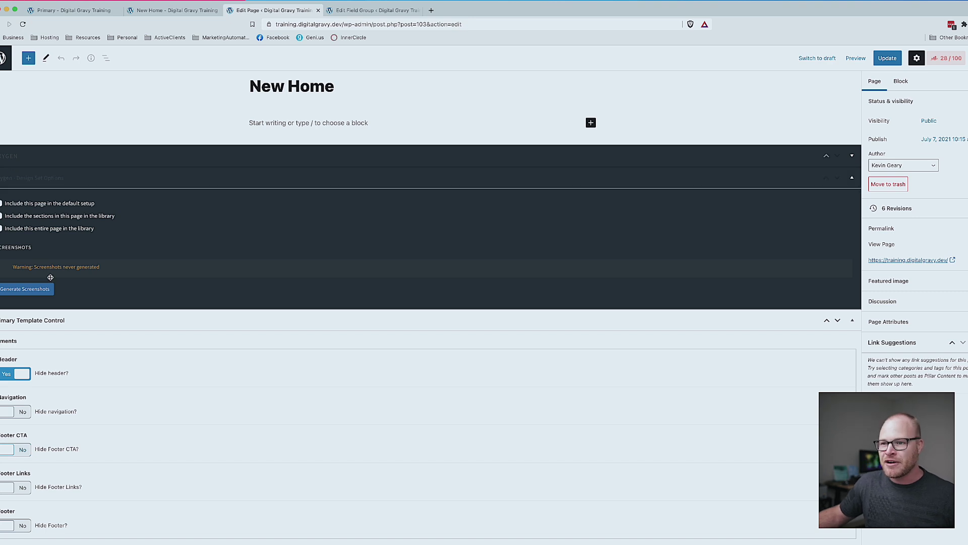
pyautogui.click(23, 376)
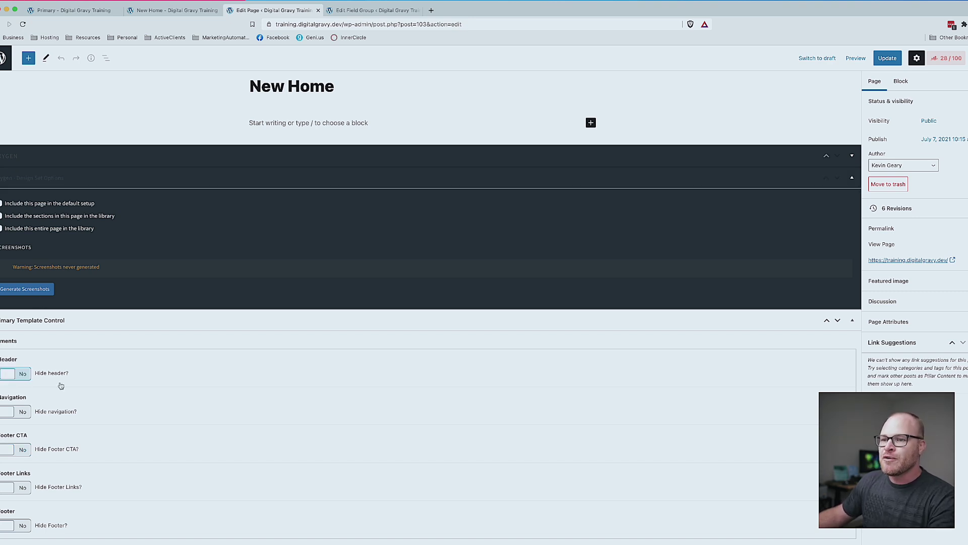
# Turn on the Hide navigation toggle for the New Home page and update the page.
pyautogui.click(23, 414)
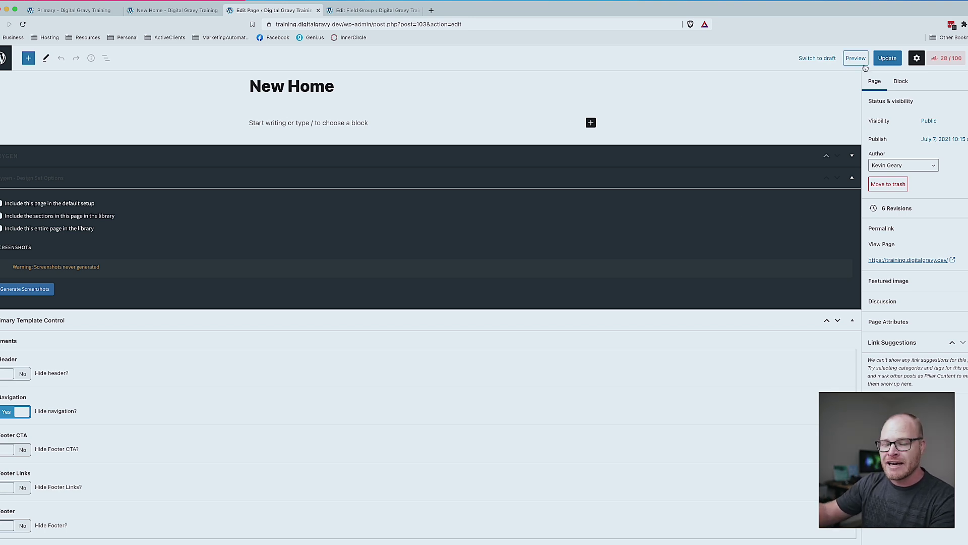
pyautogui.click(888, 59)
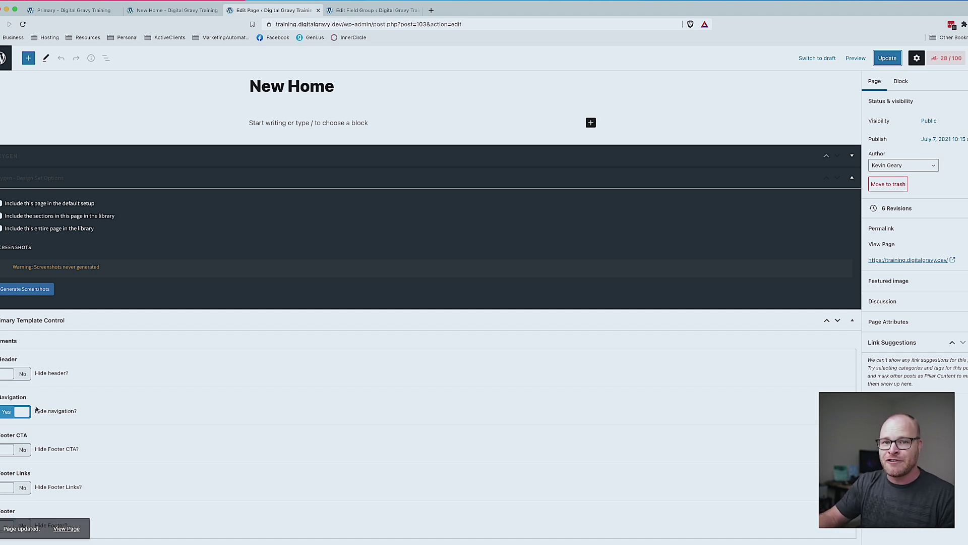
# Switch to the Primary template in the Oxygen builder, reload it, and expand the Main Header and Main Header Sticky rows in the structure.
pyautogui.click(70, 10)
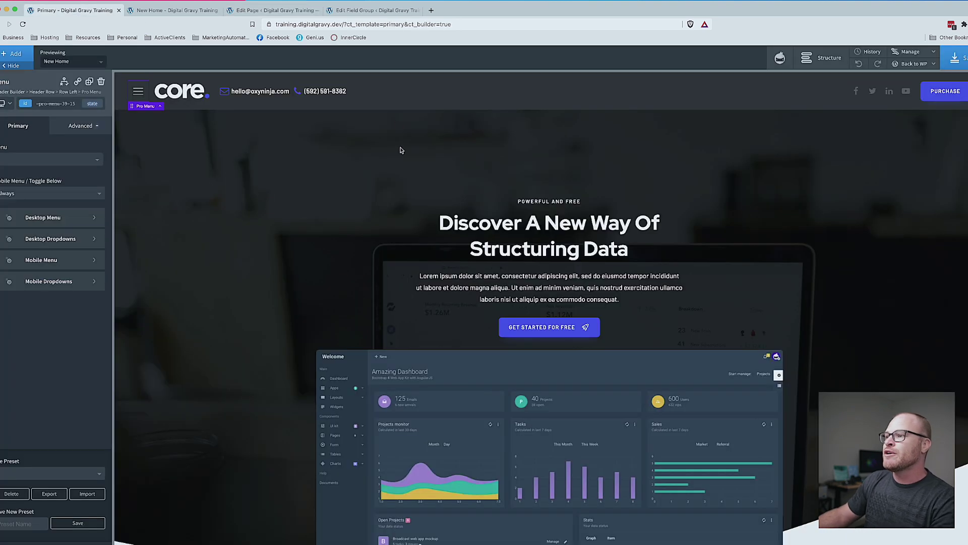
pyautogui.press('super+r')
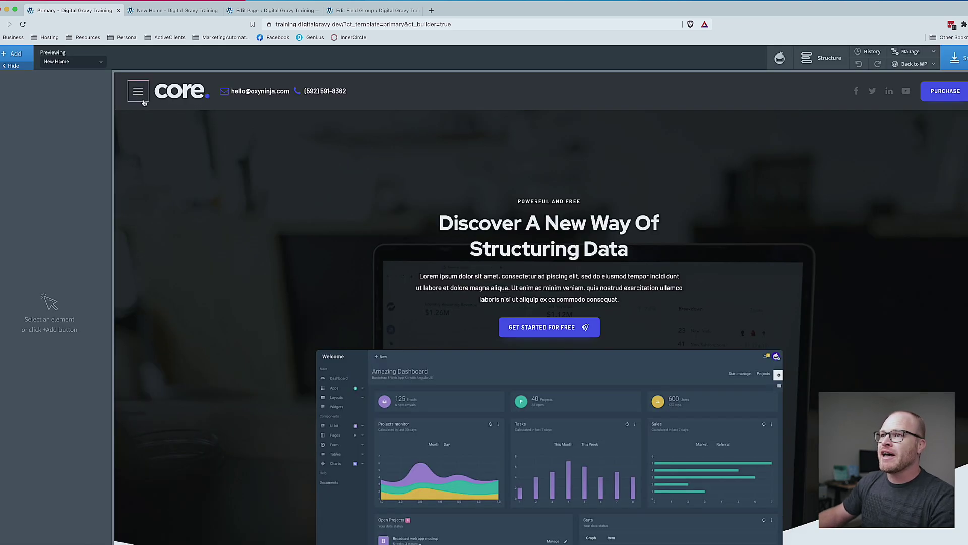
pyautogui.click(821, 58)
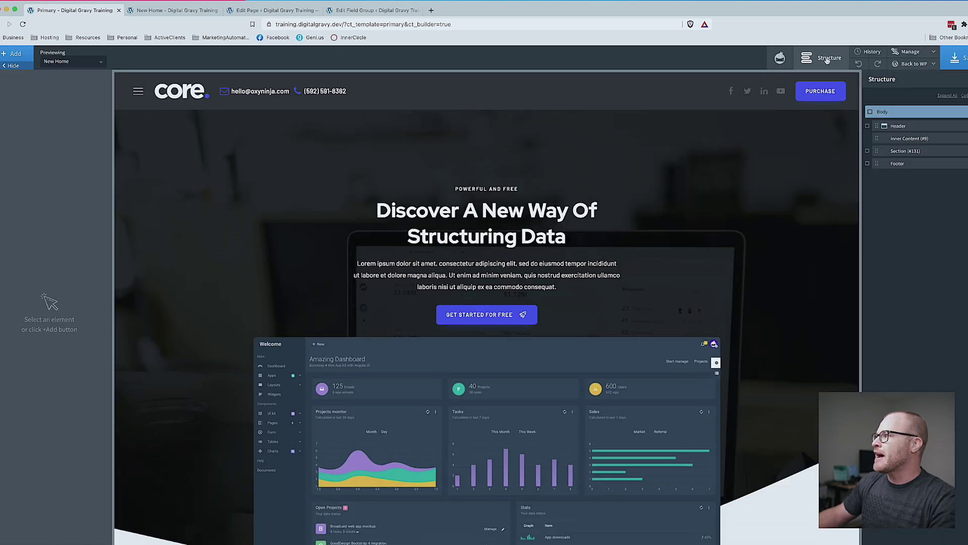
pyautogui.click(869, 128)
pyautogui.click(875, 139)
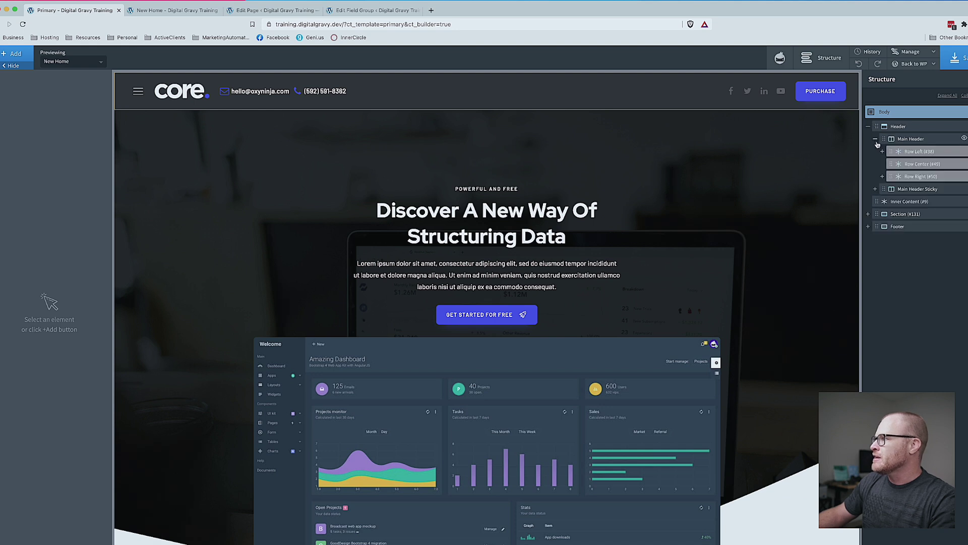
pyautogui.click(875, 188)
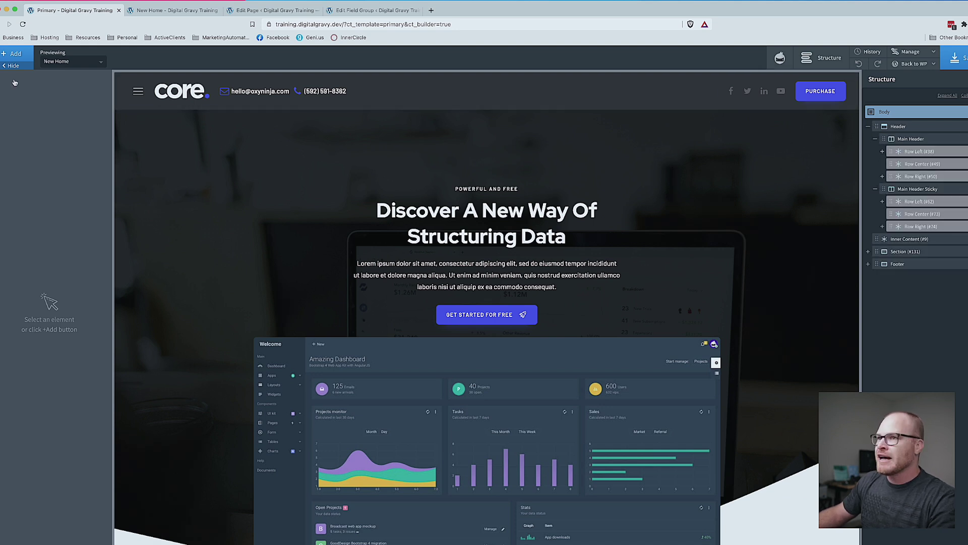
# Select the Menu element in the Main Header's left row and open its condition settings, with the sticky header's left row expanded.
pyautogui.click(137, 92)
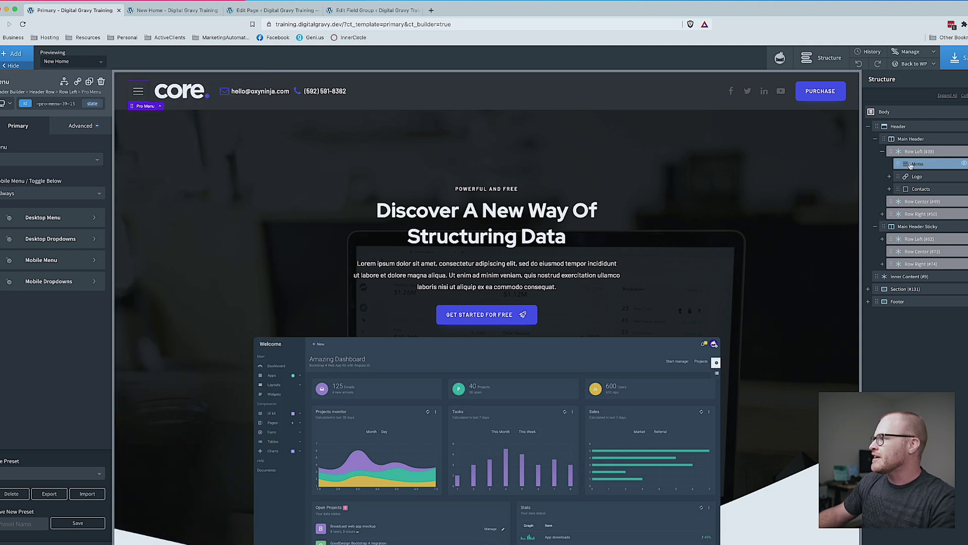
pyautogui.click(883, 239)
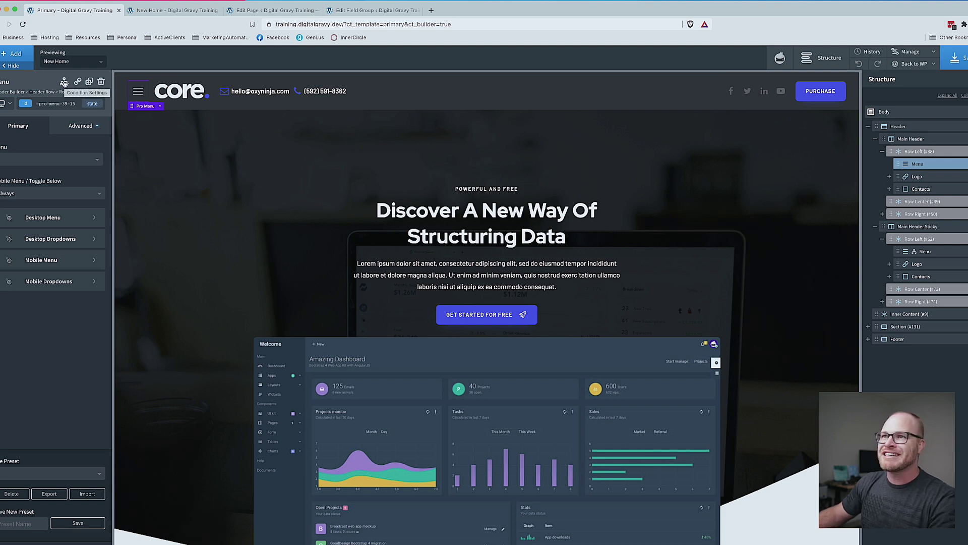
pyautogui.click(64, 83)
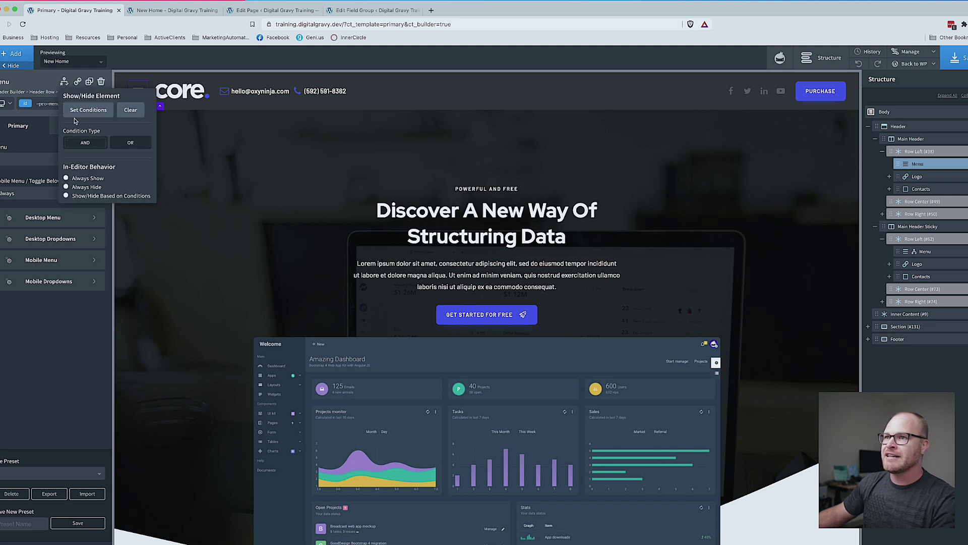
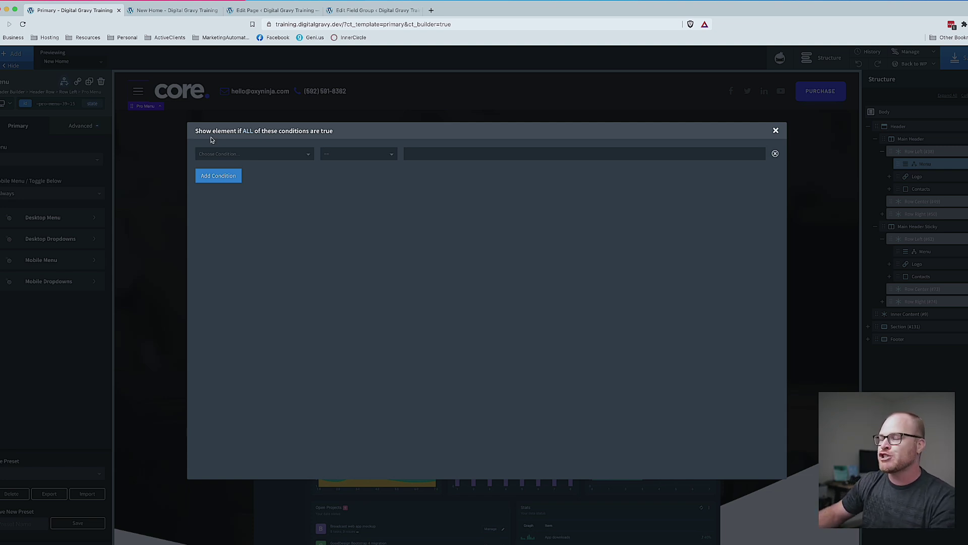
# Add a dynamic data condition to the menu, choosing the Navigation sub field of the Advanced Custom Field group Elements.
pyautogui.click(230, 156)
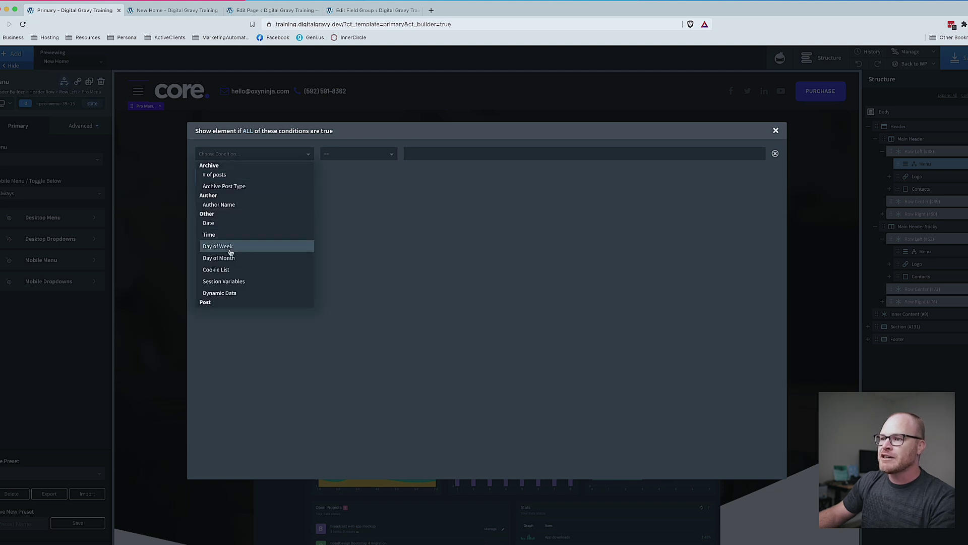
pyautogui.scroll(-2, 232, 258)
pyautogui.click(218, 270)
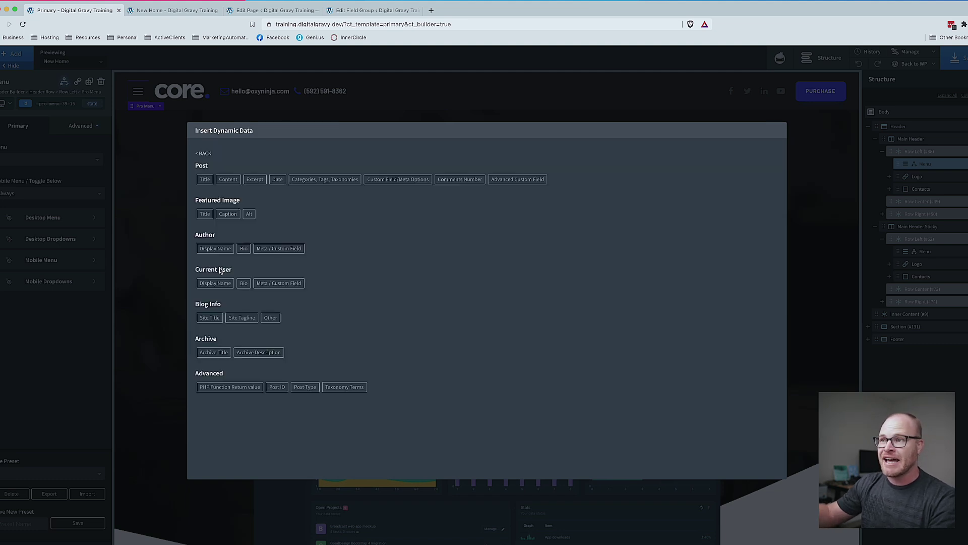
pyautogui.click(519, 182)
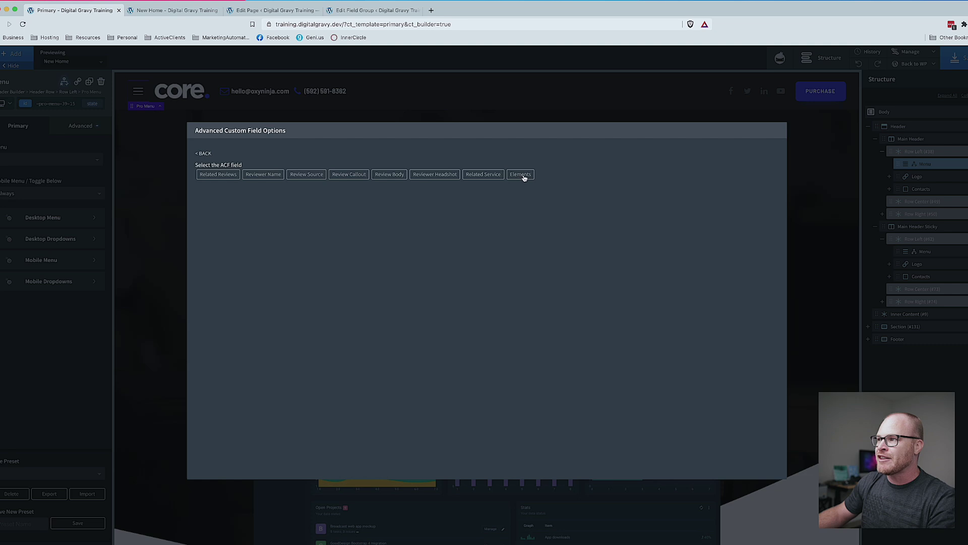
pyautogui.click(526, 176)
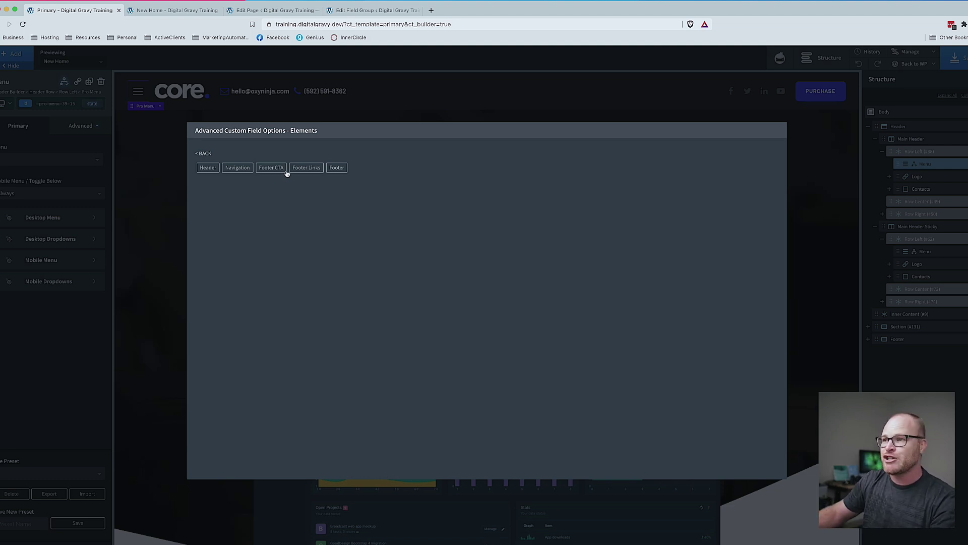
pyautogui.click(236, 172)
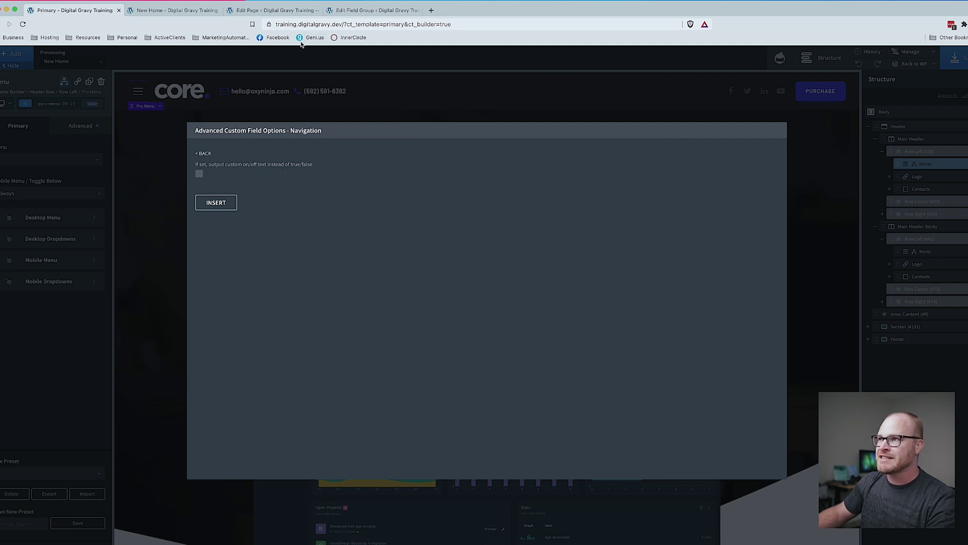
# Open the Navigation sub field's settings in the Primary Template Control field group and examine its on and off text.
pyautogui.click(282, 11)
pyautogui.click(363, 11)
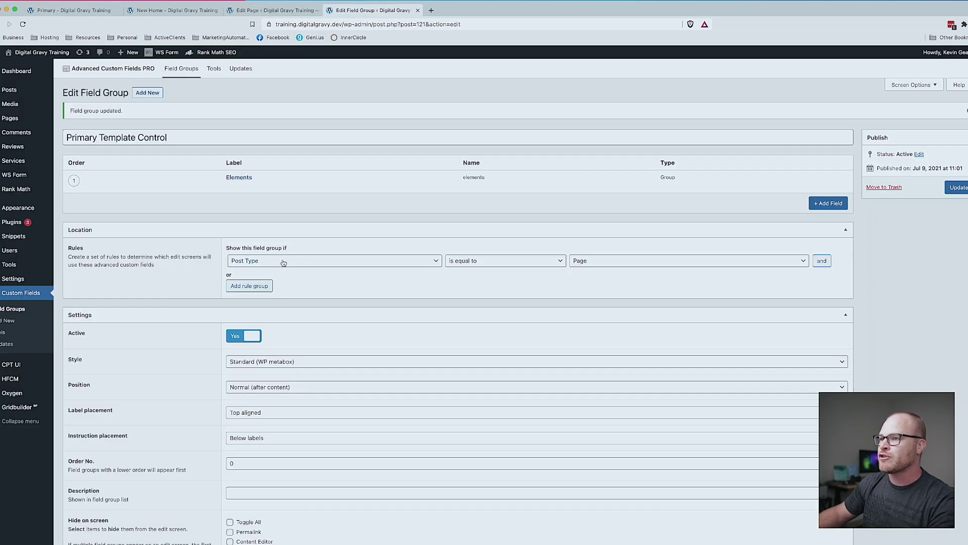
pyautogui.click(240, 177)
pyautogui.scroll(-5, 283, 396)
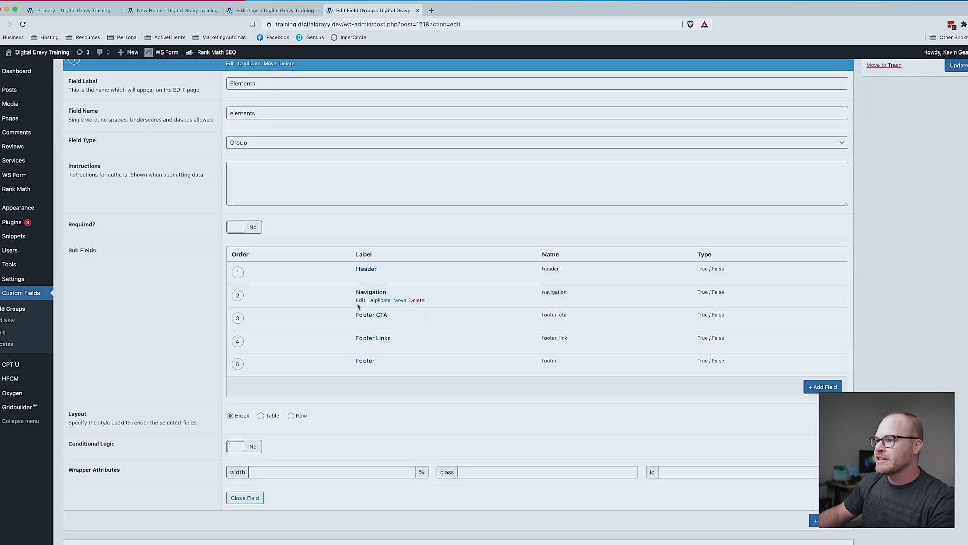
pyautogui.click(358, 306)
pyautogui.scroll(-5, 373, 343)
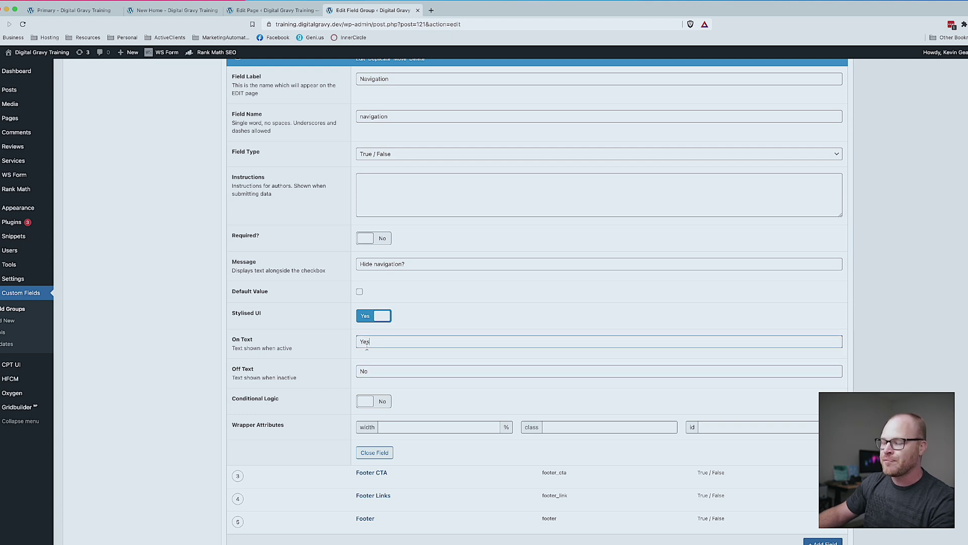
# Return to the Primary template's condition dialog and insert the Navigation field with its custom on/off text as output.
pyautogui.click(273, 10)
pyautogui.click(69, 10)
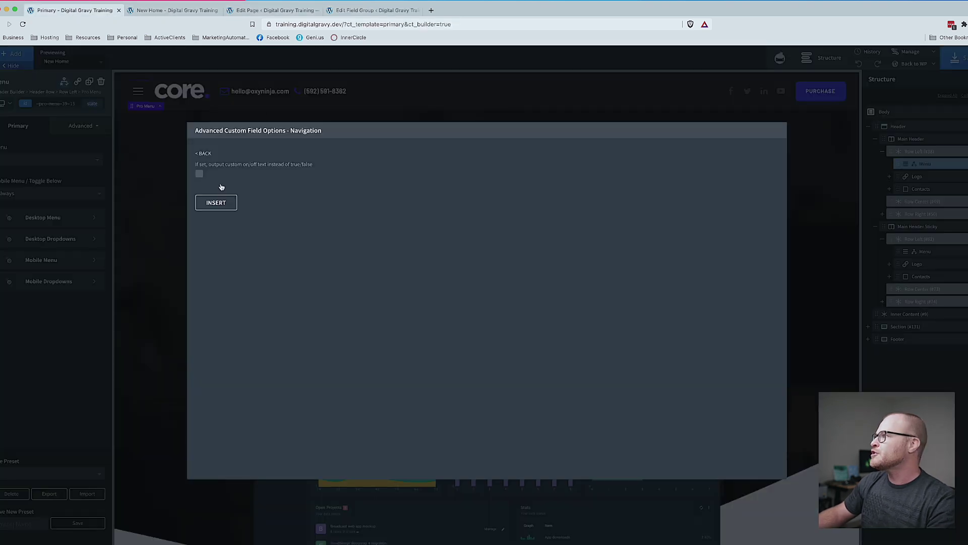
pyautogui.click(199, 174)
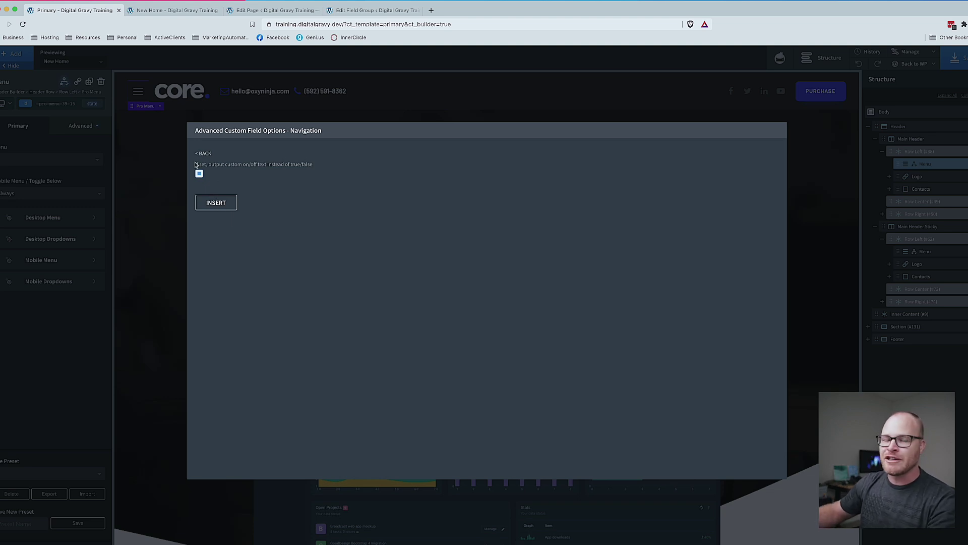
pyautogui.click(218, 202)
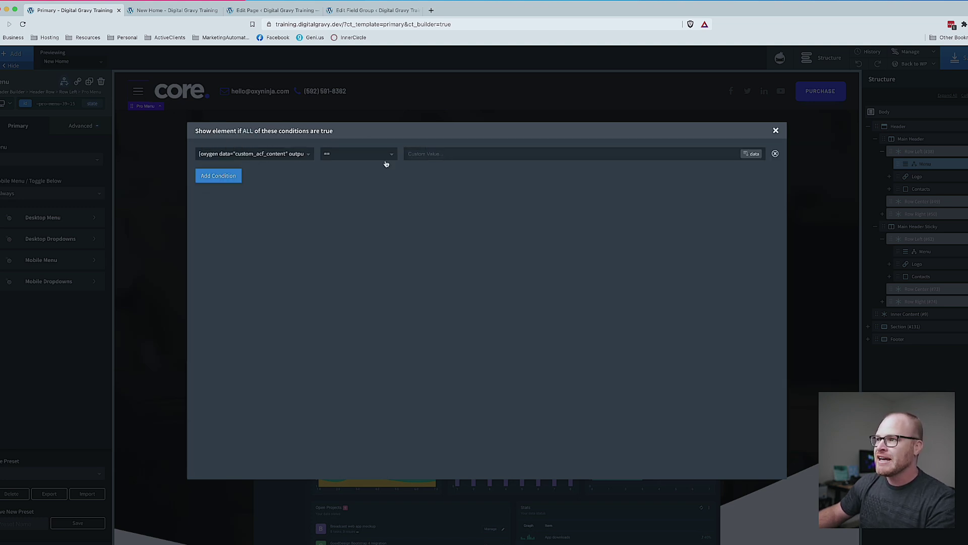
# Set the Main Header menu's condition to show the element when the Navigation value equals No, and close the conditions.
pyautogui.click(450, 154)
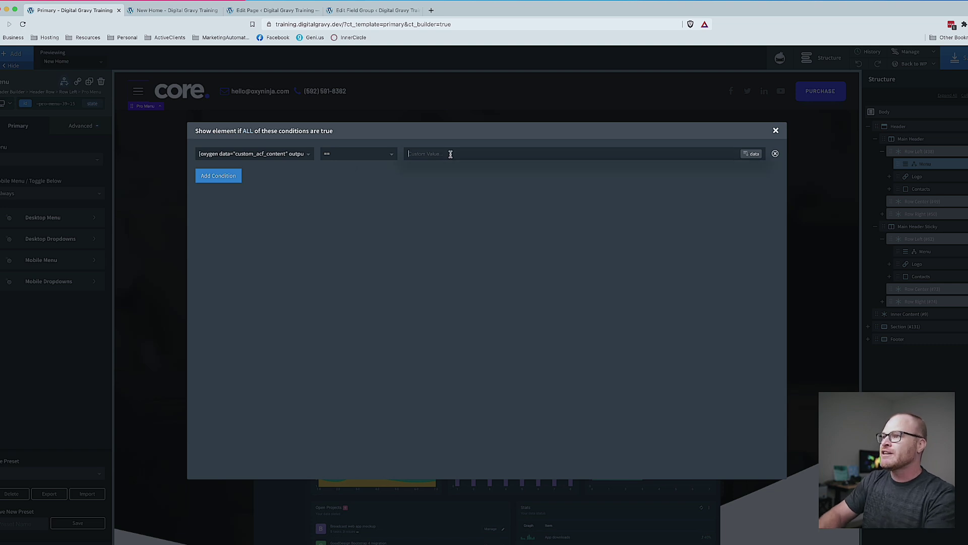
pyautogui.write('No')
pyautogui.click(450, 155)
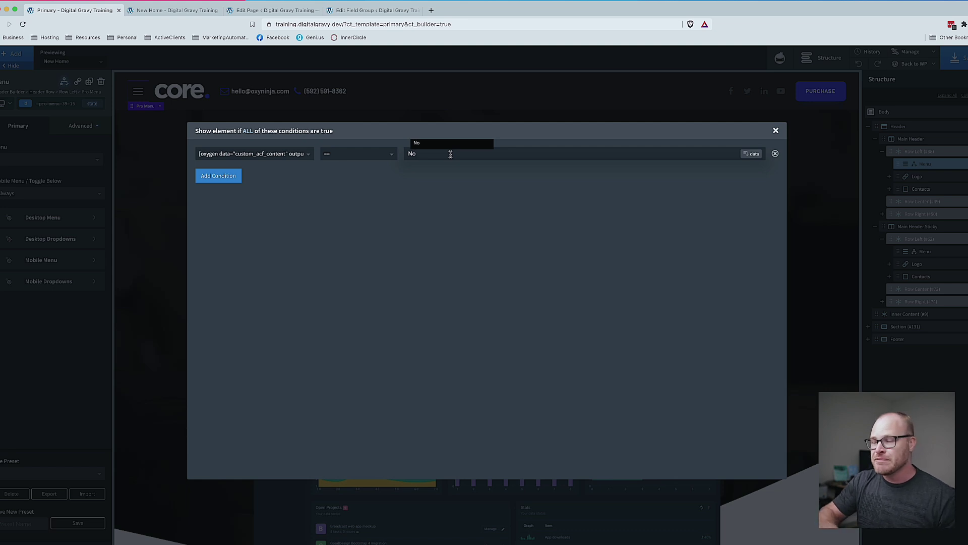
pyautogui.click(532, 153)
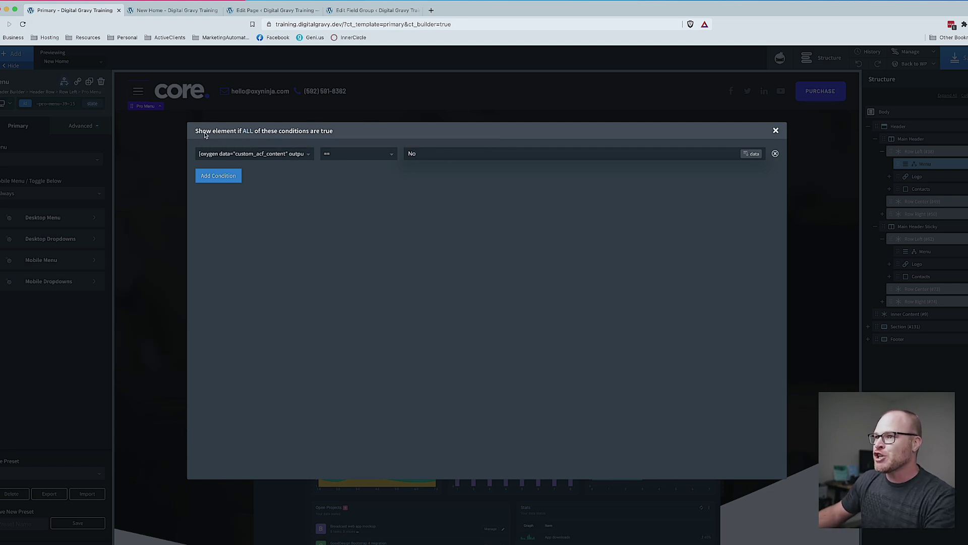
pyautogui.click(409, 153)
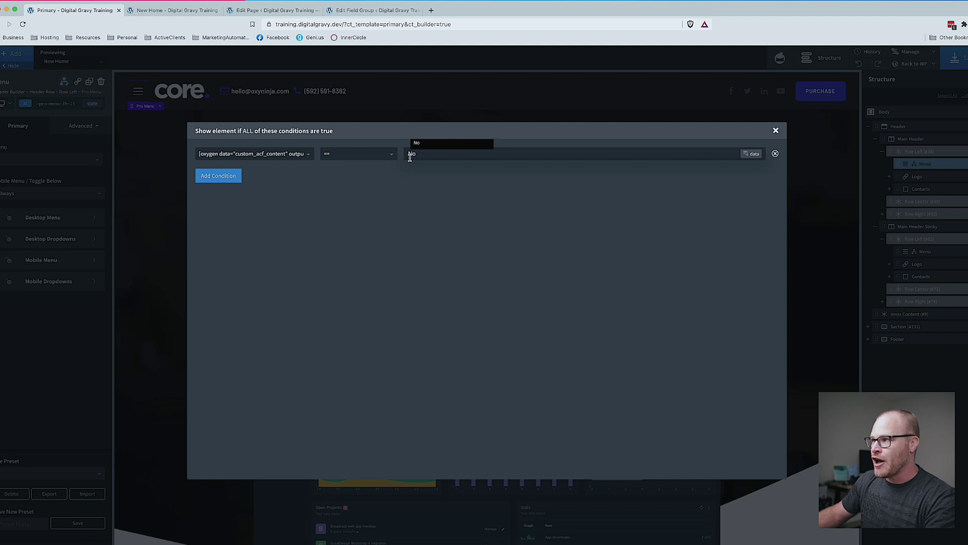
pyautogui.click(776, 132)
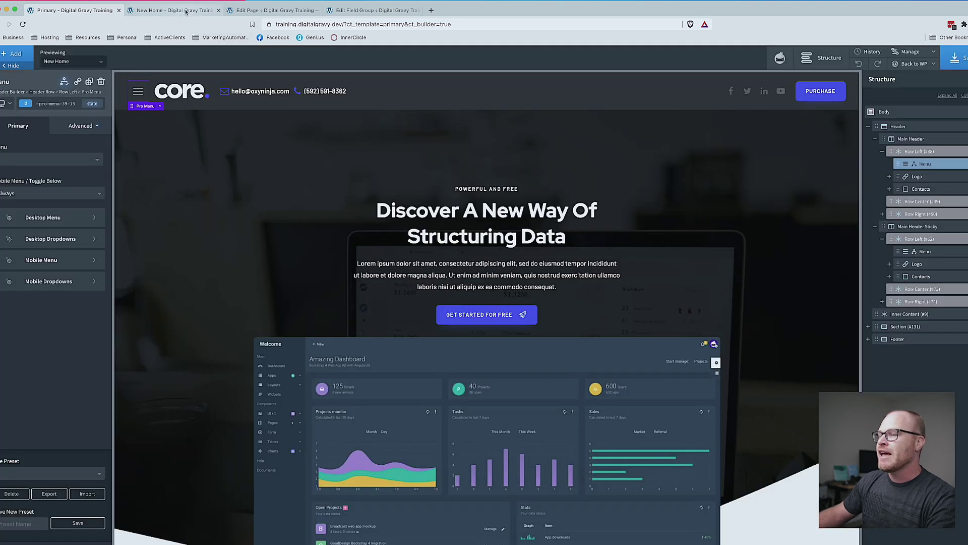
# Reload the New Home page's front end and examine the menu in the regular and sticky headers.
pyautogui.click(184, 11)
pyautogui.press('super+r')
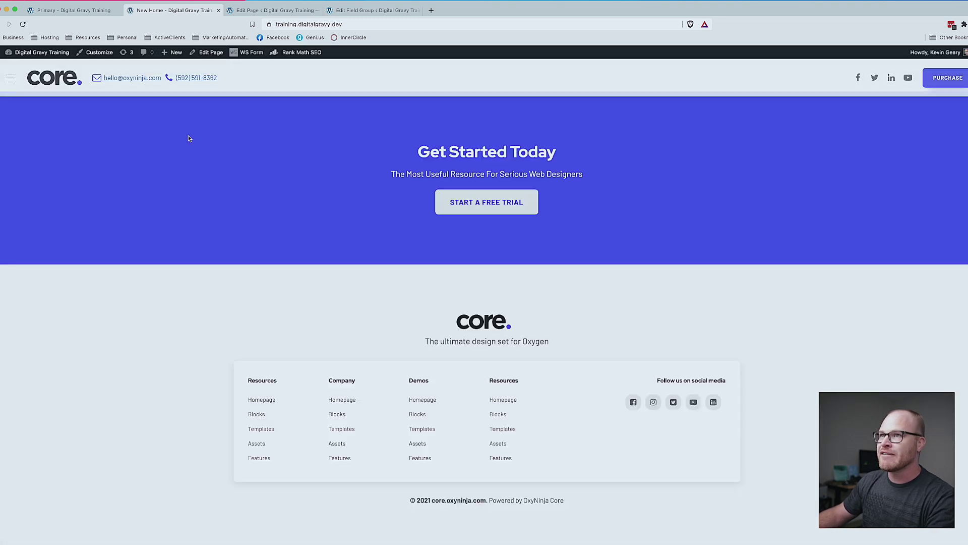
pyautogui.scroll(2, 187, 141)
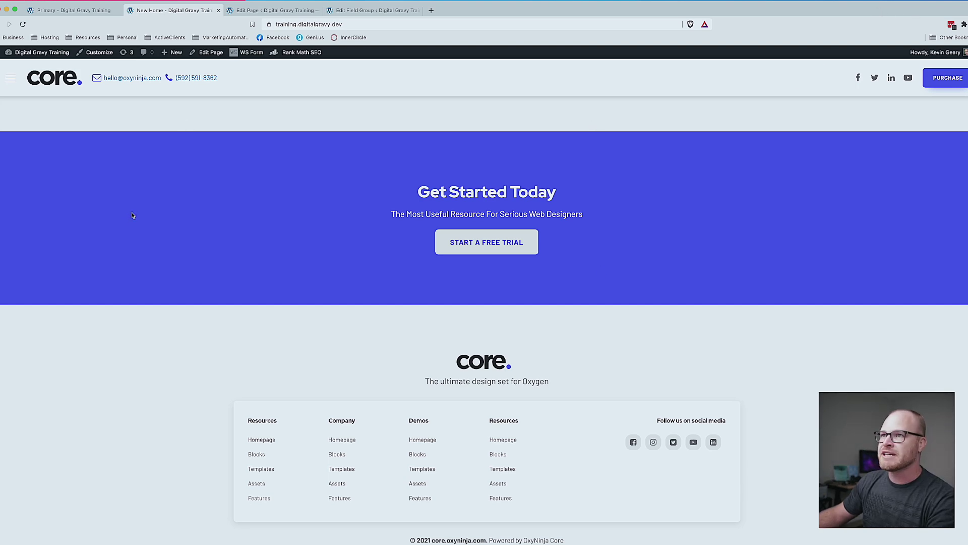
pyautogui.scroll(20, 73, 146)
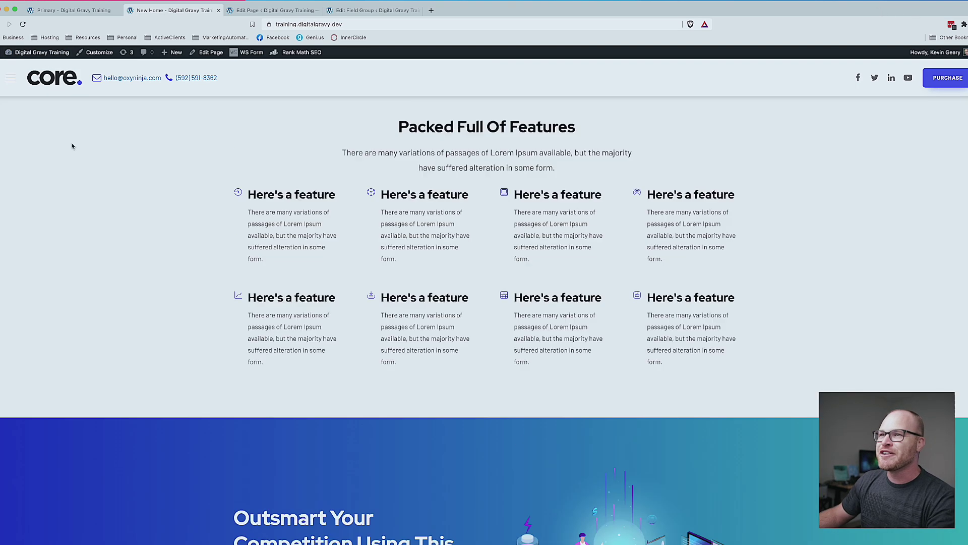
# Switch New Home's Hide navigation toggle to No and back to Yes, updating the page each time and viewing the front end in between.
pyautogui.hotkey('ctrl', 'Tab')
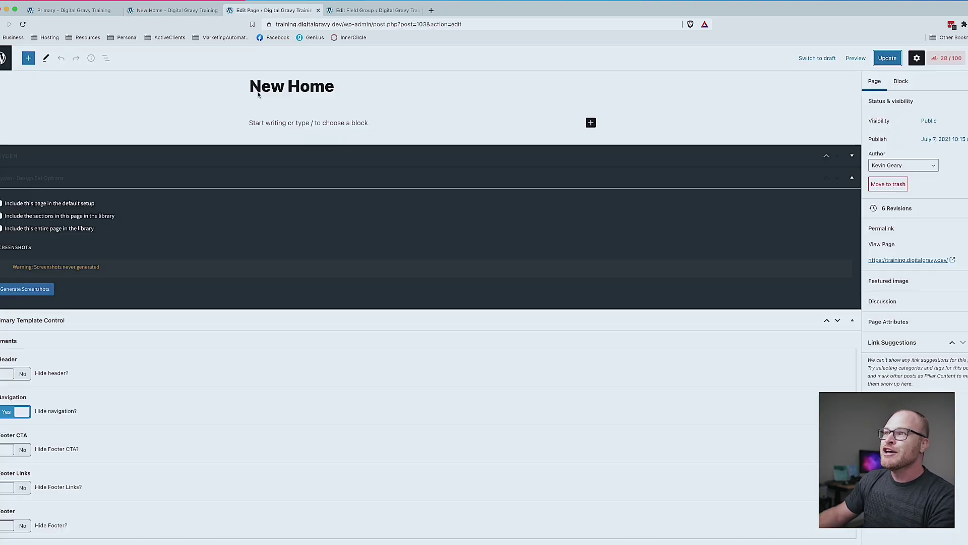
pyautogui.click(24, 413)
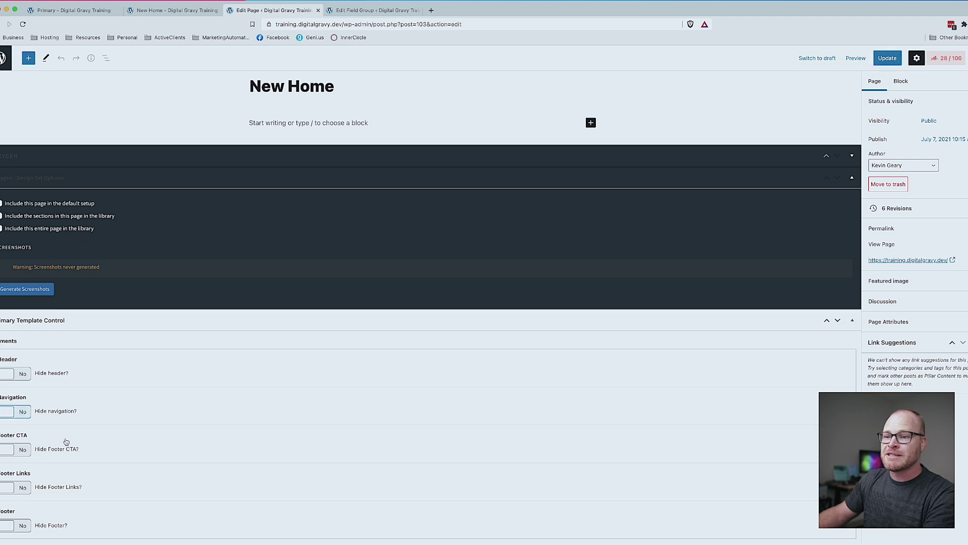
pyautogui.click(888, 58)
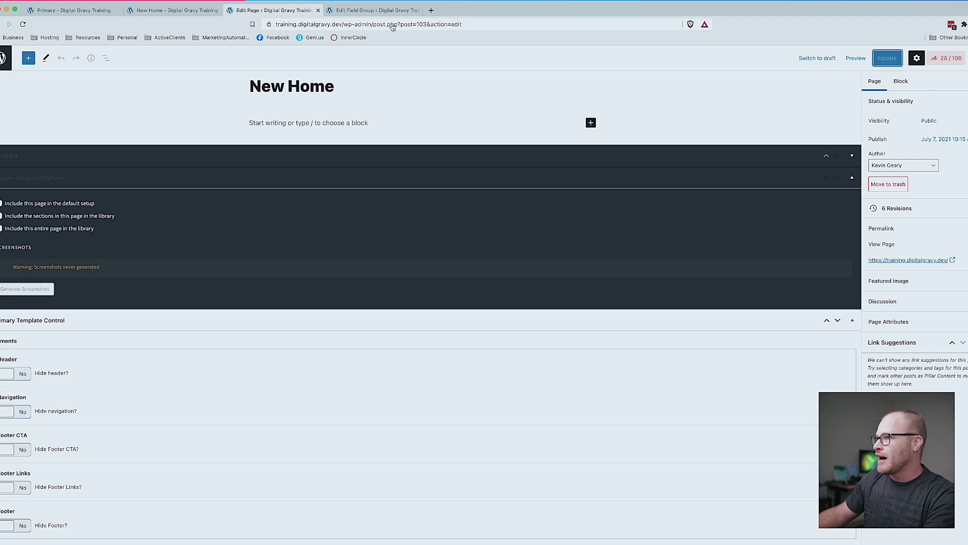
pyautogui.click(150, 11)
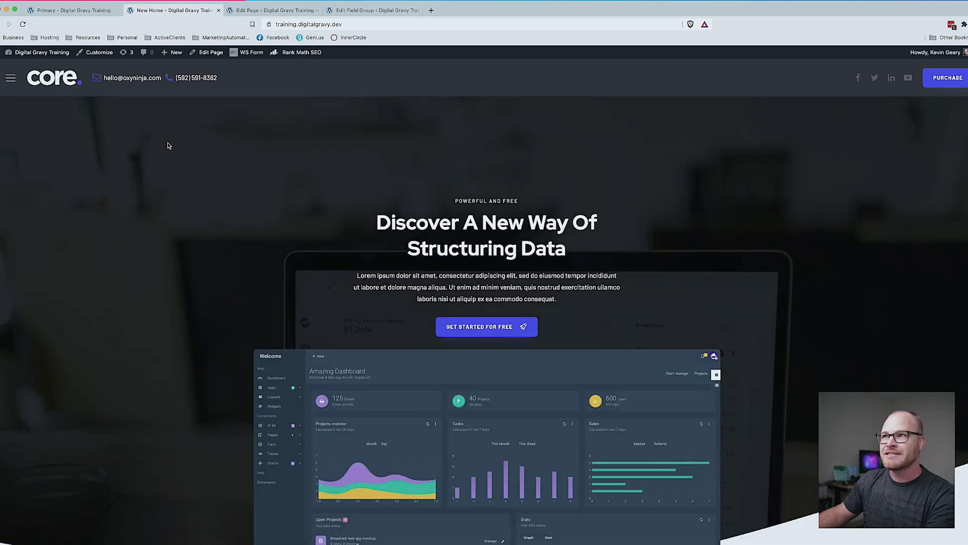
pyautogui.click(273, 10)
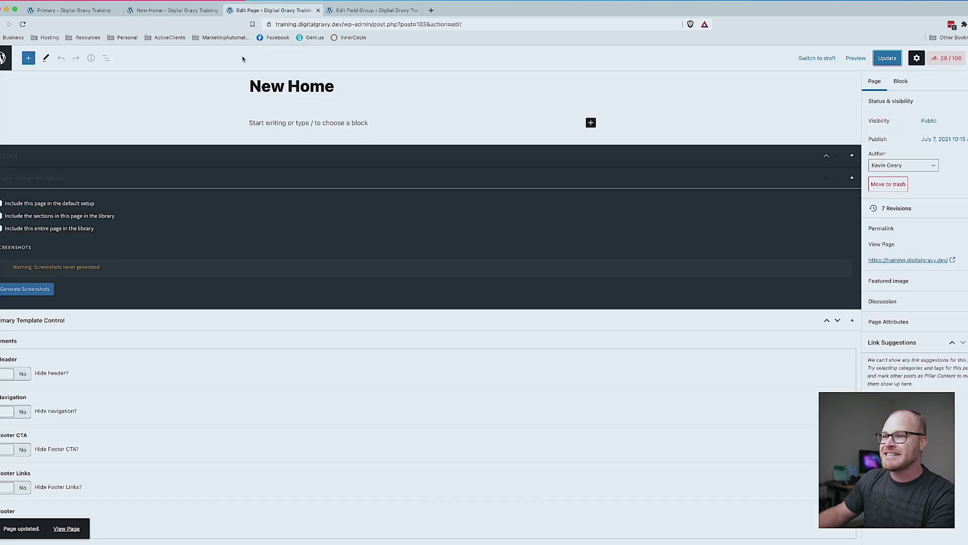
pyautogui.click(886, 59)
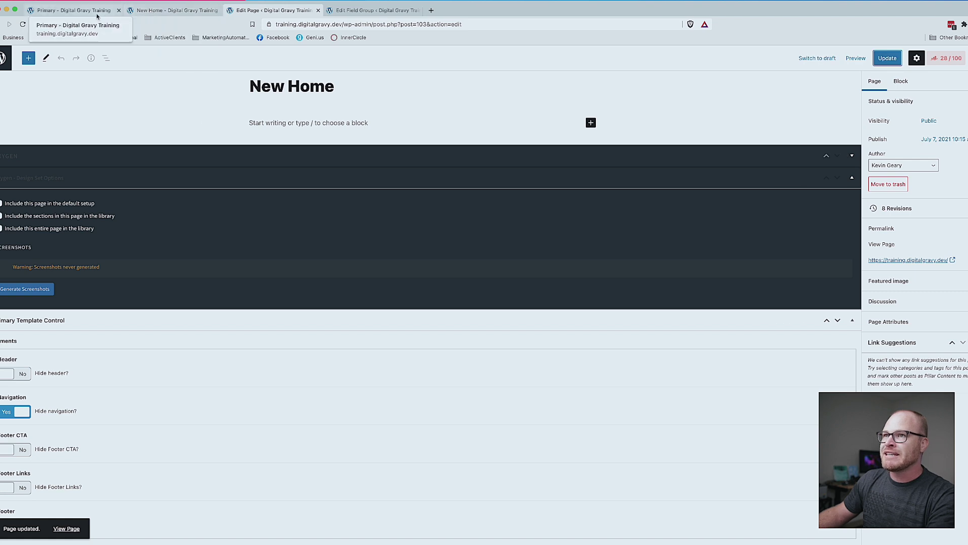
# In the Primary template, select the Menu element in the Main Header Sticky row and open its condition settings.
pyautogui.click(71, 10)
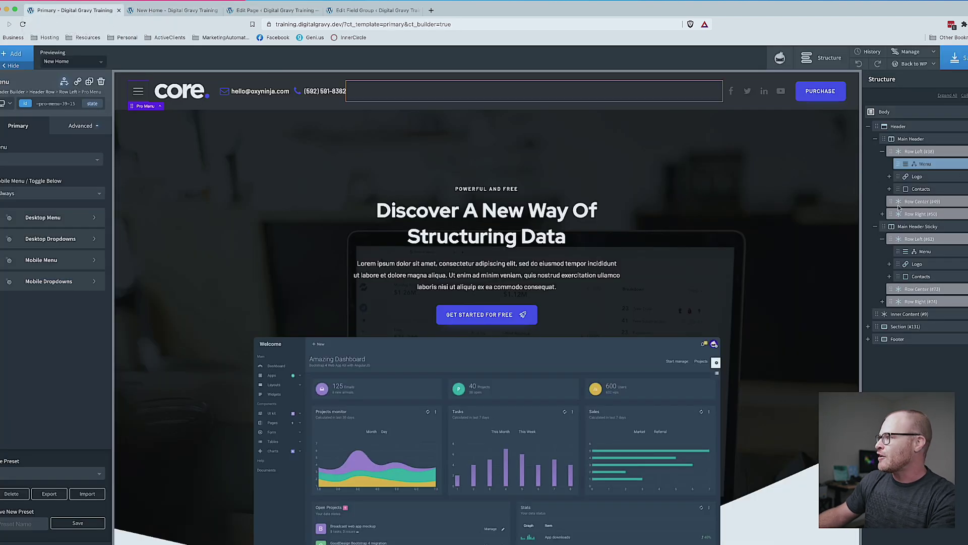
pyautogui.click(906, 252)
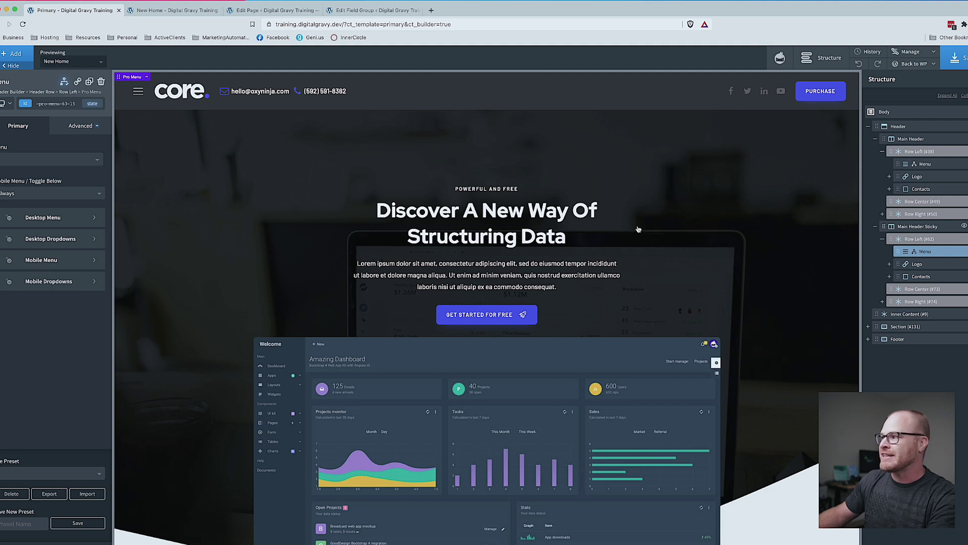
pyautogui.click(64, 82)
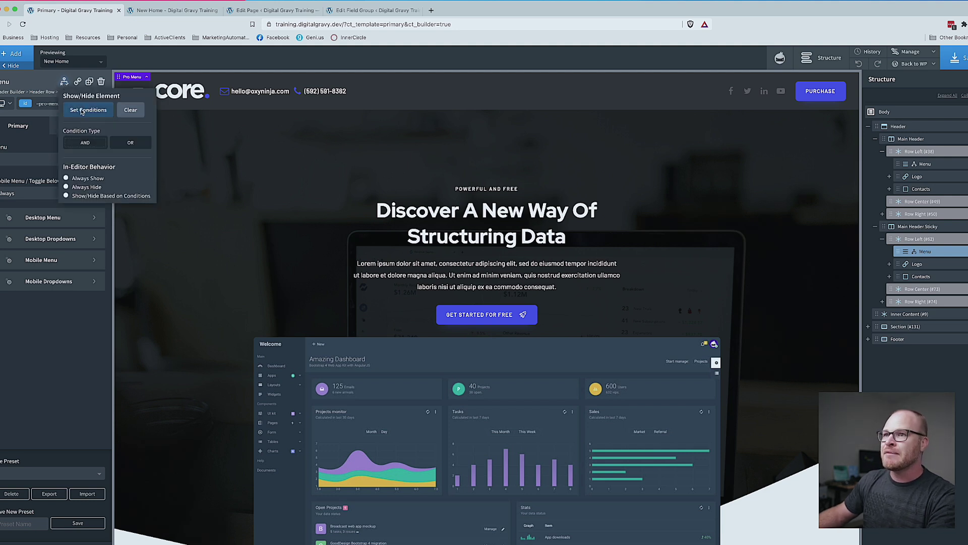
pyautogui.click(81, 111)
# Add a dynamic data condition to the sticky menu using the Navigation sub field of Elements with custom on/off text output.
pyautogui.click(296, 155)
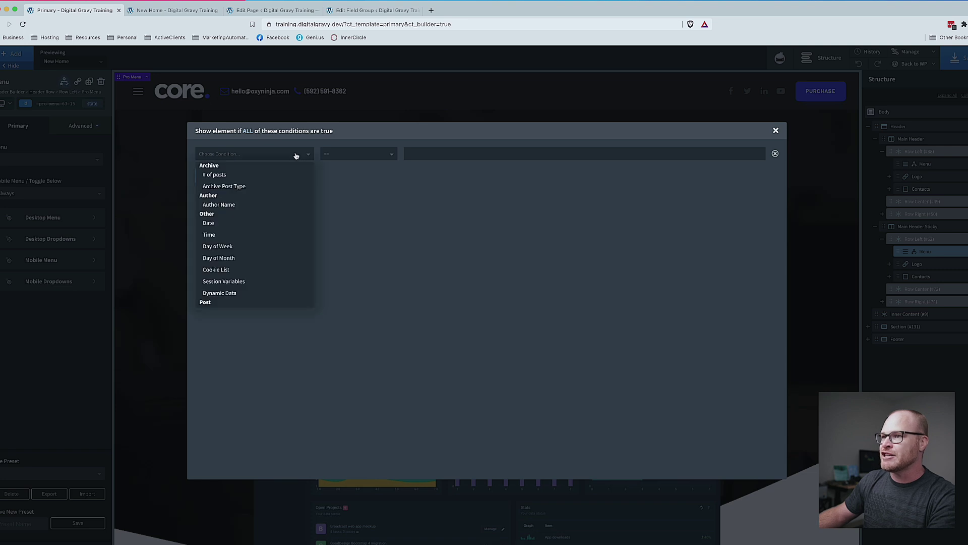
pyautogui.scroll(-1, 227, 280)
pyautogui.click(228, 275)
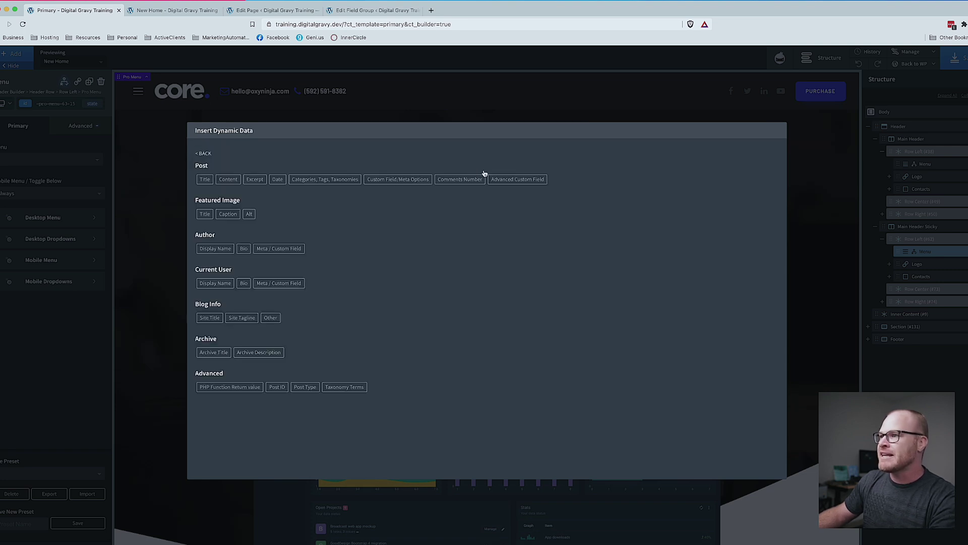
pyautogui.click(532, 180)
pyautogui.click(525, 177)
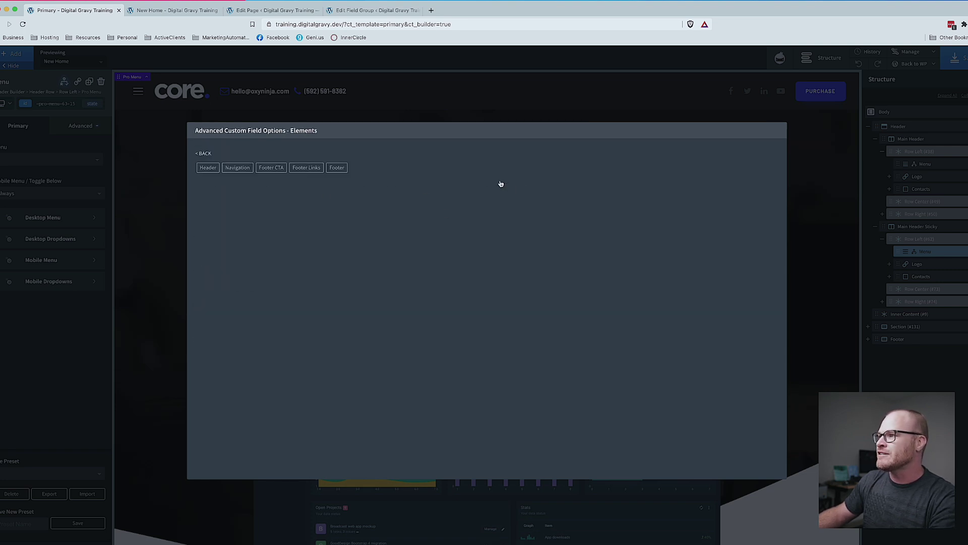
pyautogui.click(242, 171)
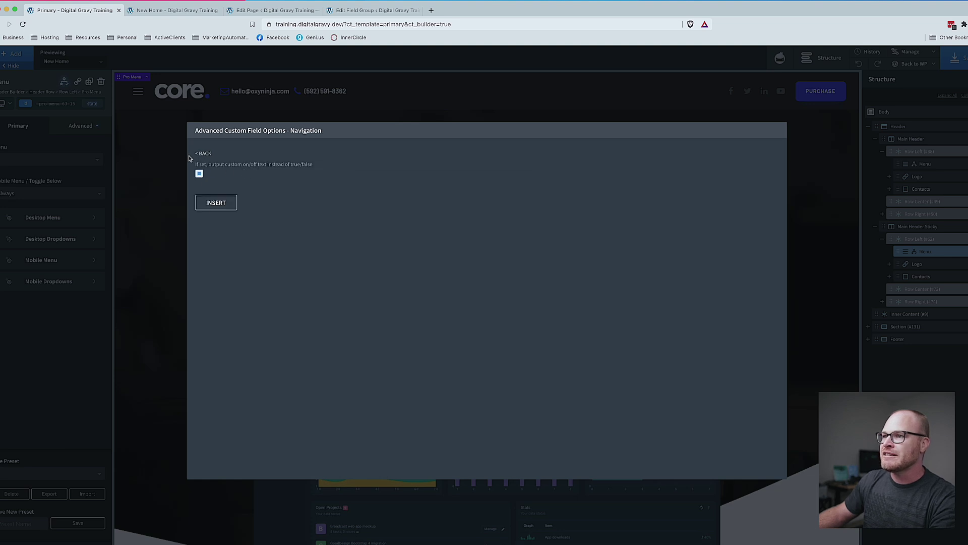
pyautogui.click(216, 204)
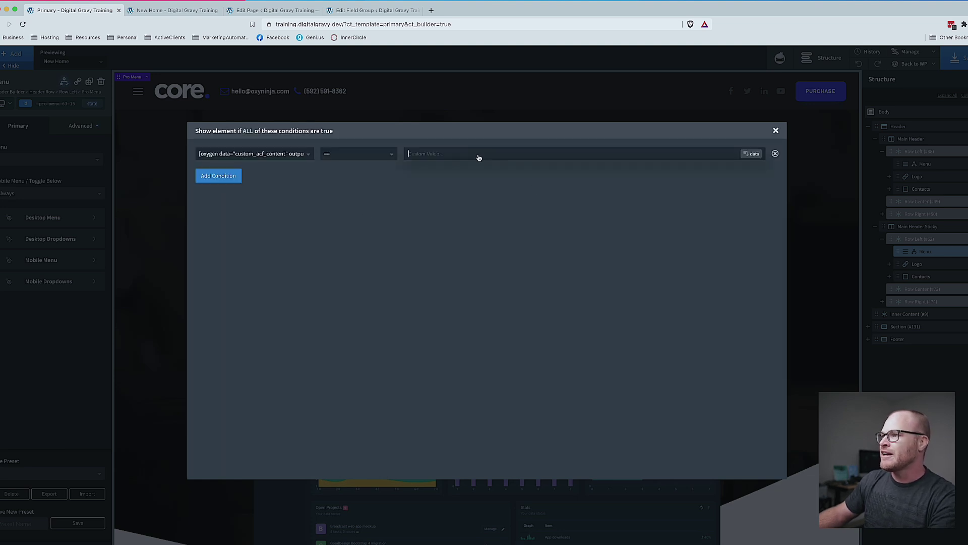
# Enter the comparison value for the sticky menu's condition, close the conditions and save the Primary template.
pyautogui.write('true')
pyautogui.click(777, 132)
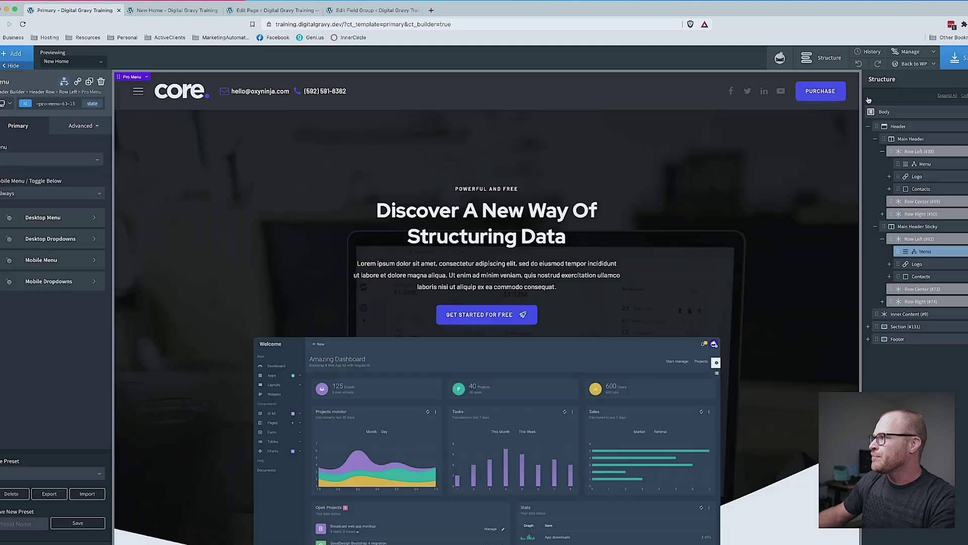
pyautogui.click(956, 58)
# Check the New Home page's front end for the menu in both the regular header and the sticky header.
pyautogui.click(173, 10)
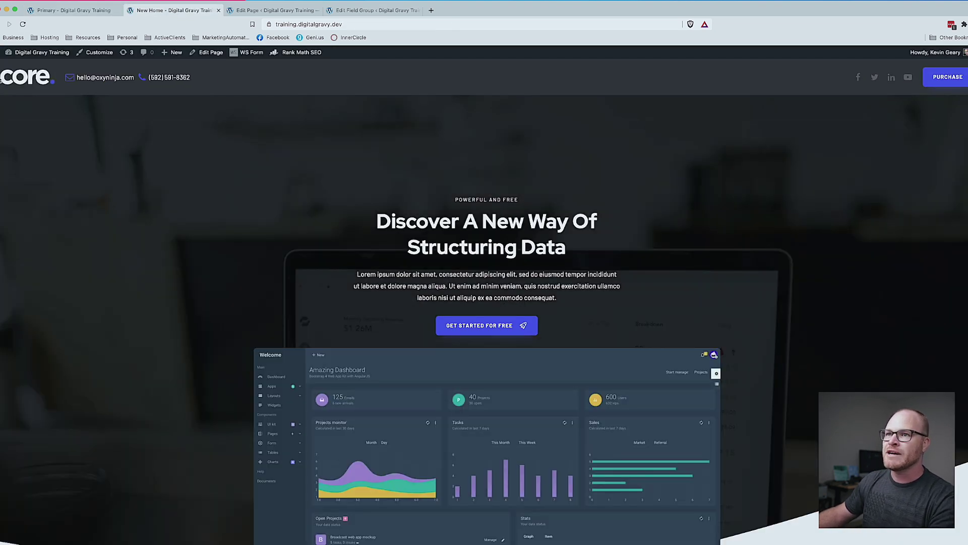
pyautogui.scroll(-8, 123, 177)
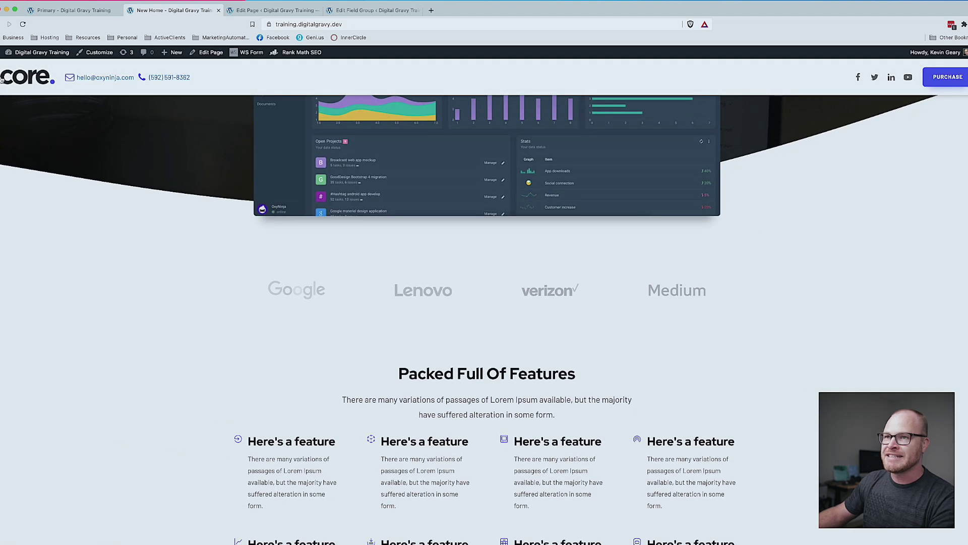
pyautogui.scroll(8, 418, 330)
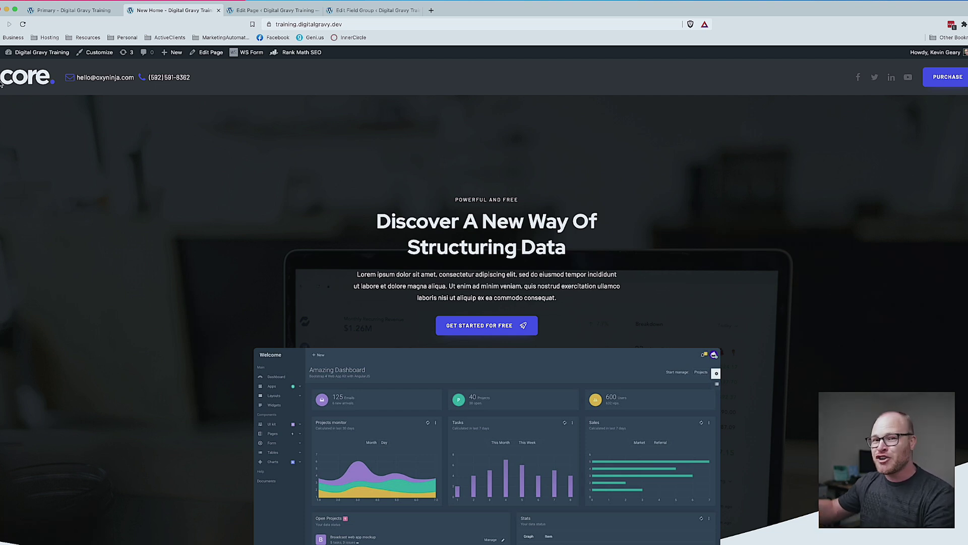
# Back in the Primary template, collapse the Header in the structure, select it and open its condition settings.
pyautogui.click(71, 10)
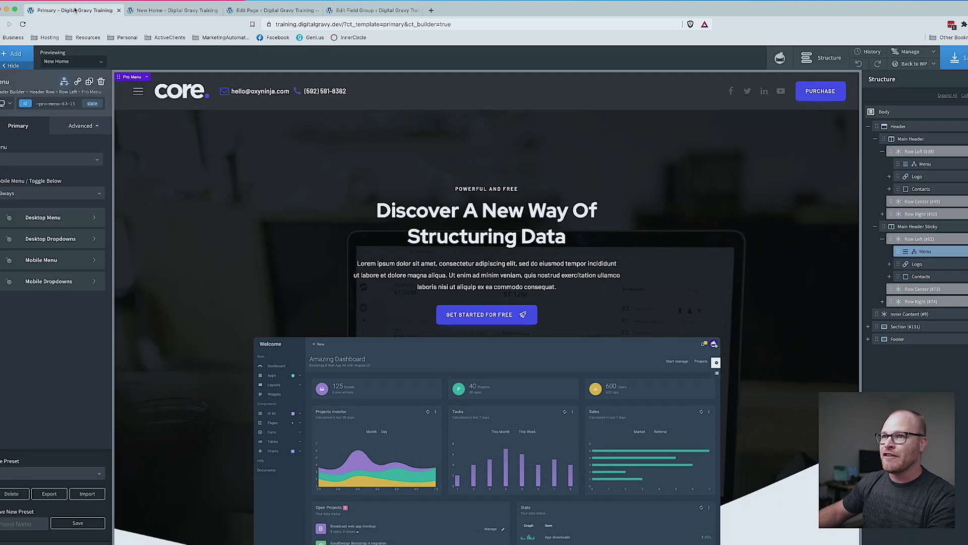
pyautogui.click(868, 126)
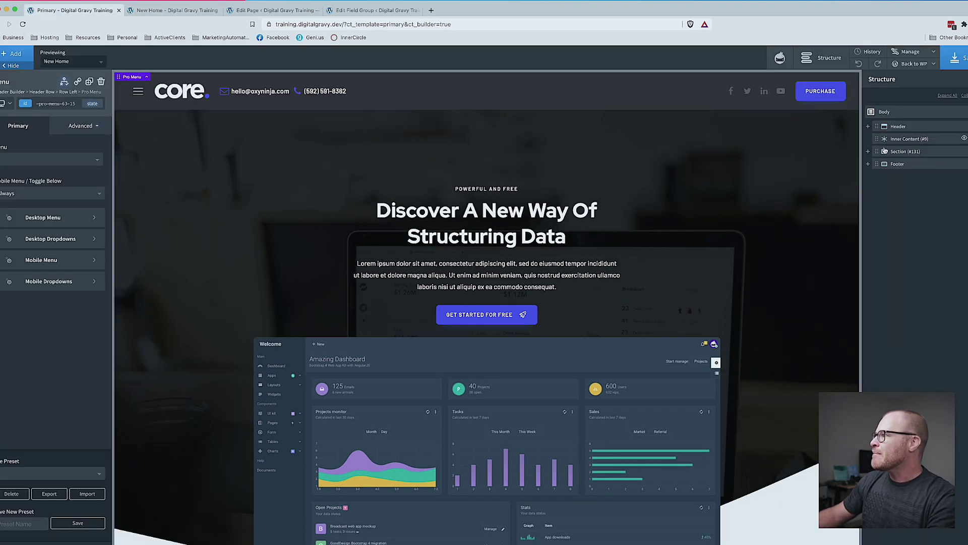
pyautogui.click(887, 126)
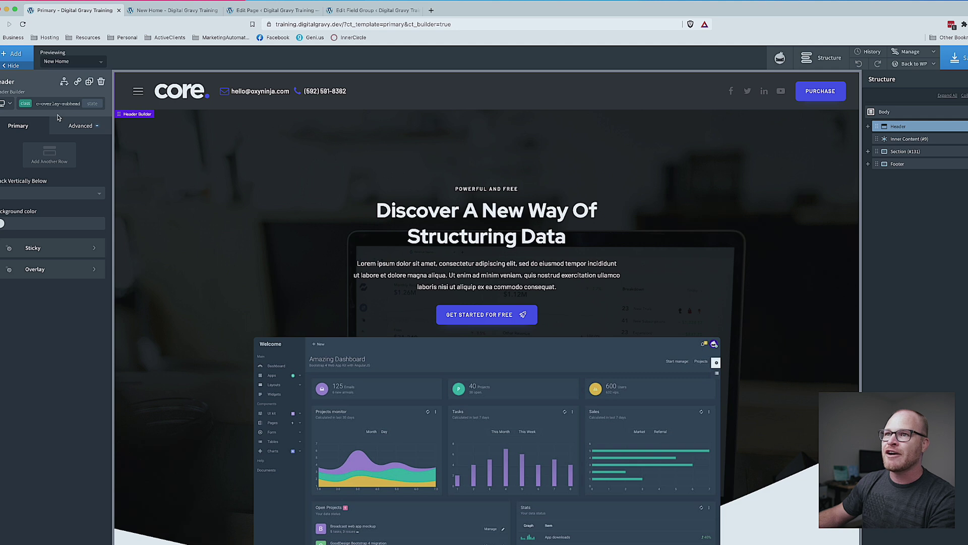
pyautogui.click(64, 81)
pyautogui.click(81, 111)
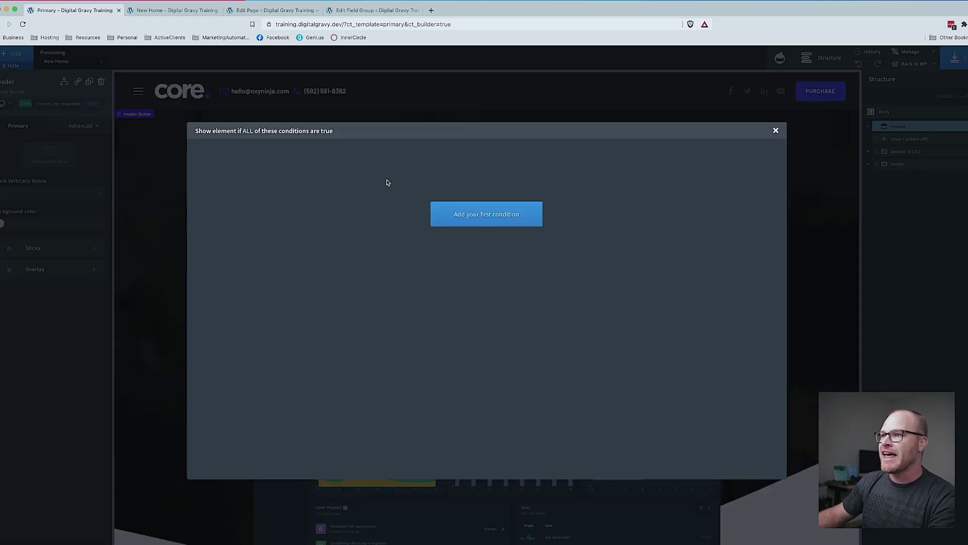
# Add a dynamic data condition to the Header using the Header sub field of Elements with custom on/off text output.
pyautogui.click(247, 156)
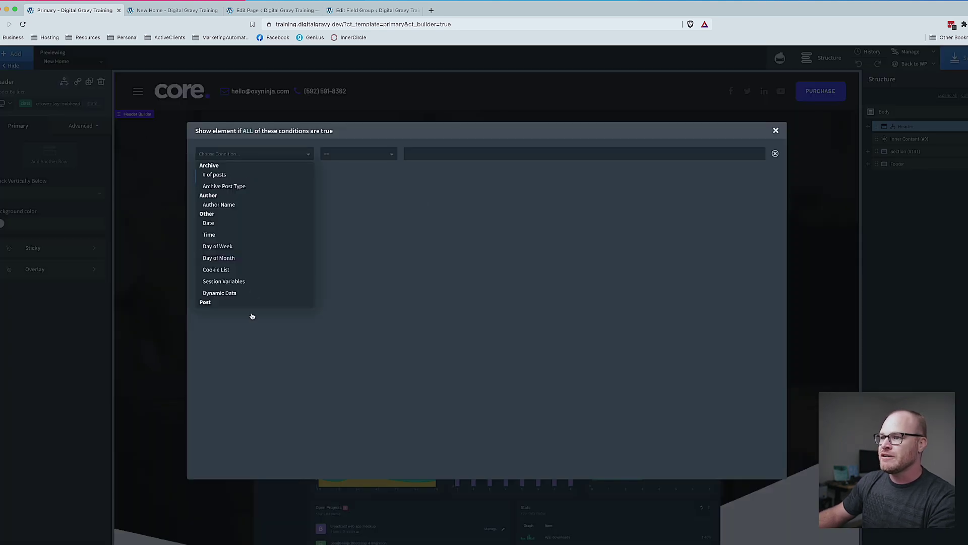
pyautogui.click(251, 298)
pyautogui.click(517, 181)
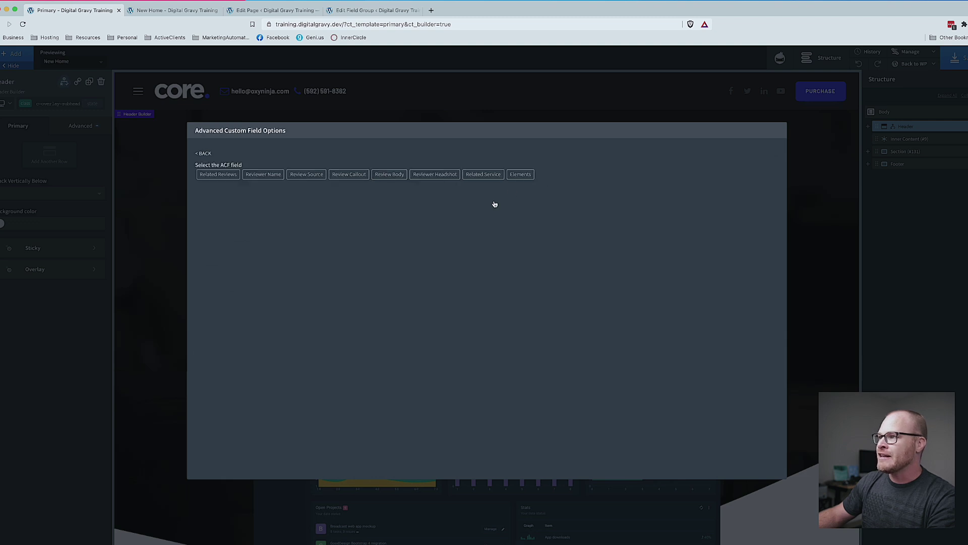
pyautogui.click(519, 175)
pyautogui.click(204, 172)
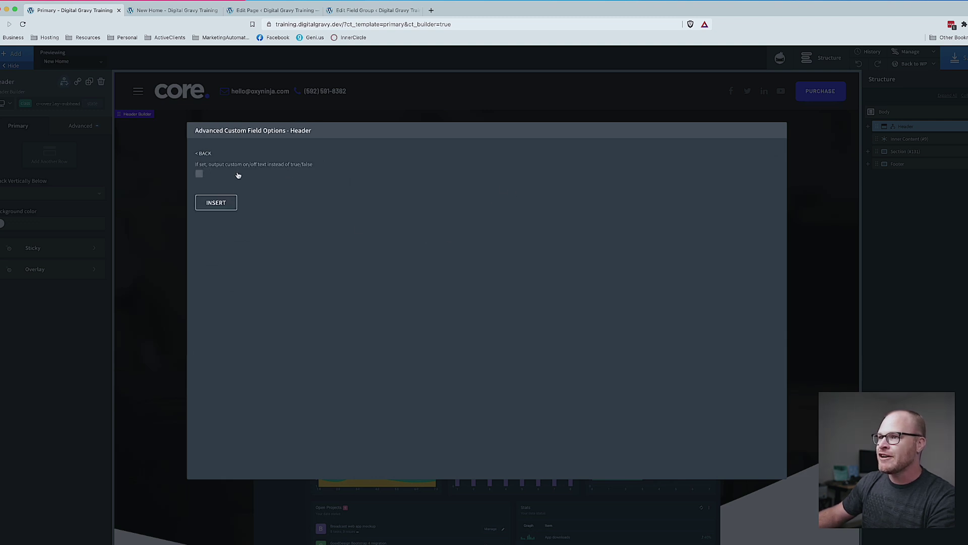
pyautogui.click(199, 173)
pyautogui.click(216, 200)
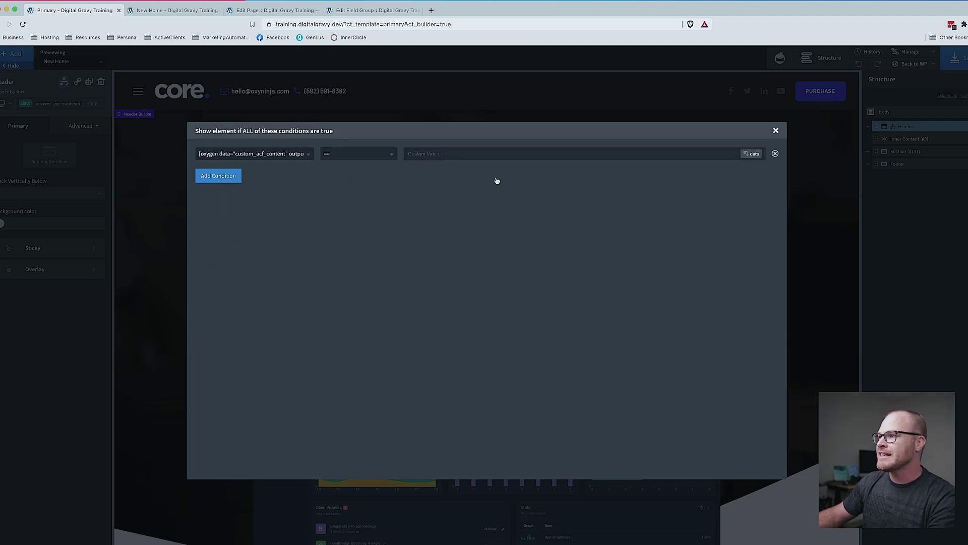
# Set the Header condition's comparison value to No and close the conditions.
pyautogui.click(515, 153)
pyautogui.write('No')
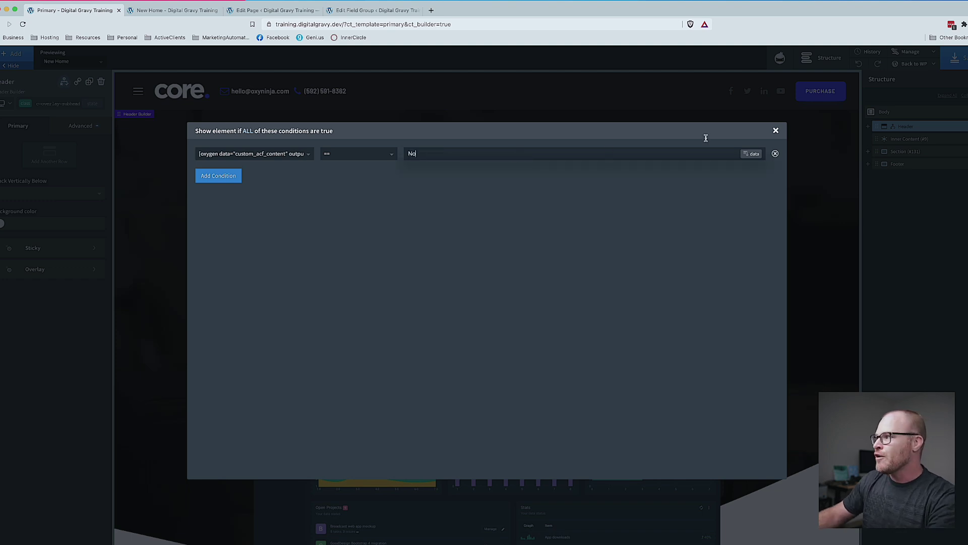
pyautogui.click(776, 130)
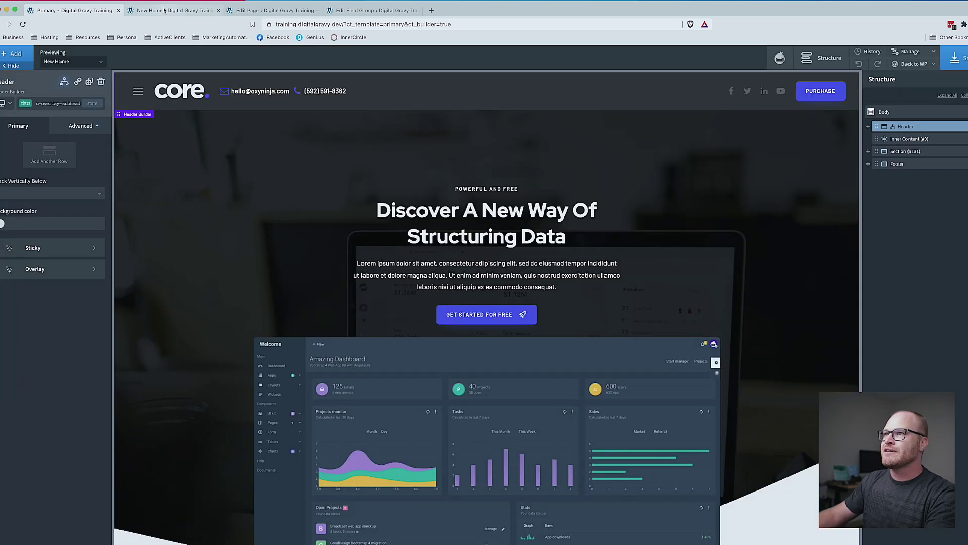
# Reload the New Home front end and check the header at the start of the page and while scrolled down.
pyautogui.click(172, 10)
pyautogui.press('super+r')
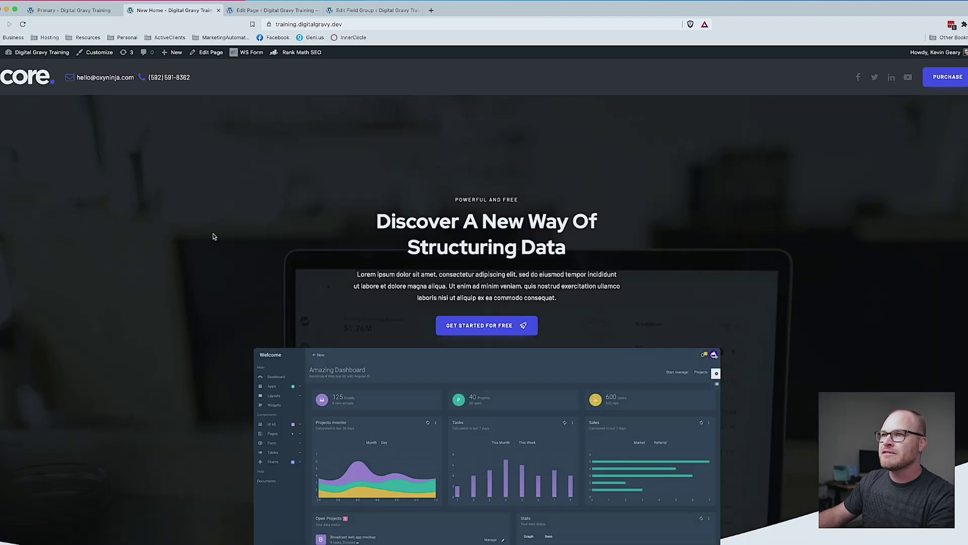
pyautogui.scroll(-10, 211, 242)
pyautogui.scroll(10, 212, 243)
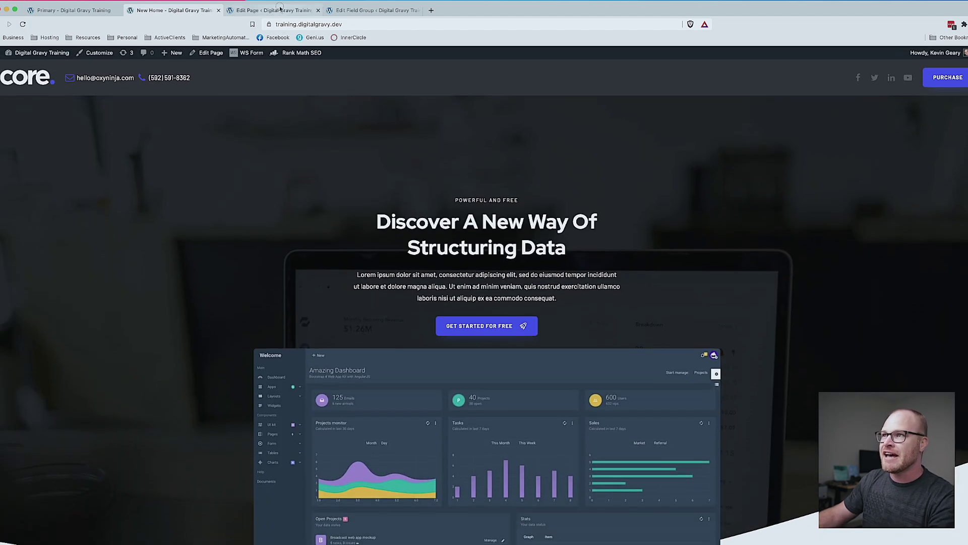
# Turn on "Hide header?" for the New Home page, update it and reload its front end.
pyautogui.click(275, 10)
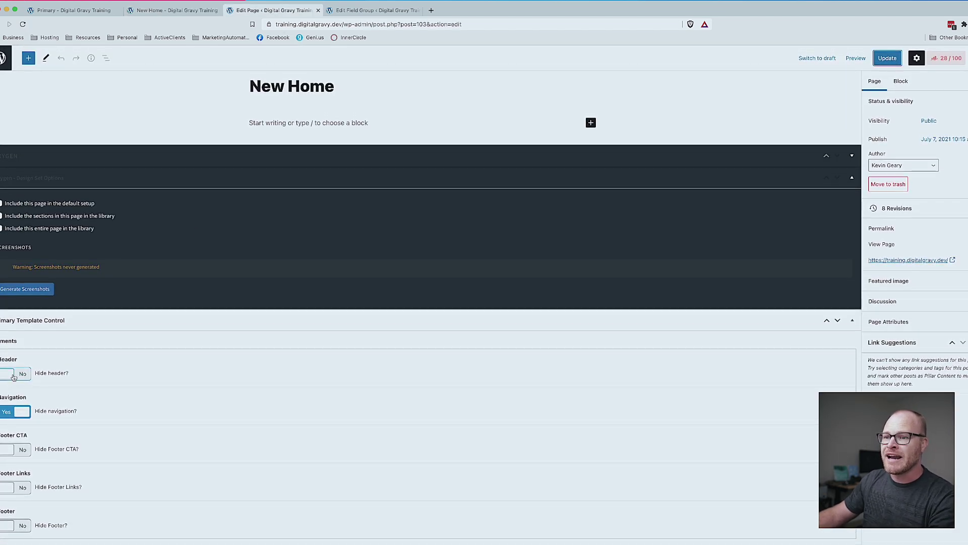
pyautogui.click(16, 373)
pyautogui.click(888, 58)
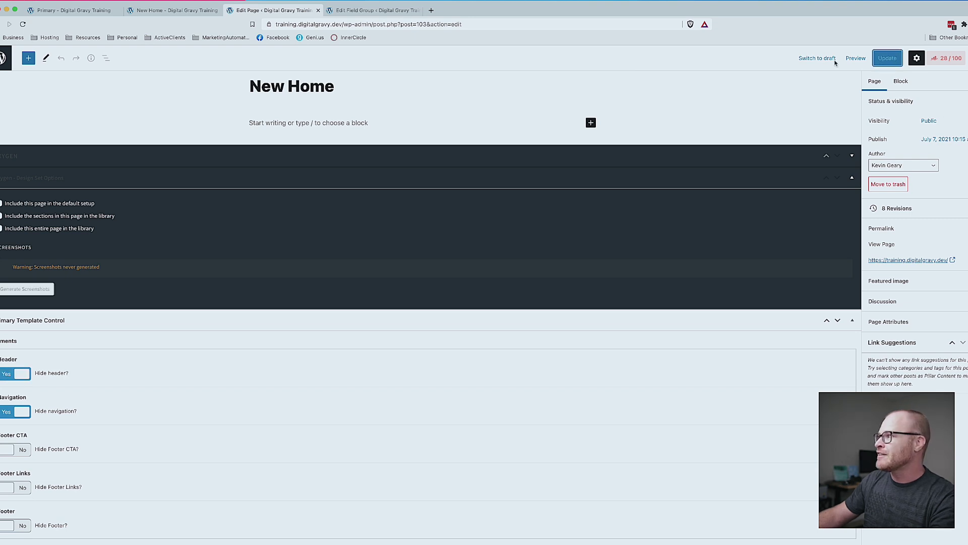
pyautogui.click(174, 10)
pyautogui.press('super+r')
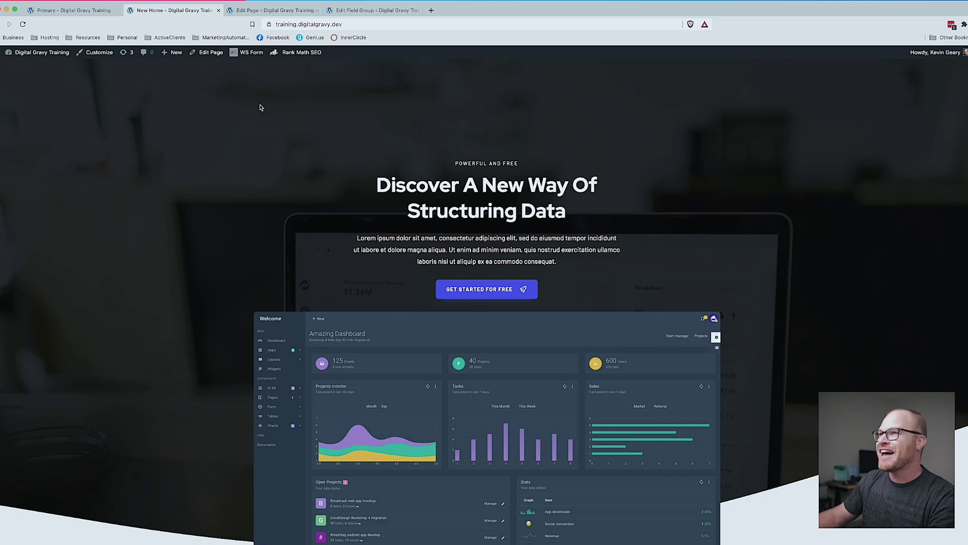
# Switch "Hide header?" back to No on the New Home page, update it and check the reloaded front end down to the footer.
pyautogui.click(273, 10)
pyautogui.click(10, 376)
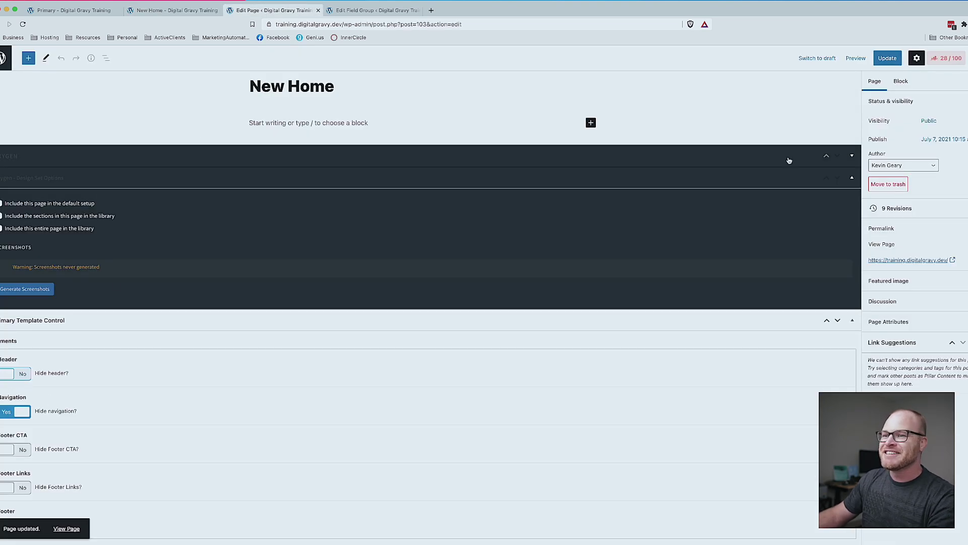
pyautogui.click(888, 58)
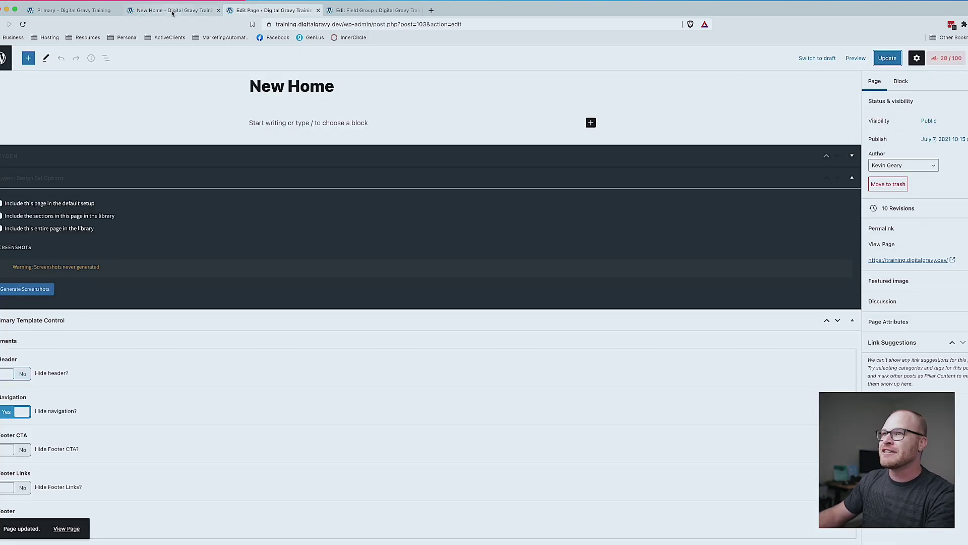
pyautogui.click(171, 11)
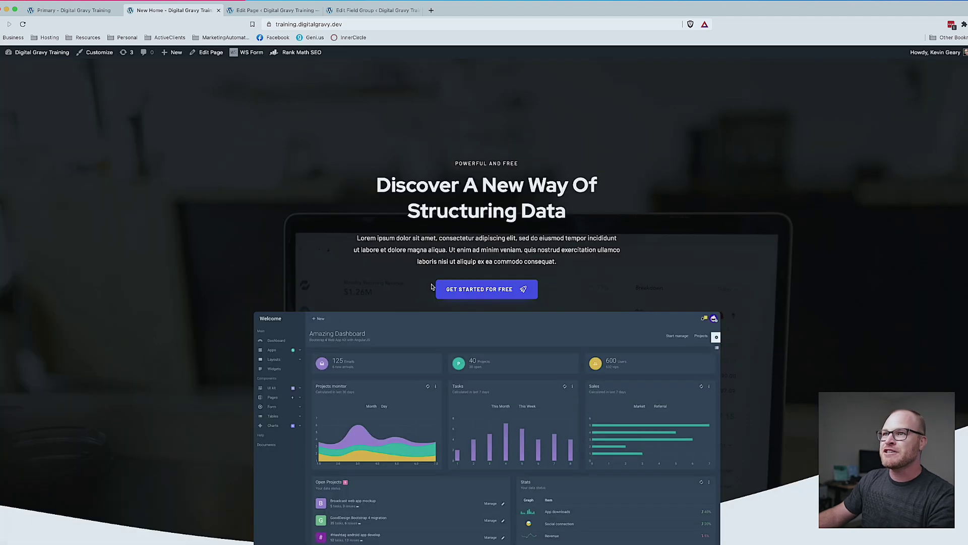
pyautogui.press('super+r')
pyautogui.scroll(-10, 240, 222)
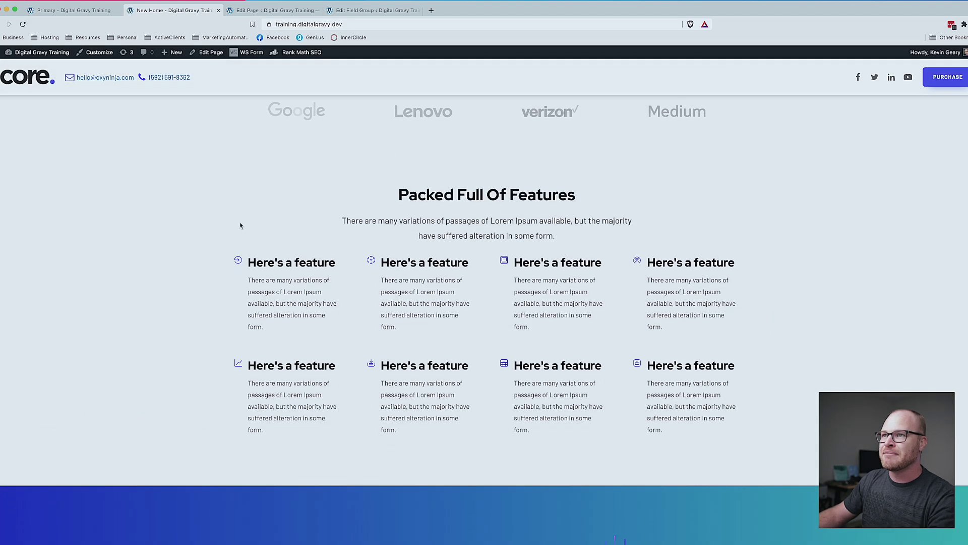
pyautogui.scroll(-15, 240, 222)
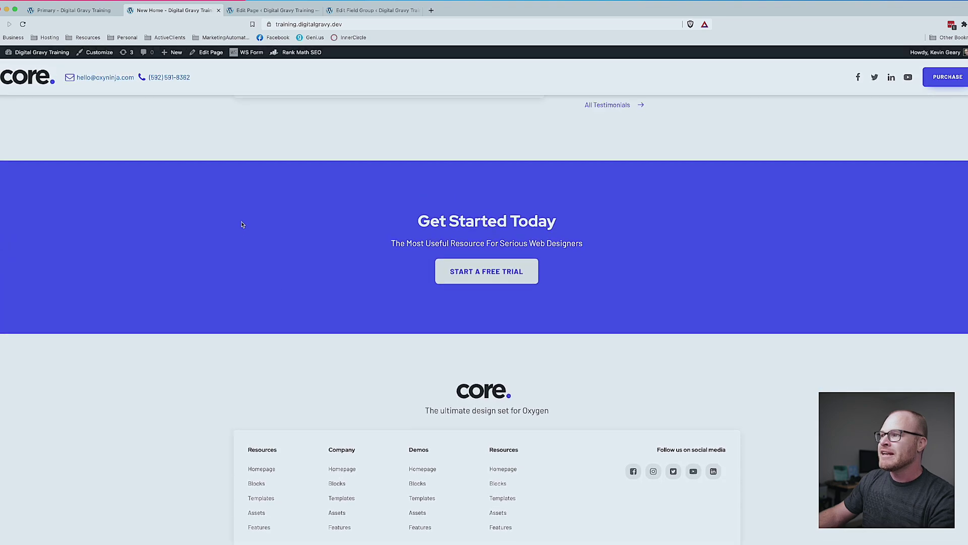
# In the Primary template, select the "Get Started Today" section and add a first display condition to it.
pyautogui.click(78, 7)
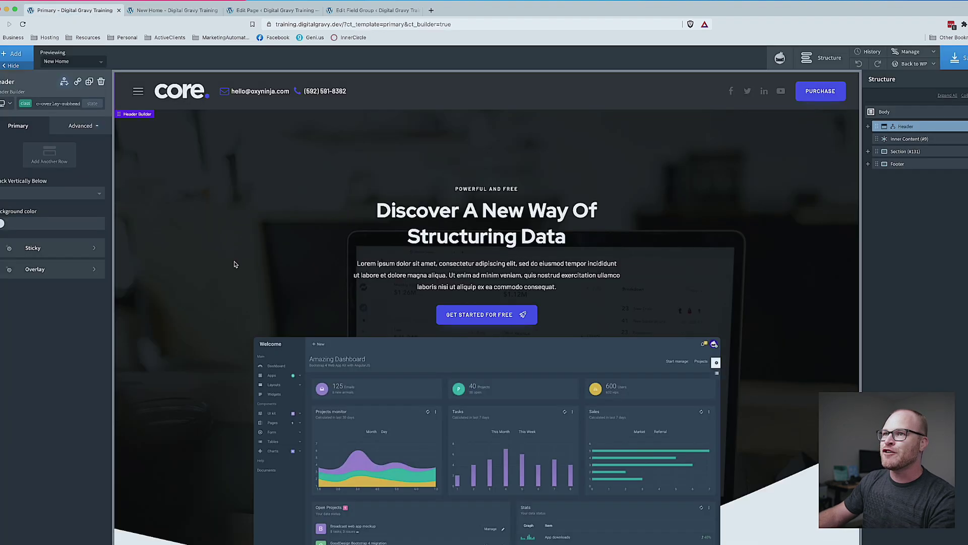
pyautogui.scroll(-20, 248, 306)
pyautogui.click(245, 306)
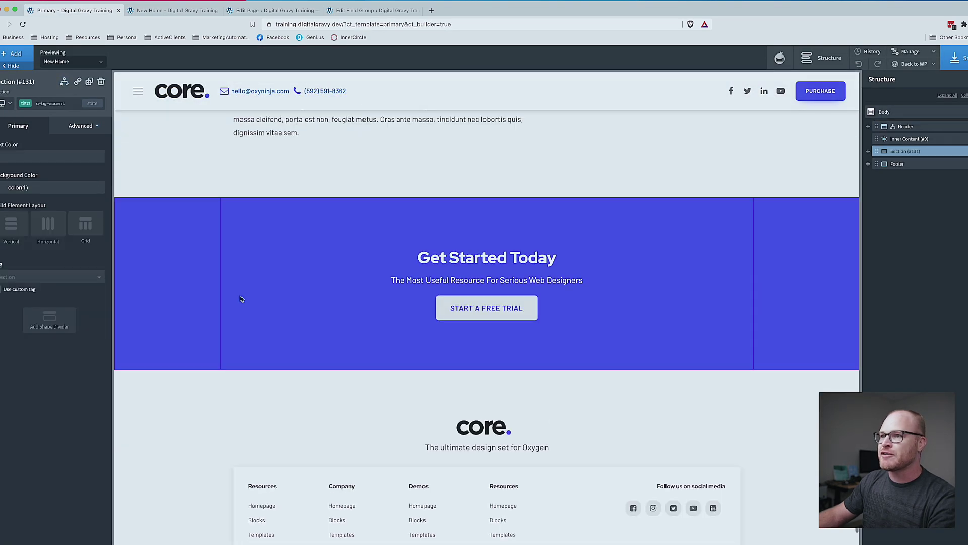
pyautogui.click(67, 85)
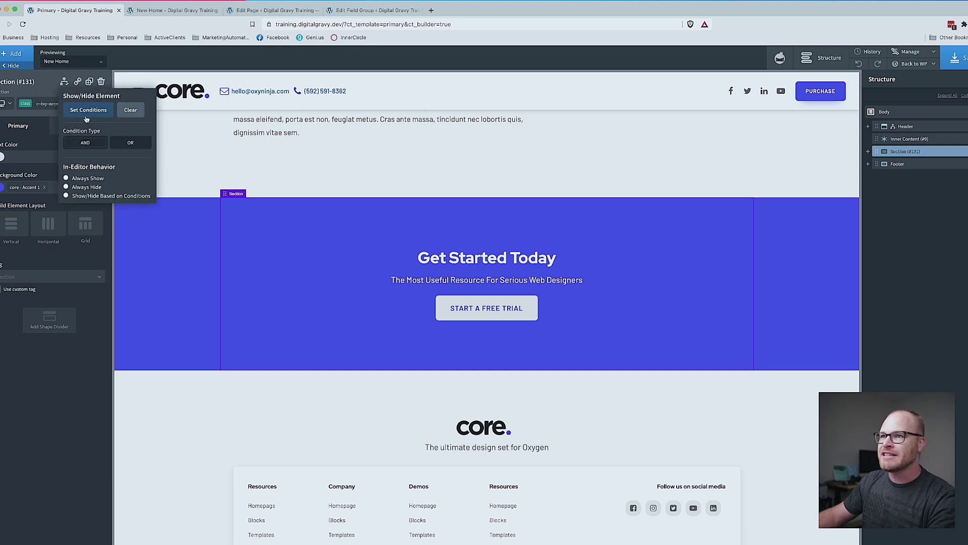
pyautogui.click(86, 119)
pyautogui.click(496, 214)
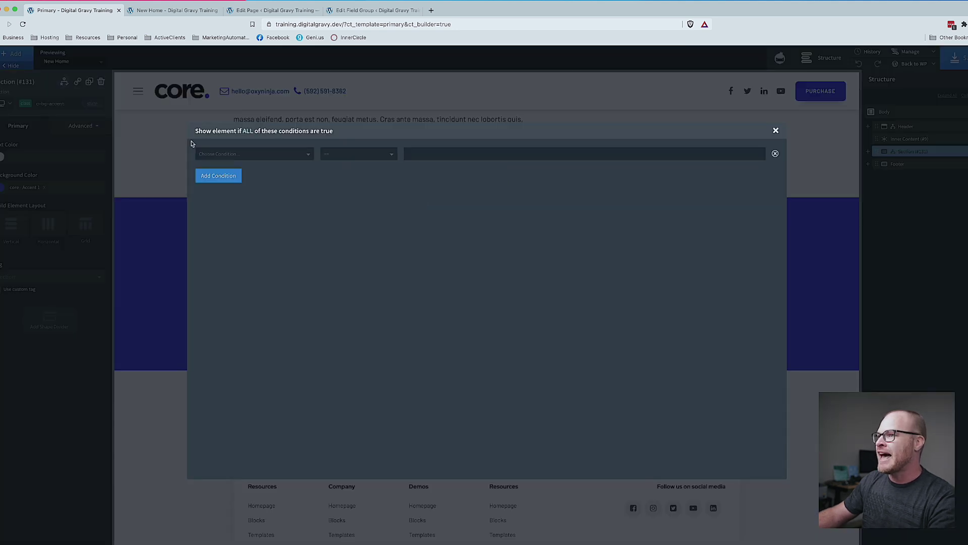
# Make the section's condition compare the Footer CTA sub field of Elements with No and close the conditions.
pyautogui.click(254, 158)
pyautogui.click(227, 290)
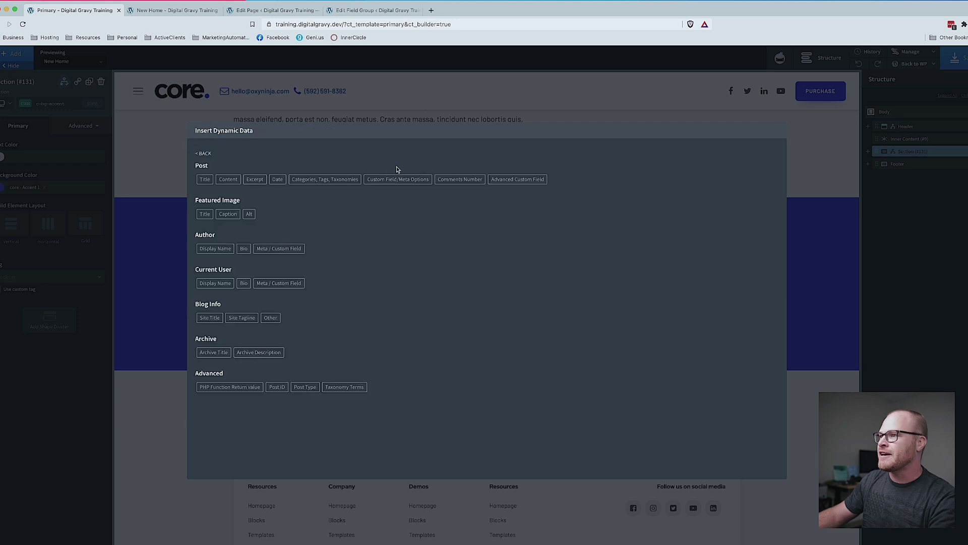
pyautogui.click(518, 181)
pyautogui.click(525, 174)
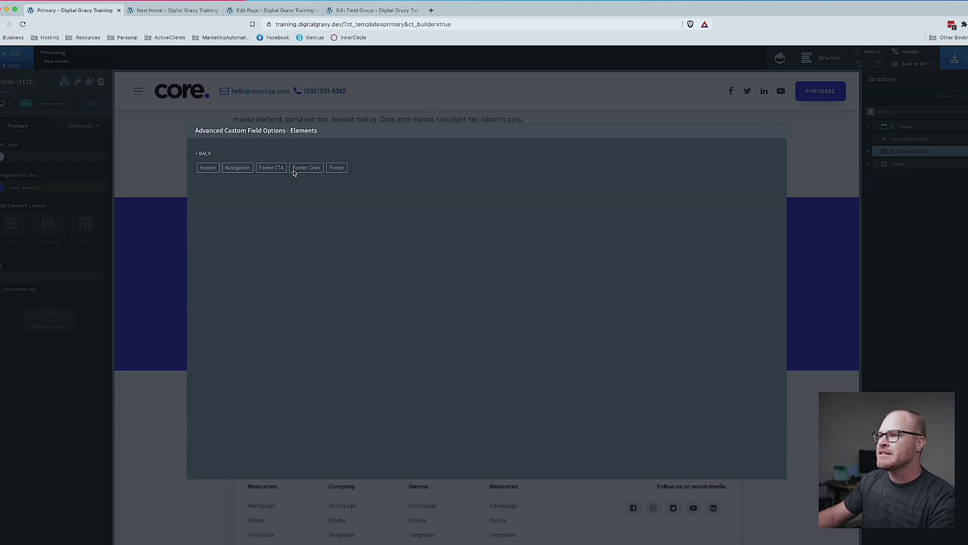
pyautogui.click(270, 169)
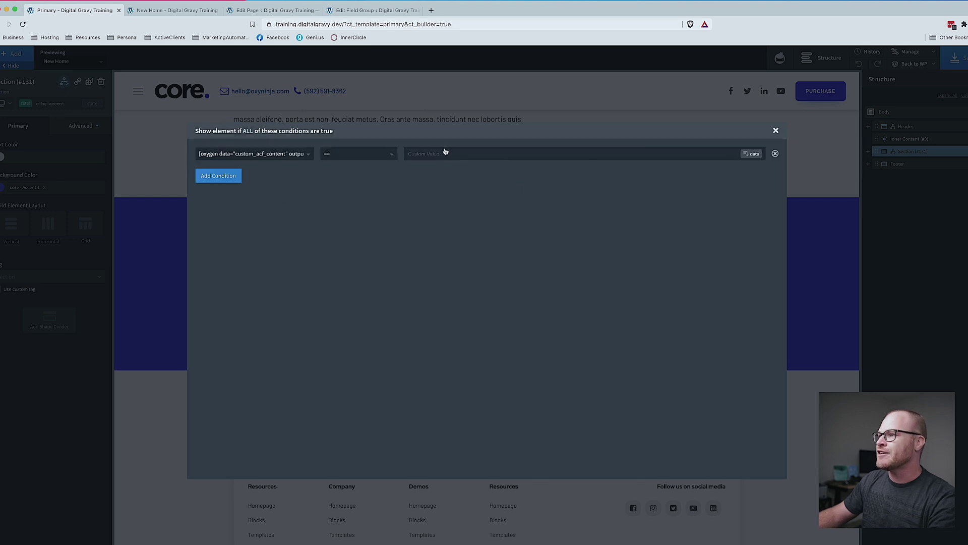
pyautogui.click(445, 152)
pyautogui.write('No')
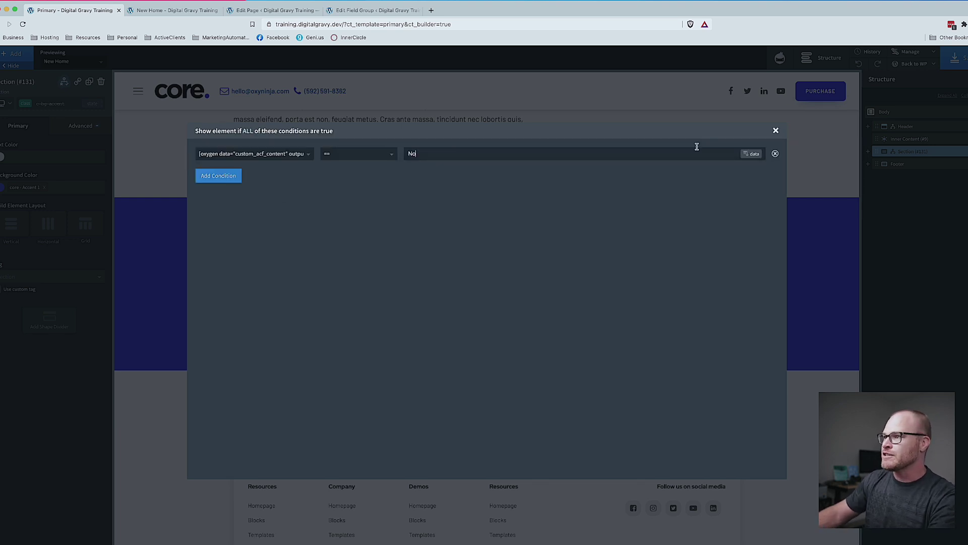
pyautogui.click(775, 130)
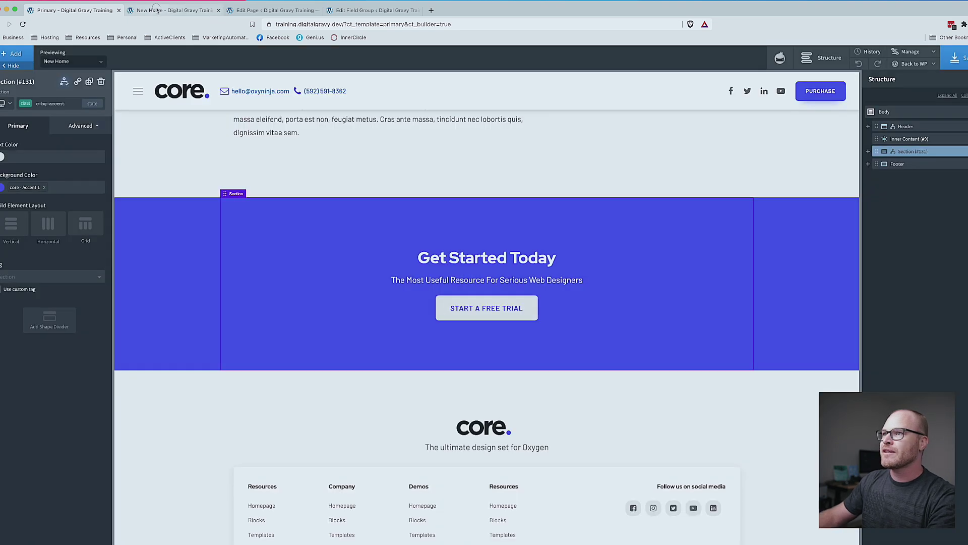
# Turn on "Hide Footer CTA?" for the New Home page and update the page.
pyautogui.click(157, 10)
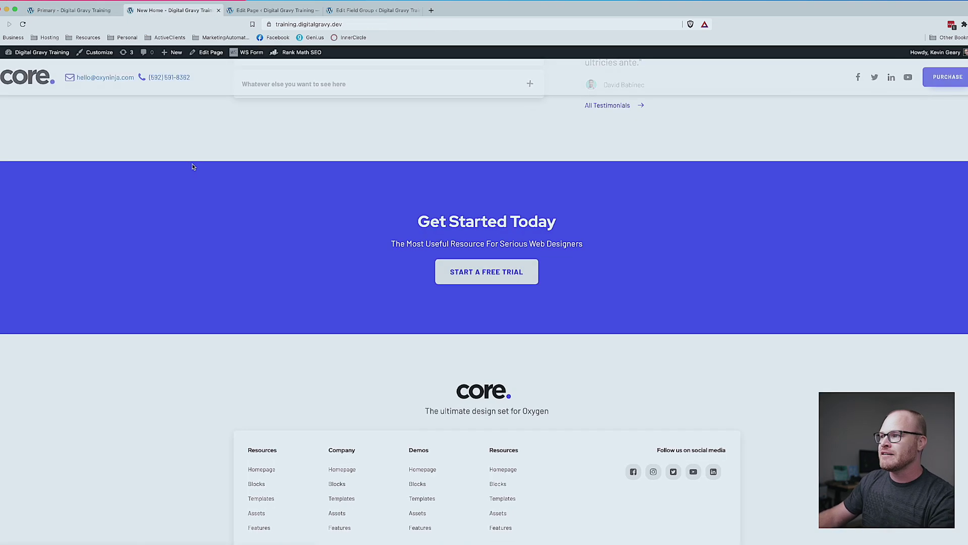
pyautogui.click(274, 11)
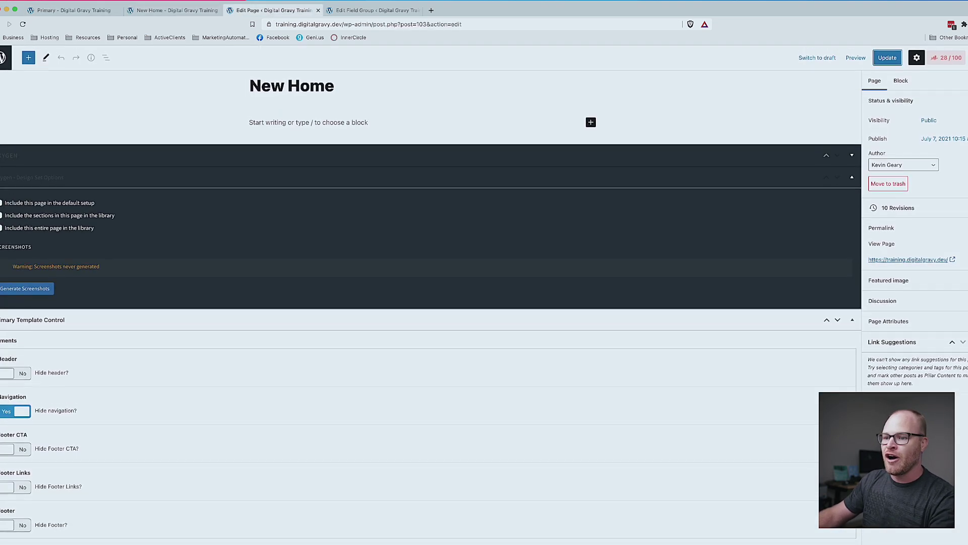
pyautogui.click(23, 450)
pyautogui.press('super+s')
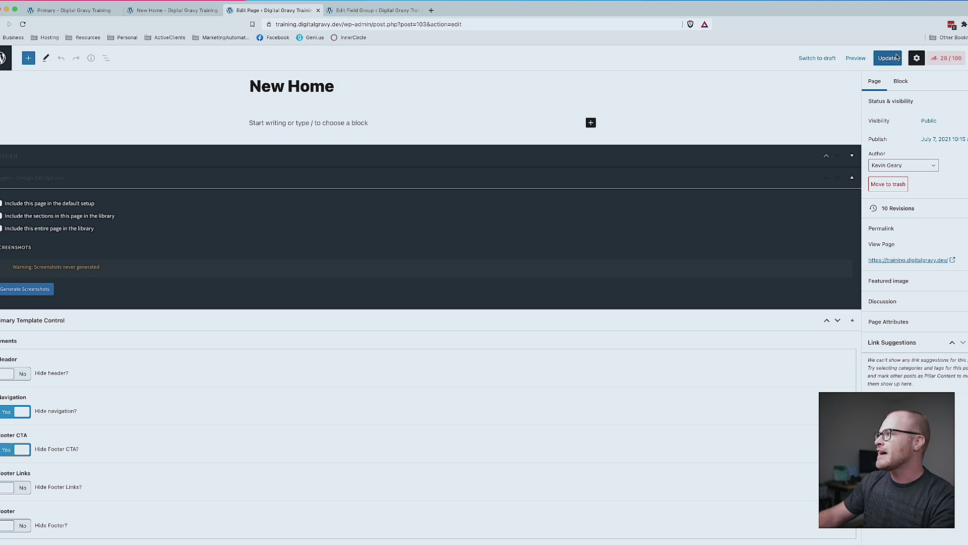
# Check the reloaded New Home front end for the "Get Started Today" section above the footer and compare it with the Primary template.
pyautogui.click(191, 14)
pyautogui.press('super+r')
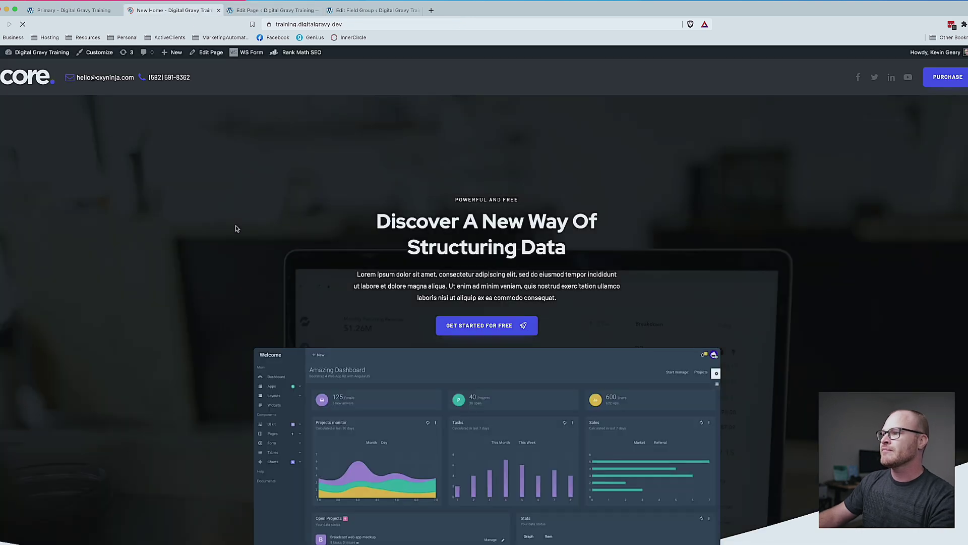
pyautogui.scroll(-2, 237, 227)
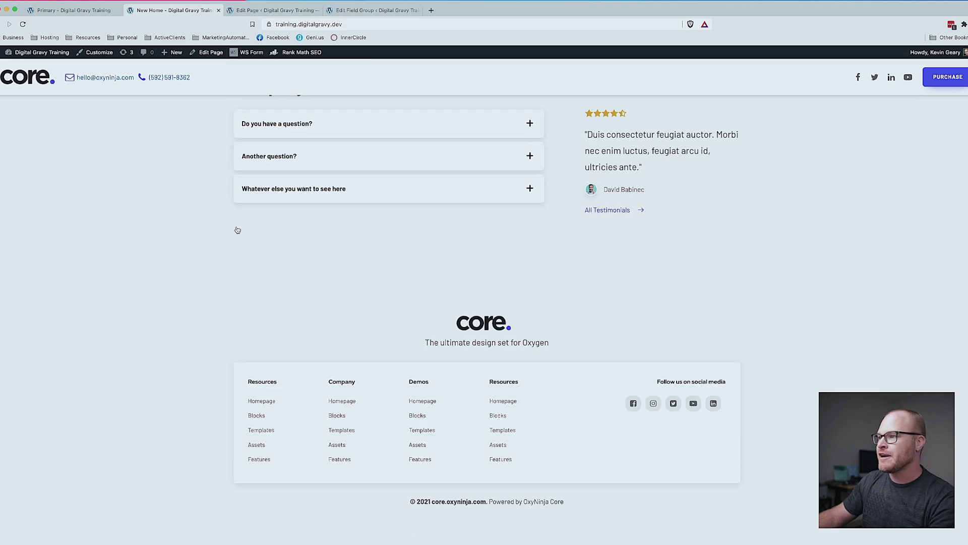
pyautogui.scroll(3, 303, 303)
pyautogui.scroll(-3, 403, 380)
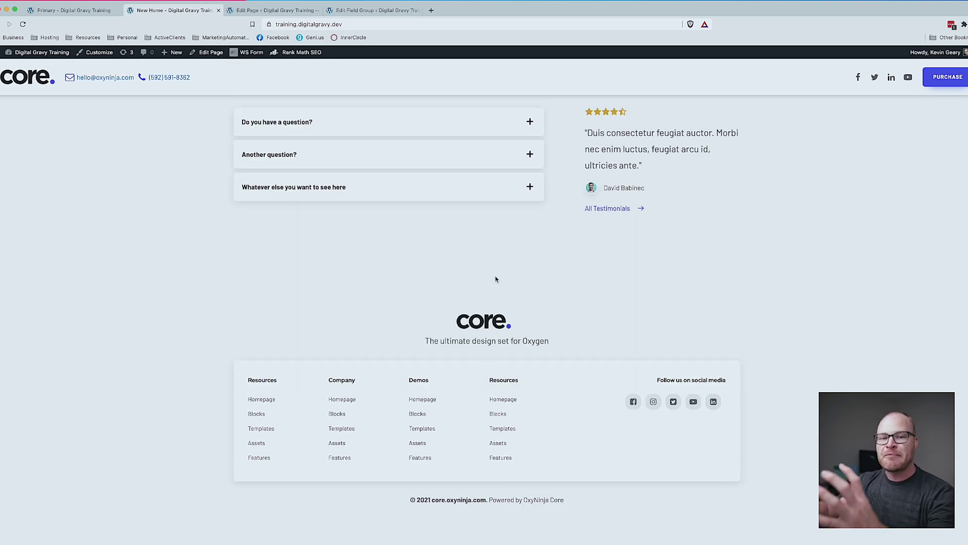
pyautogui.scroll(3, 496, 279)
pyautogui.scroll(-3, 549, 325)
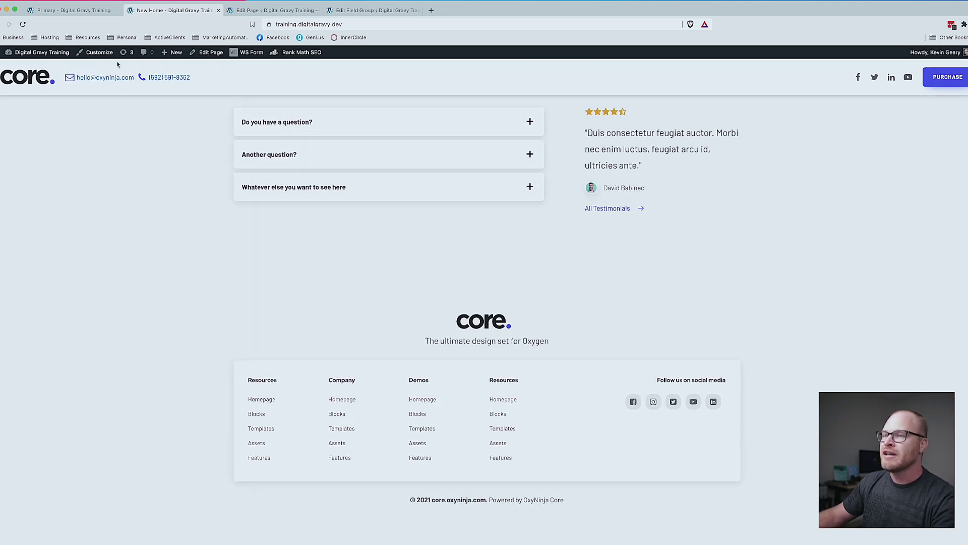
pyautogui.click(80, 11)
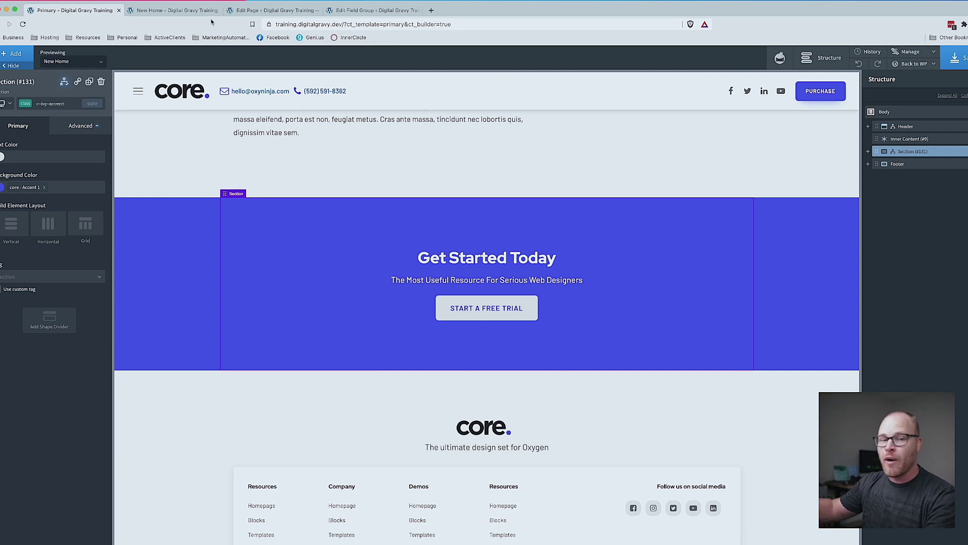
pyautogui.click(174, 11)
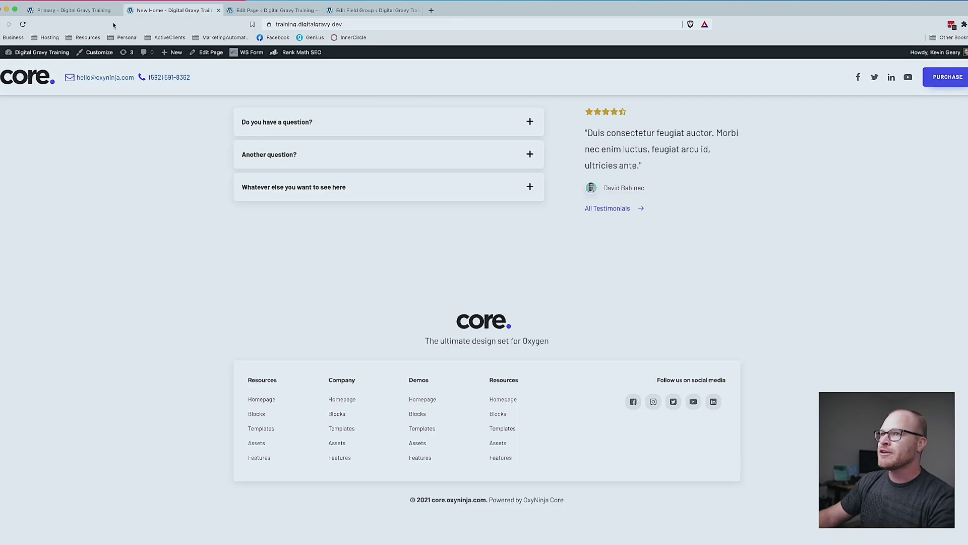
pyautogui.click(75, 11)
pyautogui.click(174, 10)
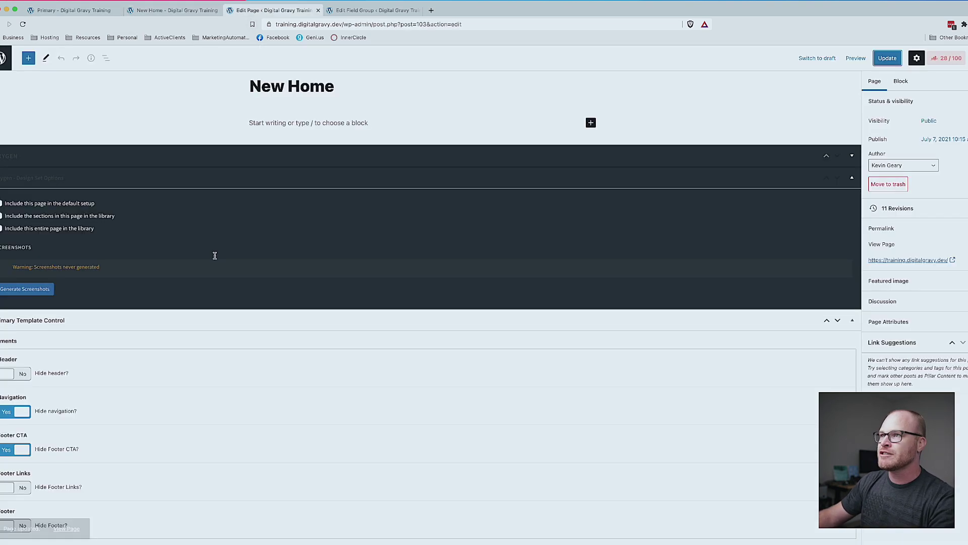
# Turn off "Hide Footer CTA?" for the New Home page and update the page.
pyautogui.click(272, 10)
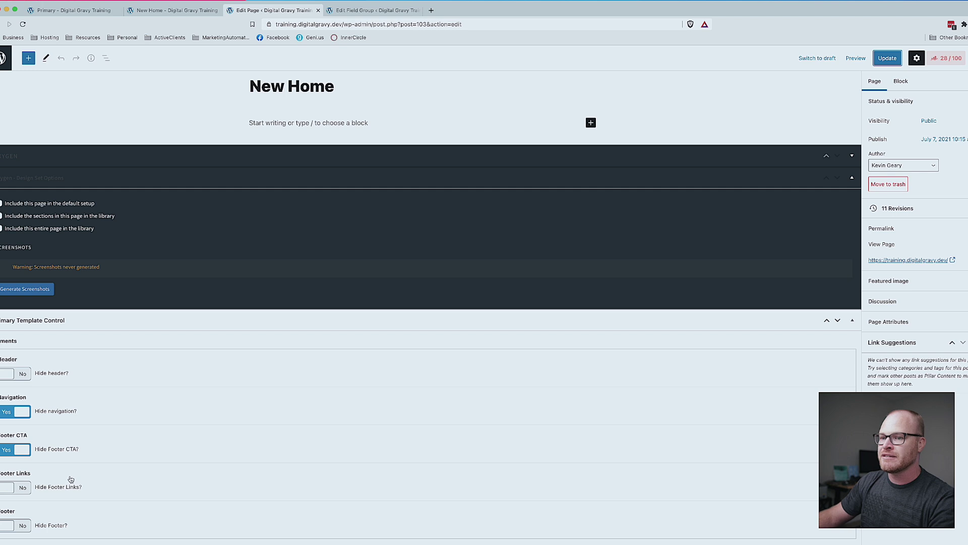
pyautogui.click(18, 455)
pyautogui.click(887, 58)
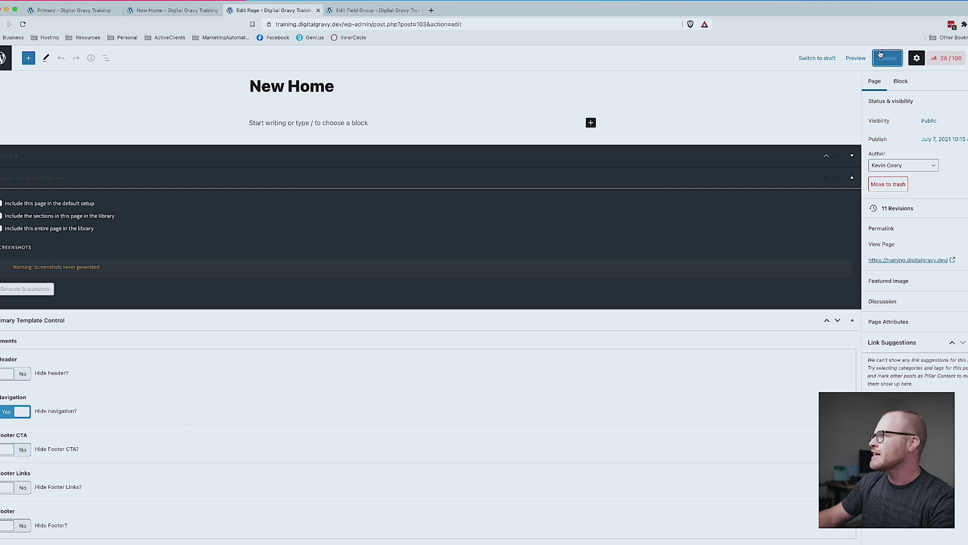
# Reload the New Home front end and check for the "Get Started Today" section above the footer.
pyautogui.click(174, 10)
pyautogui.press('super+r')
pyautogui.scroll(-10, 385, 333)
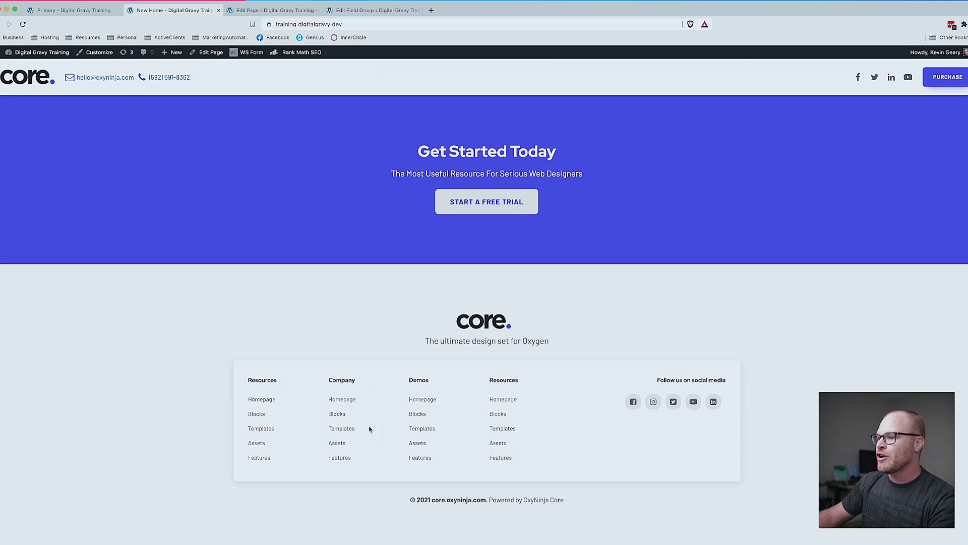
# In the Primary template, select the footer's Columns div by its ID instead of its class and add a first display condition.
pyautogui.click(71, 10)
pyautogui.scroll(-4, 305, 371)
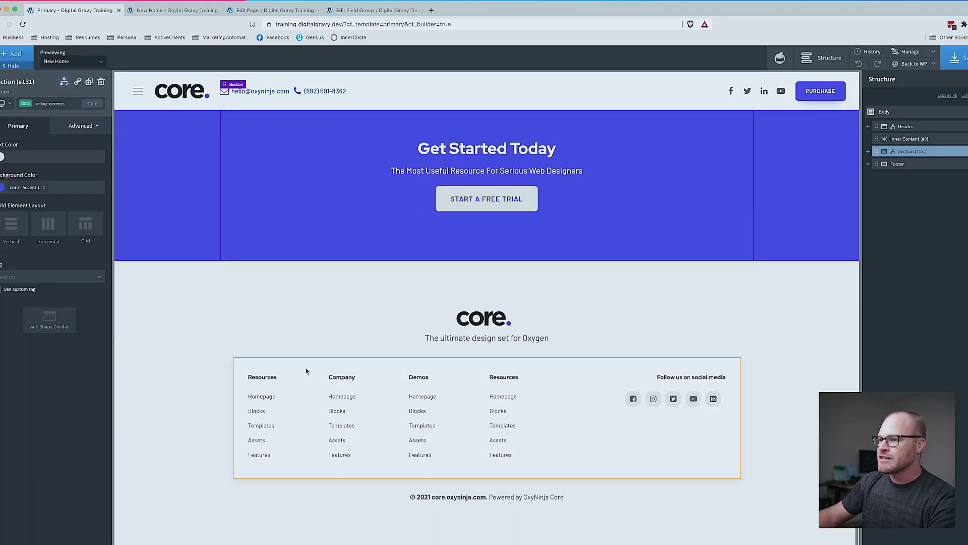
pyautogui.click(305, 371)
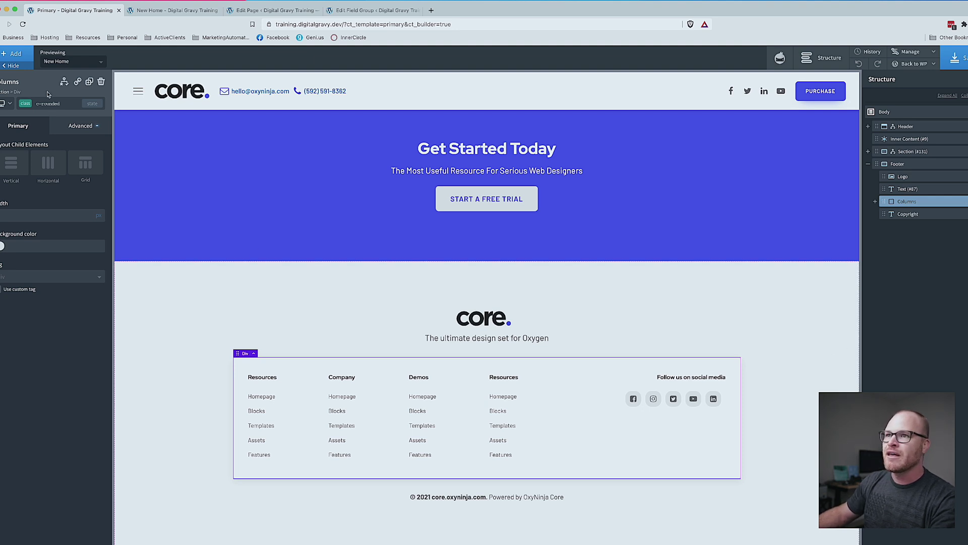
pyautogui.click(57, 103)
pyautogui.click(30, 132)
pyautogui.click(64, 81)
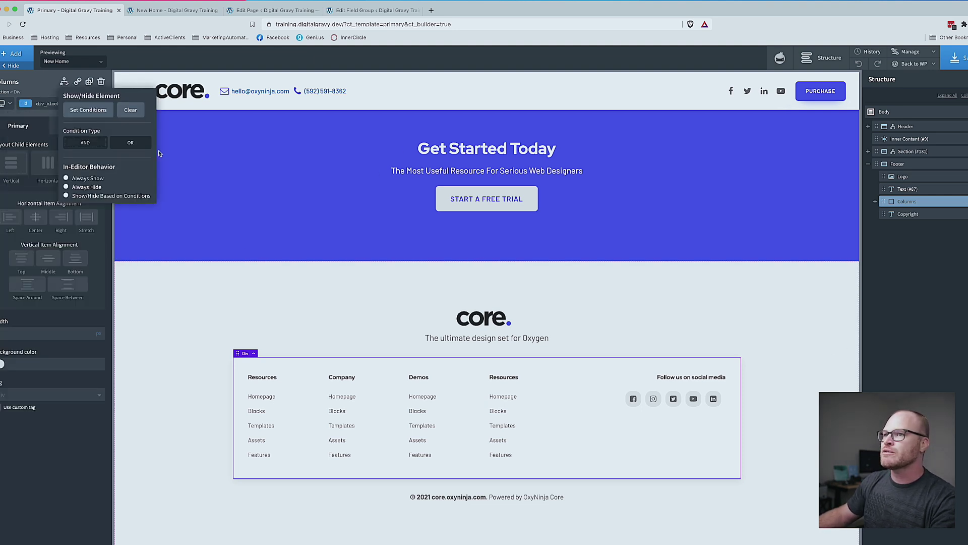
pyautogui.click(88, 110)
pyautogui.click(465, 214)
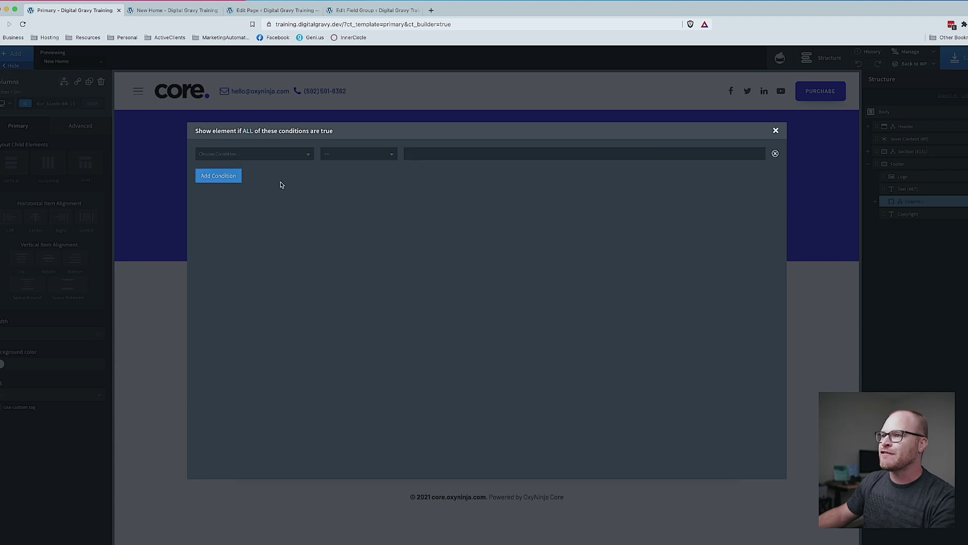
# Make the Columns condition compare the Footer Links sub field of Elements with No and close the conditions.
pyautogui.click(271, 153)
pyautogui.click(233, 295)
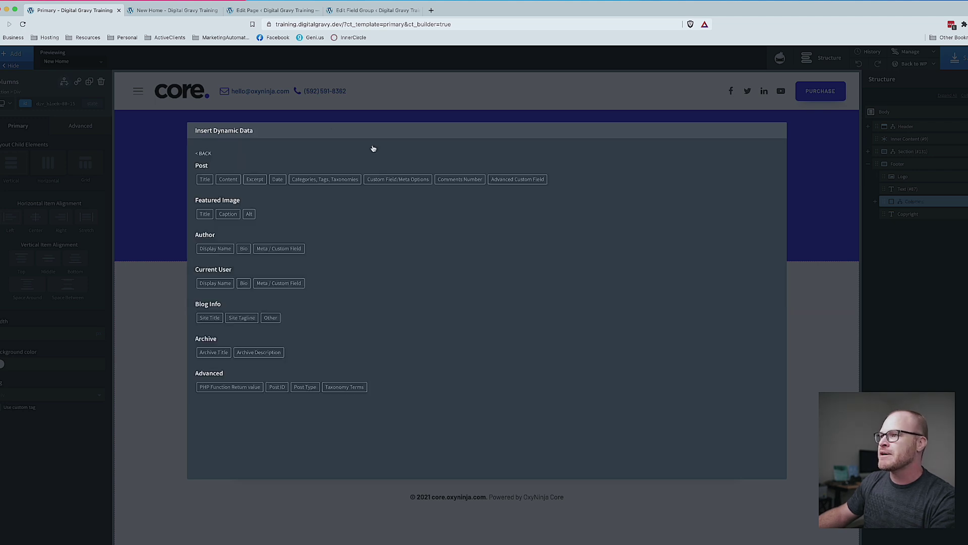
pyautogui.click(528, 183)
pyautogui.click(514, 175)
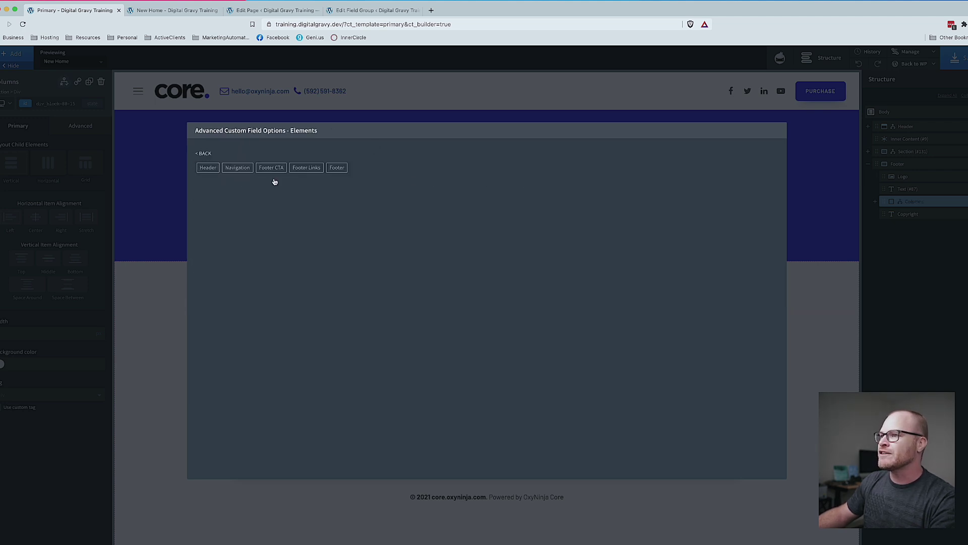
pyautogui.click(301, 168)
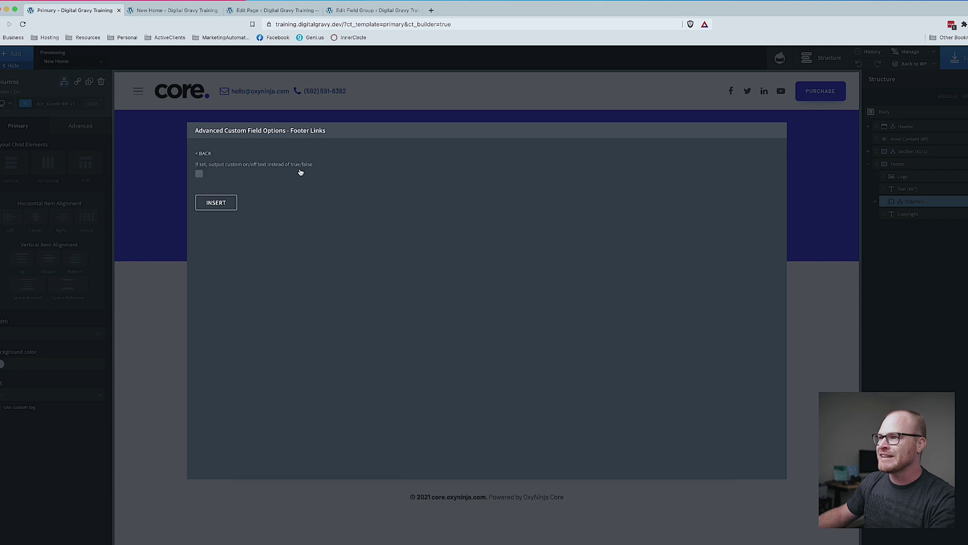
pyautogui.click(218, 203)
pyautogui.click(509, 157)
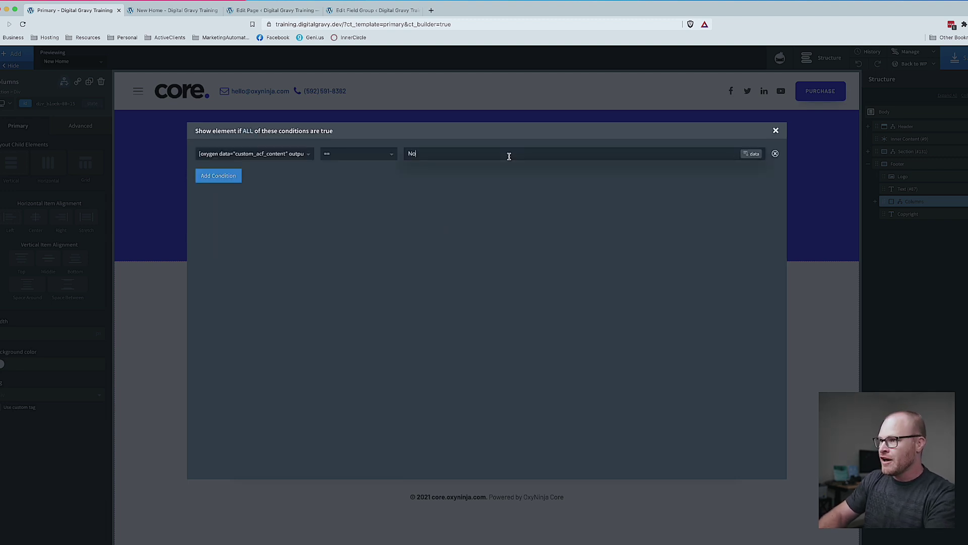
pyautogui.click(776, 131)
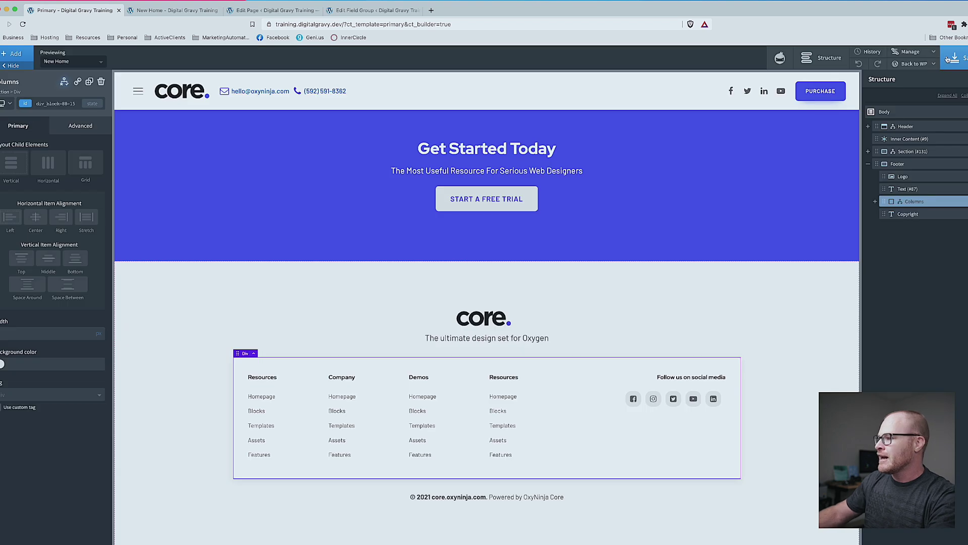
# Select the whole Footer section and add a first display condition to it.
pyautogui.click(705, 292)
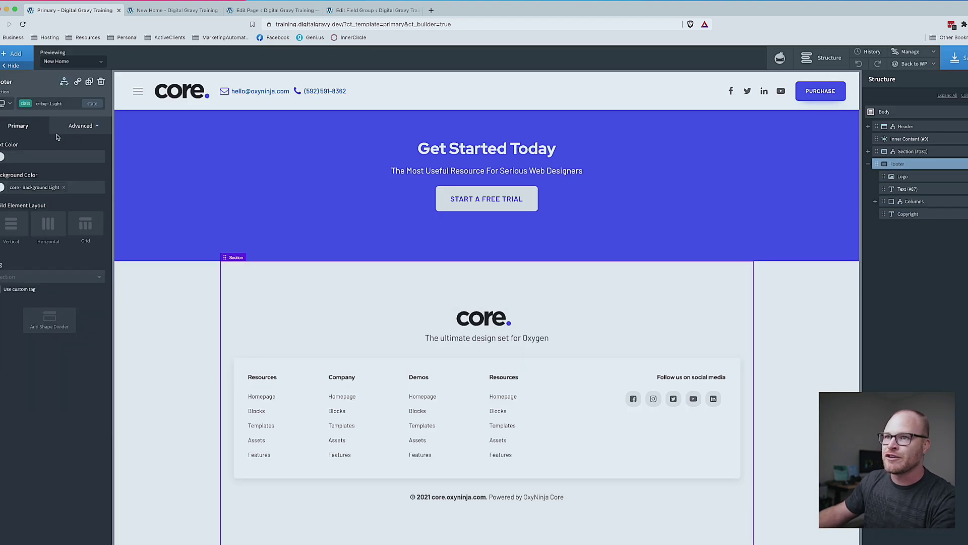
pyautogui.click(64, 81)
pyautogui.click(88, 111)
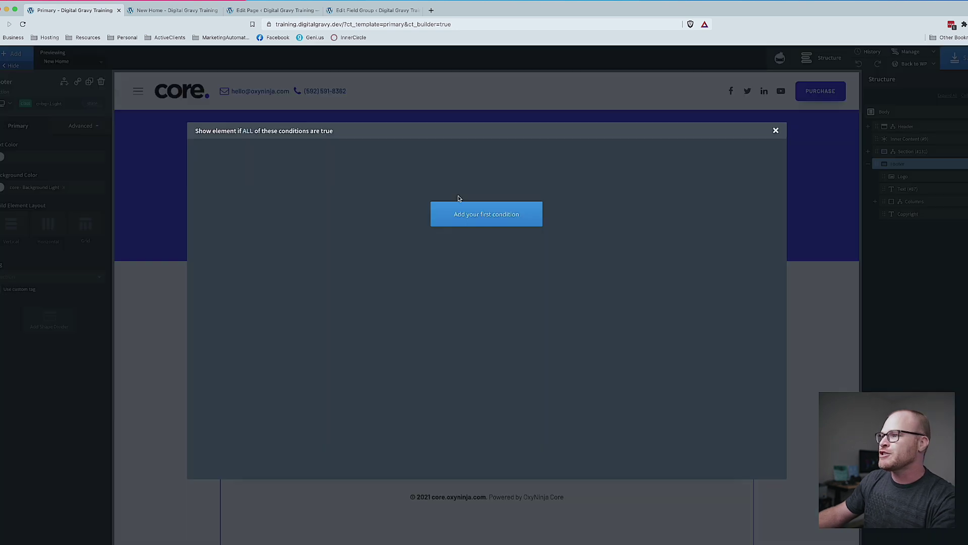
pyautogui.click(486, 214)
# Make the Footer section's condition compare the Footer sub field of Elements with No, close the conditions and save the template.
pyautogui.click(260, 156)
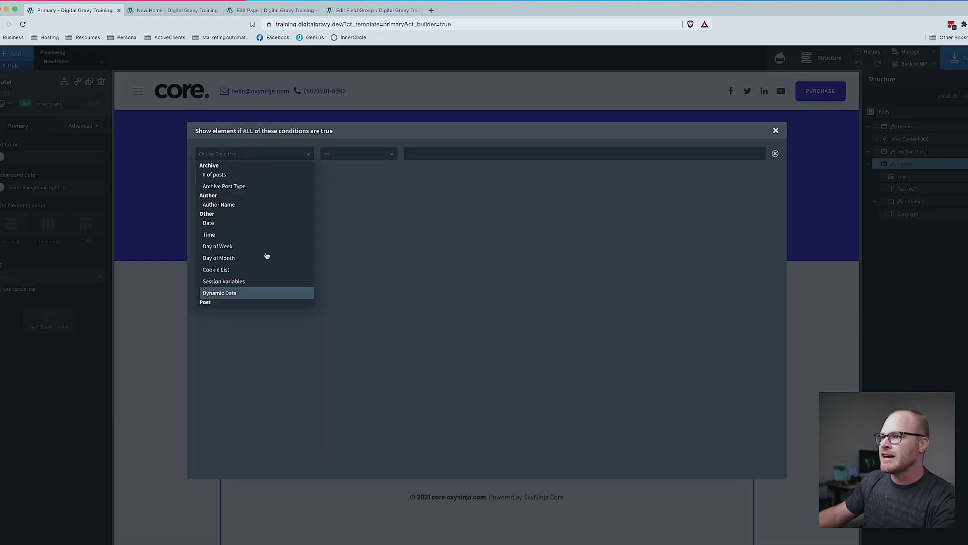
pyautogui.click(218, 291)
pyautogui.click(518, 179)
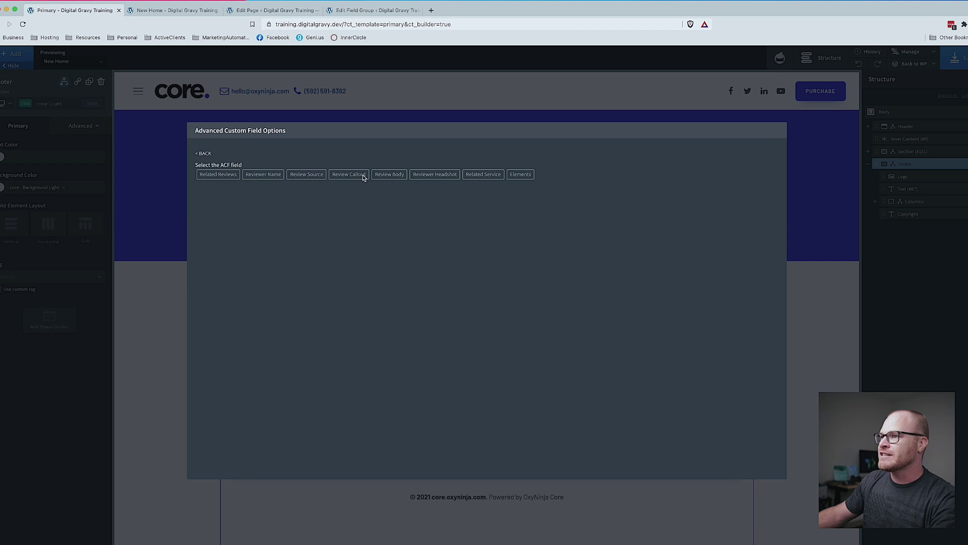
pyautogui.click(520, 175)
pyautogui.click(334, 169)
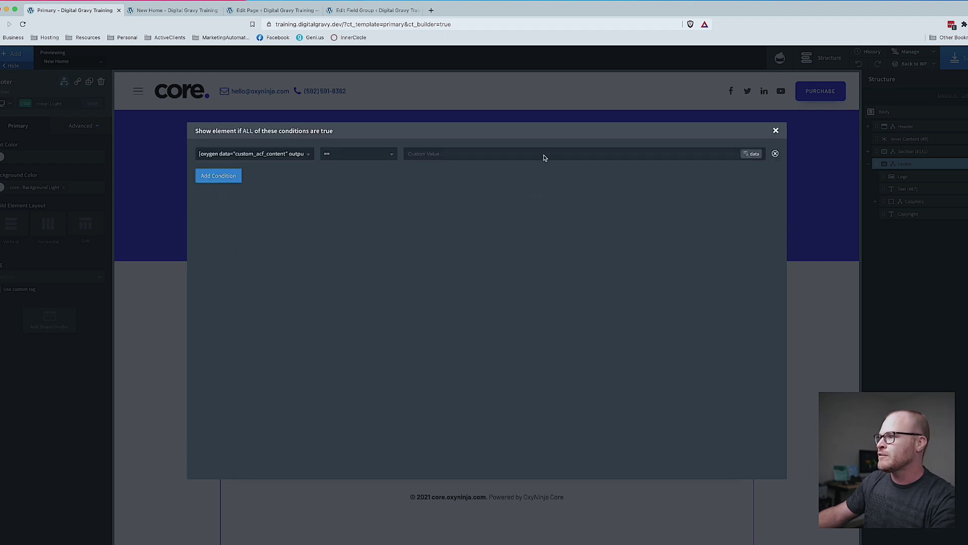
pyautogui.click(544, 155)
pyautogui.write('No')
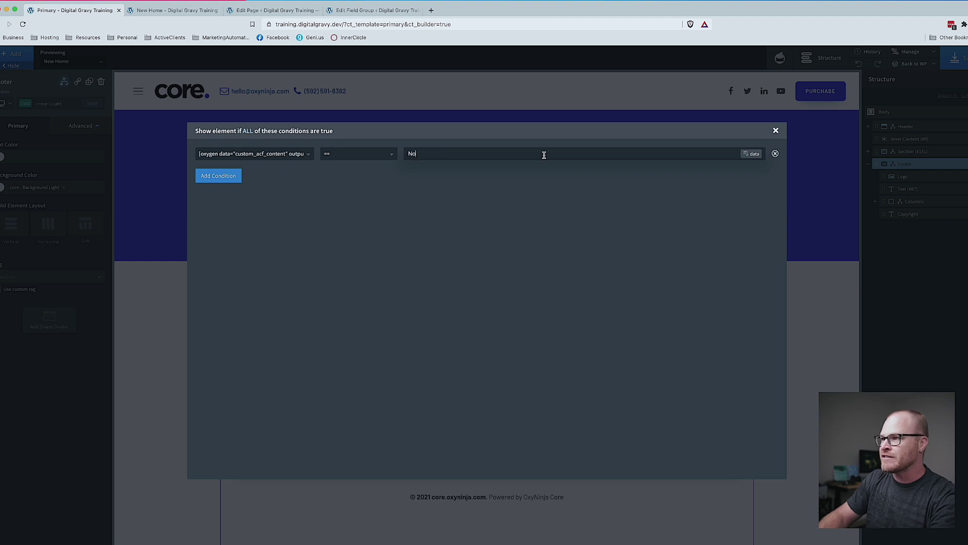
pyautogui.click(775, 131)
pyautogui.click(963, 59)
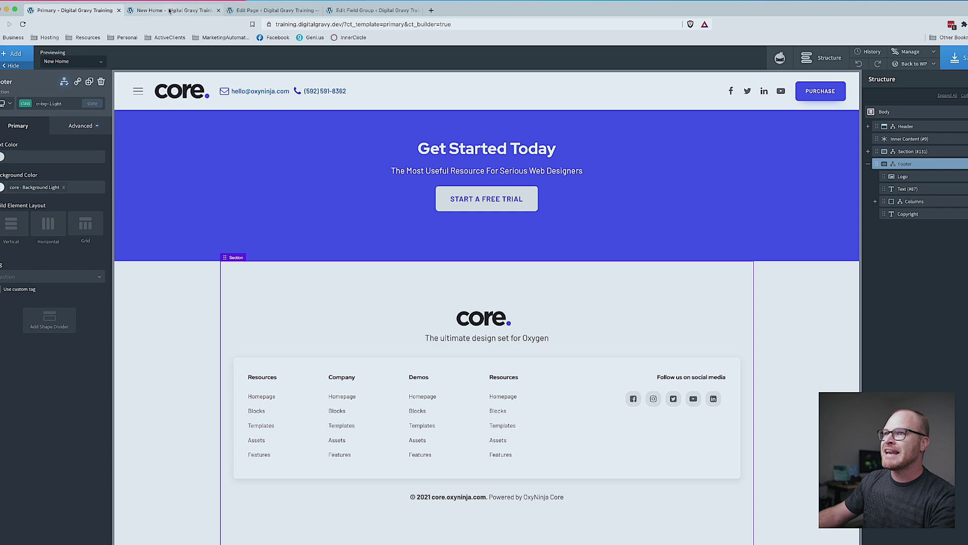
# Turn on "Hide Footer Links?" for the New Home page and update the page.
pyautogui.click(174, 10)
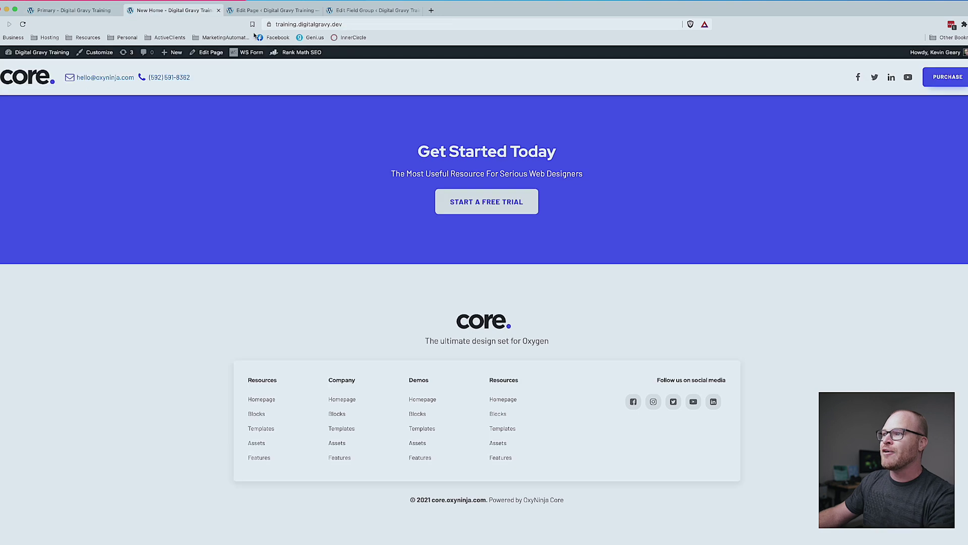
pyautogui.press('super+r')
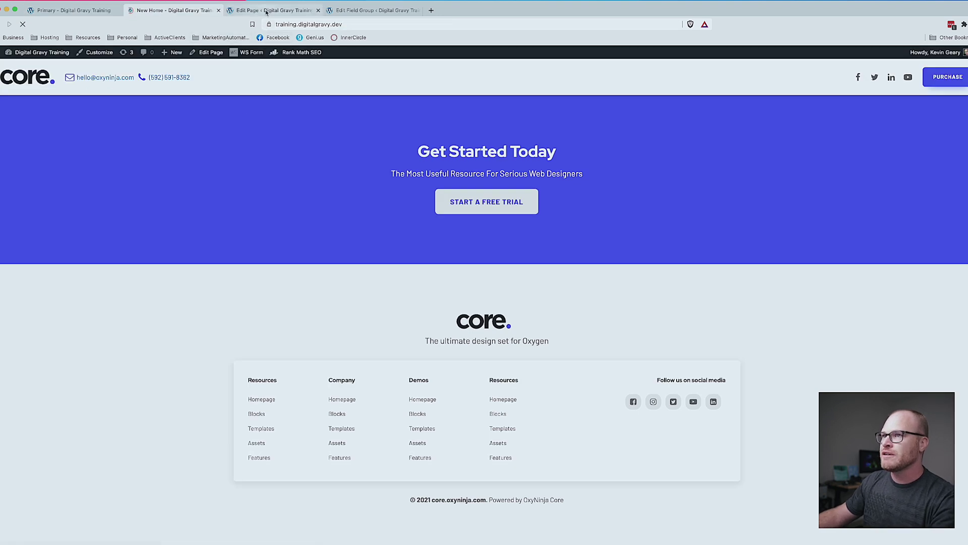
pyautogui.click(273, 11)
pyautogui.click(16, 487)
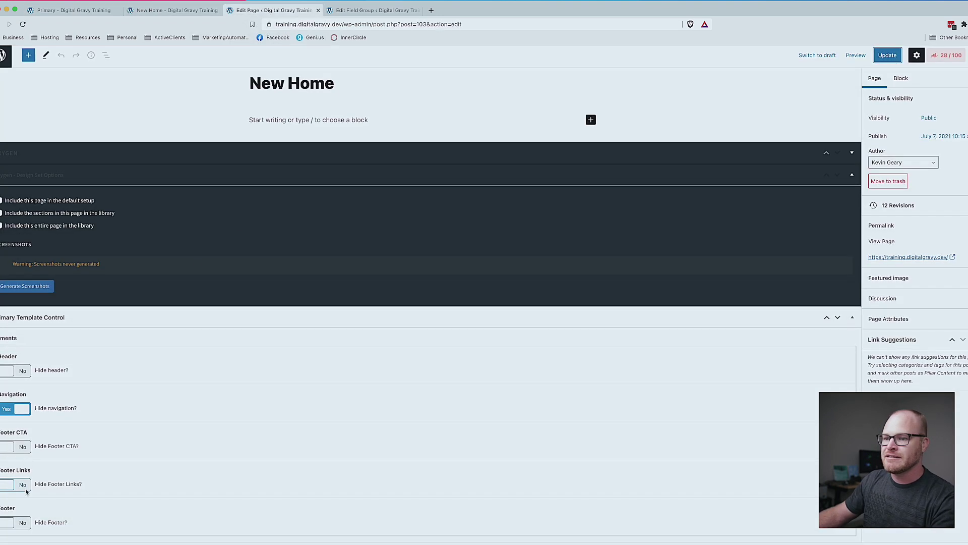
pyautogui.click(888, 58)
# Check the reloaded New Home front end for the footer link columns and compare it with the Primary template.
pyautogui.click(161, 10)
pyautogui.press('super+r')
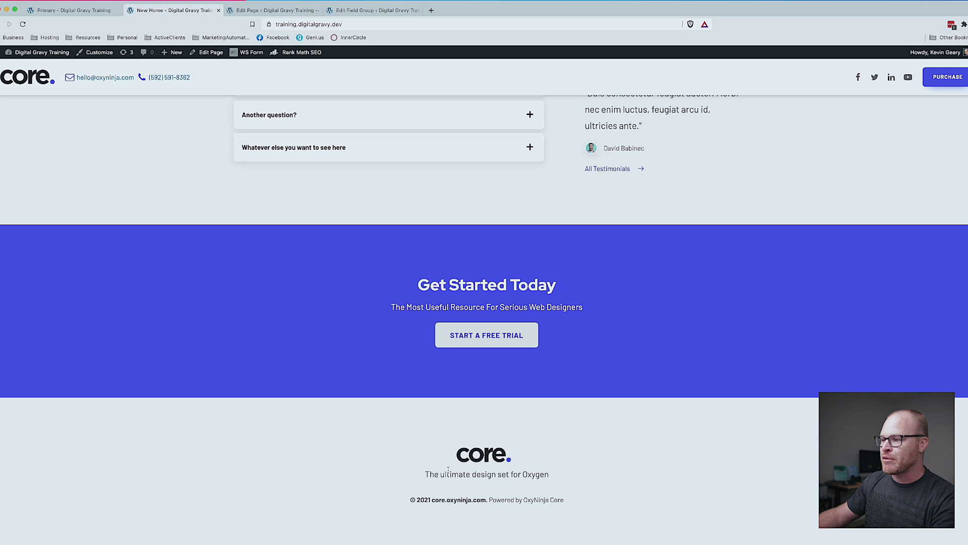
pyautogui.click(75, 10)
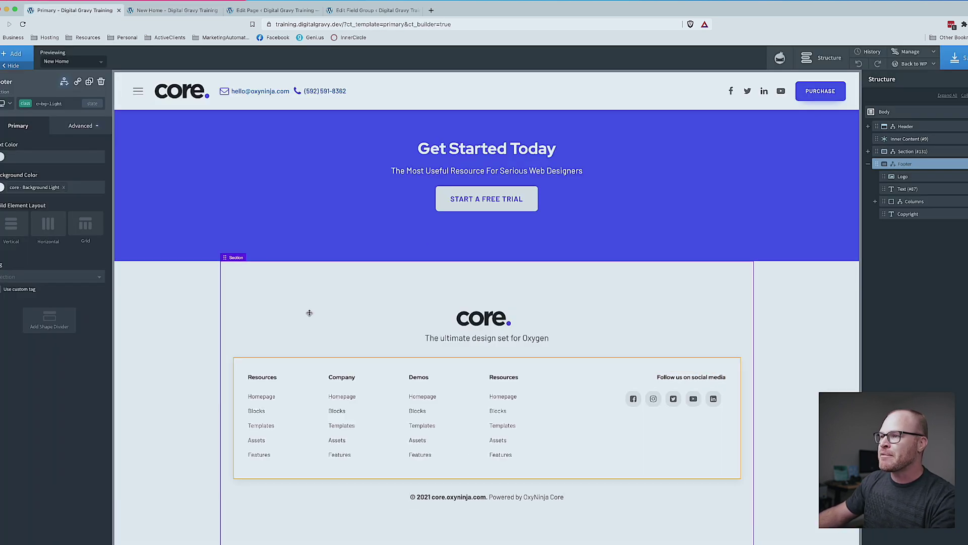
pyautogui.click(181, 10)
# Turn off "Hide Footer Links?" and turn on "Hide Footer?" for the New Home page, updating the page.
pyautogui.click(259, 11)
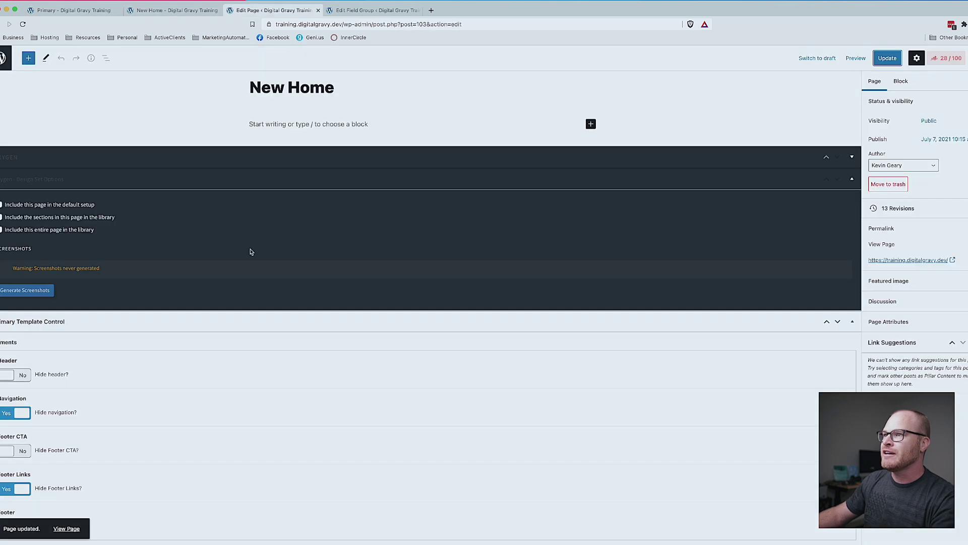
pyautogui.click(23, 488)
pyautogui.click(25, 526)
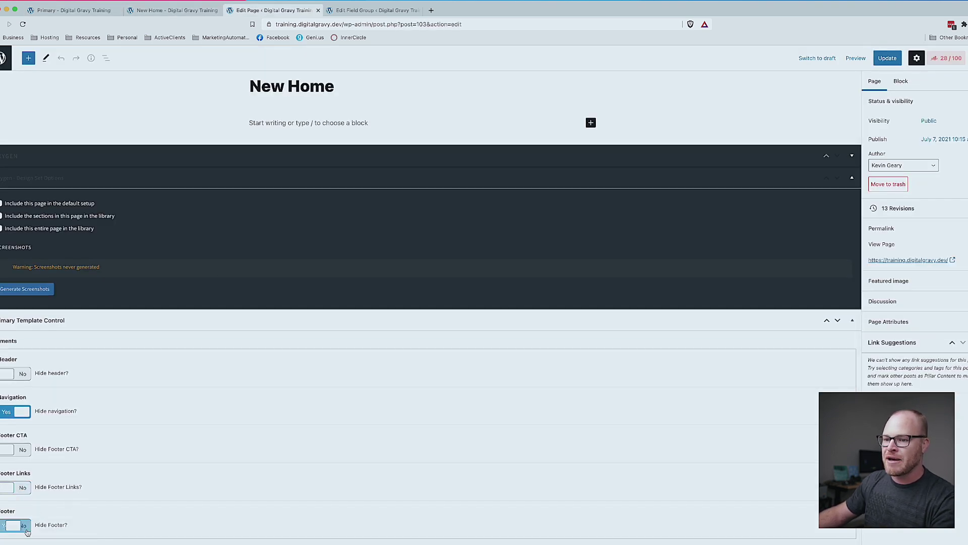
pyautogui.click(888, 58)
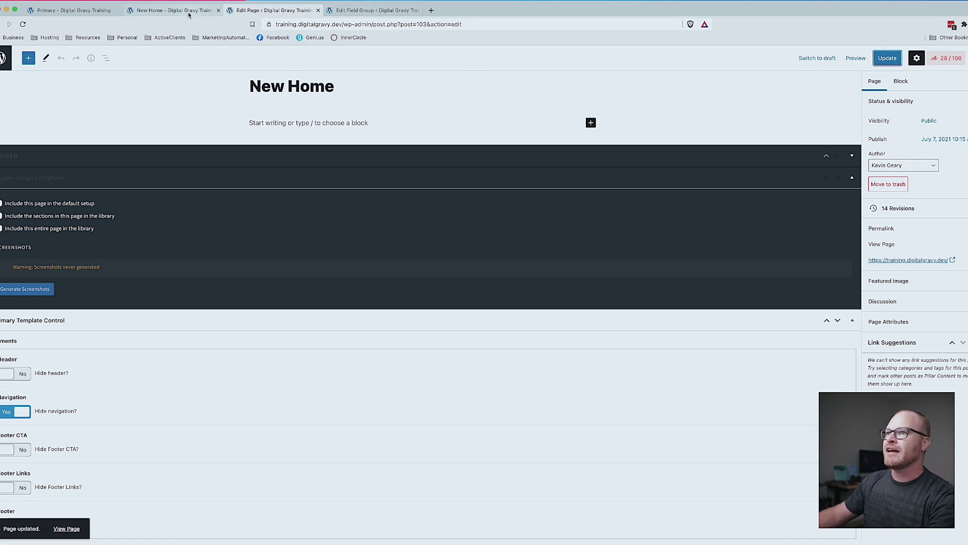
# Check the reloaded New Home front end for the whole footer section and compare it with the Primary template.
pyautogui.click(174, 11)
pyautogui.press('super+r')
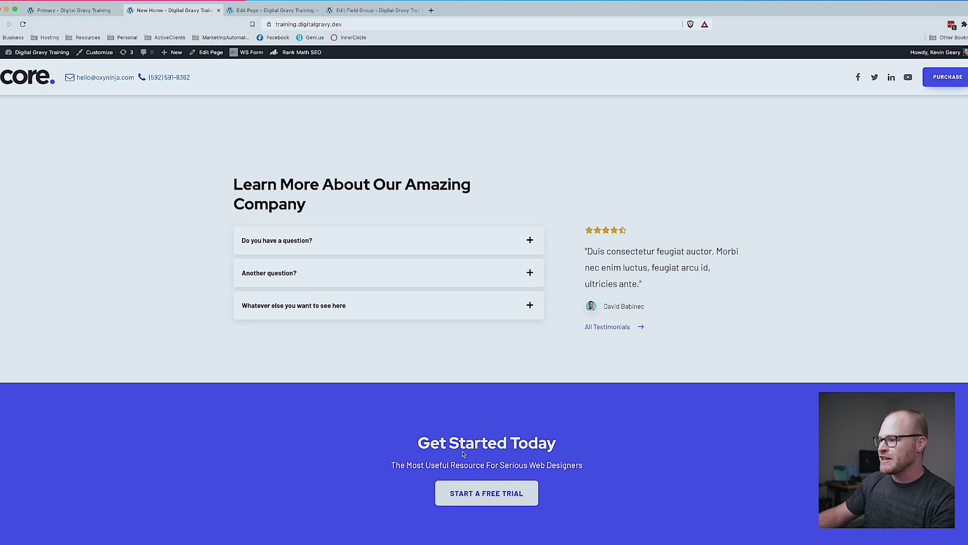
pyautogui.click(73, 10)
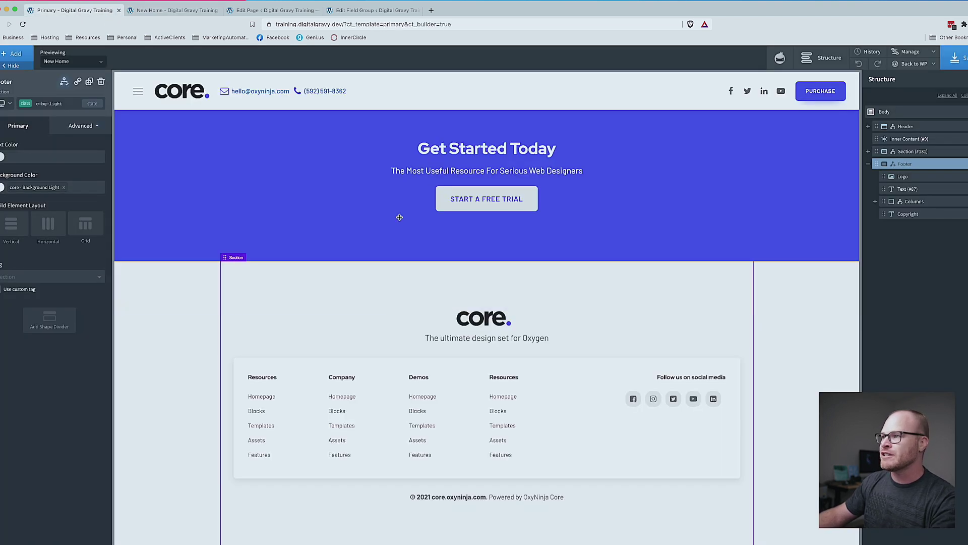
# Turn on "Hide Footer CTA?" for the New Home page as well and update the page.
pyautogui.click(252, 10)
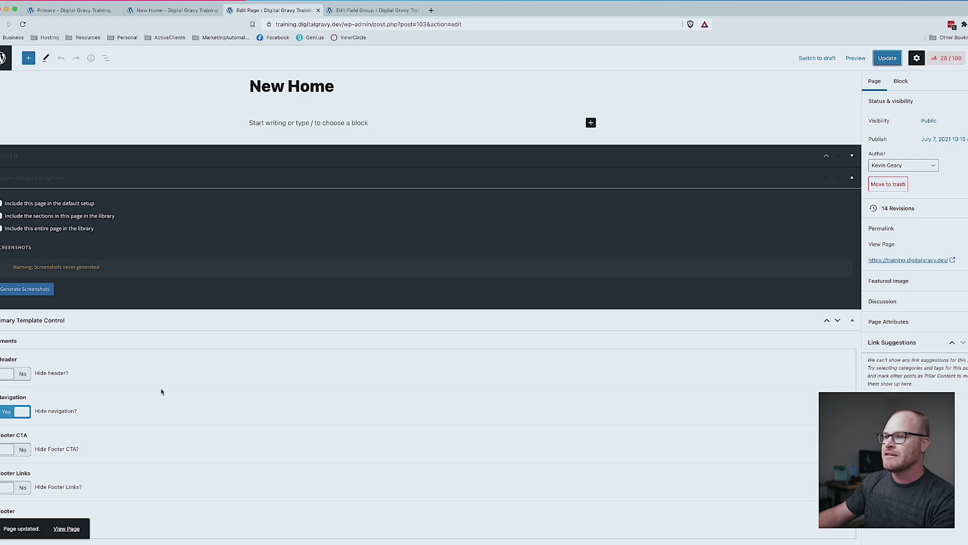
pyautogui.click(17, 454)
pyautogui.click(911, 59)
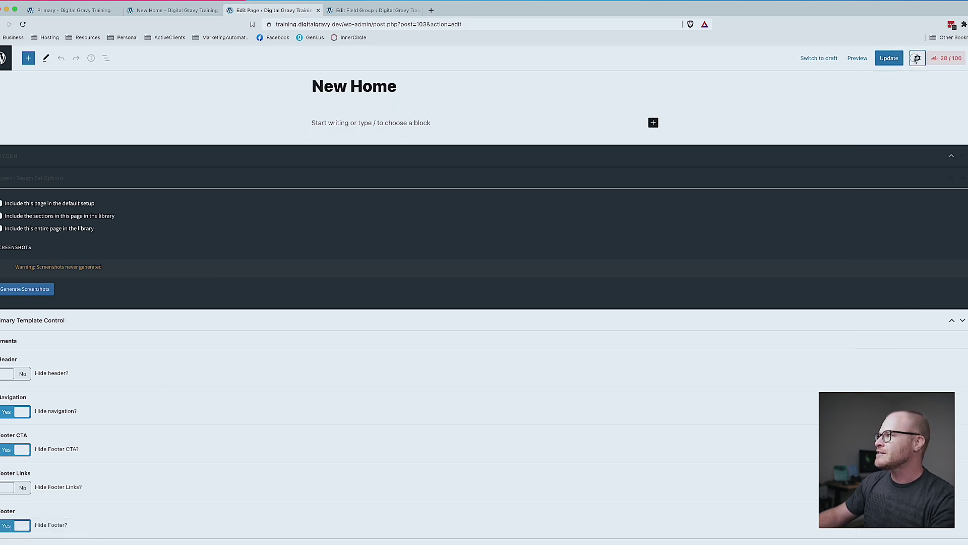
pyautogui.click(917, 58)
pyautogui.click(889, 58)
# Check the end of the reloaded New Home front end for the footer CTA and footer, then return to the Primary template.
pyautogui.click(174, 10)
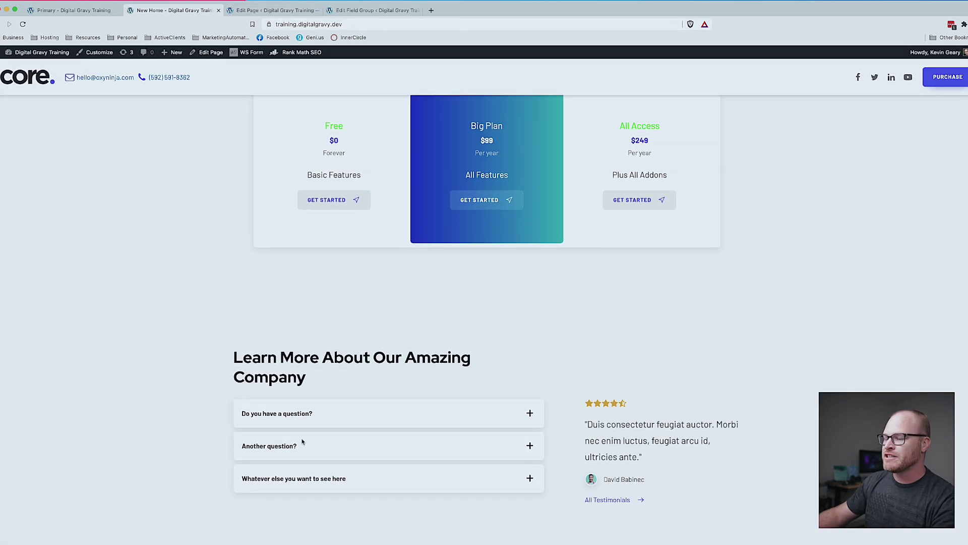
pyautogui.press('super+r')
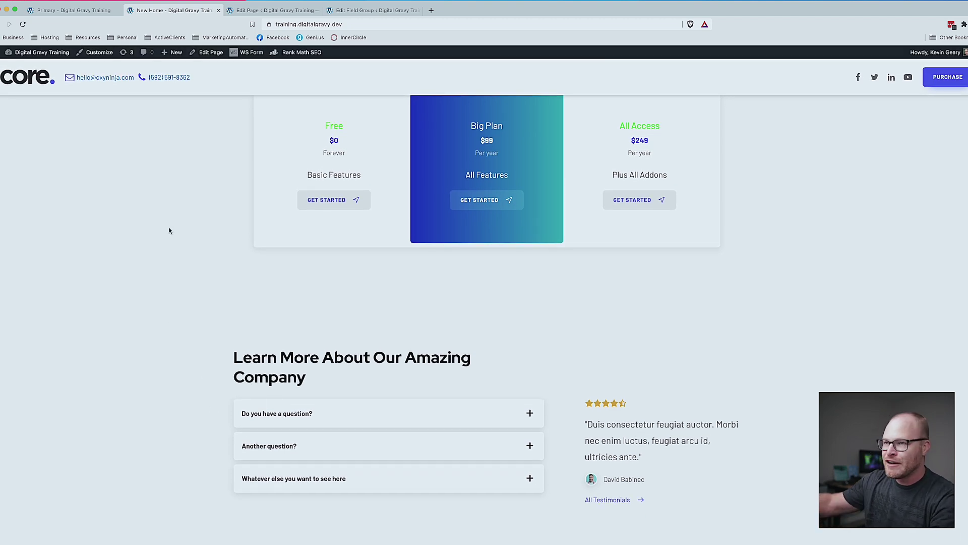
pyautogui.click(89, 10)
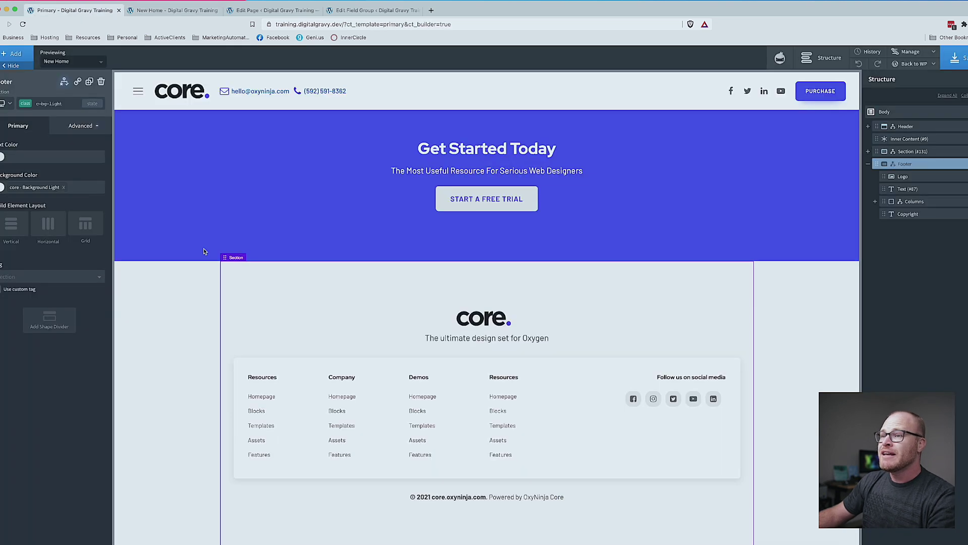